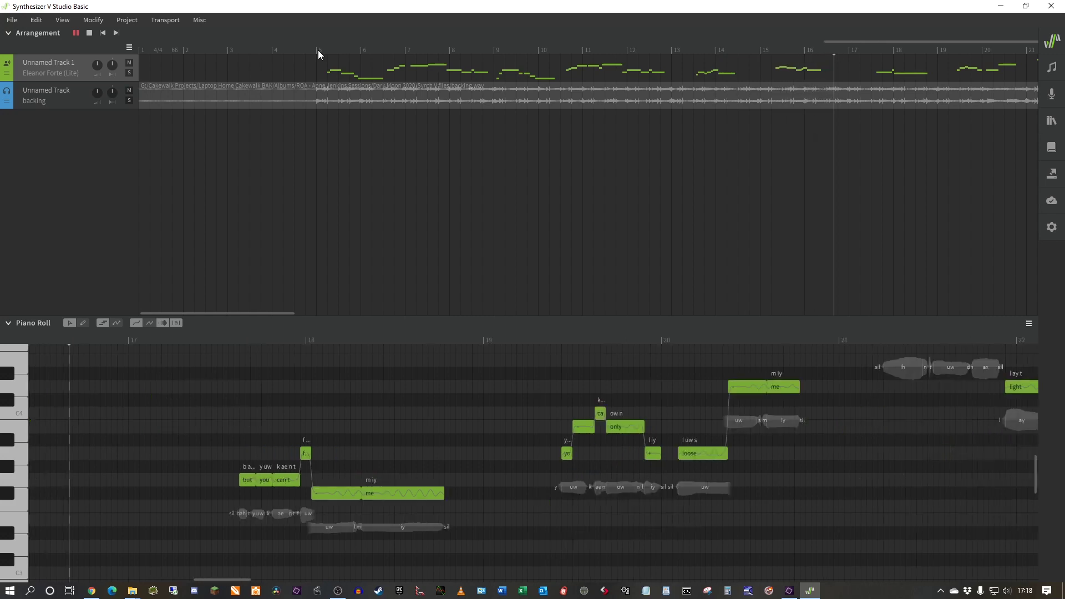
Pause playback and show the Note Properties, Voice, Library, Dictionary, Render, License and Updates, and Settings panels.
key("space")
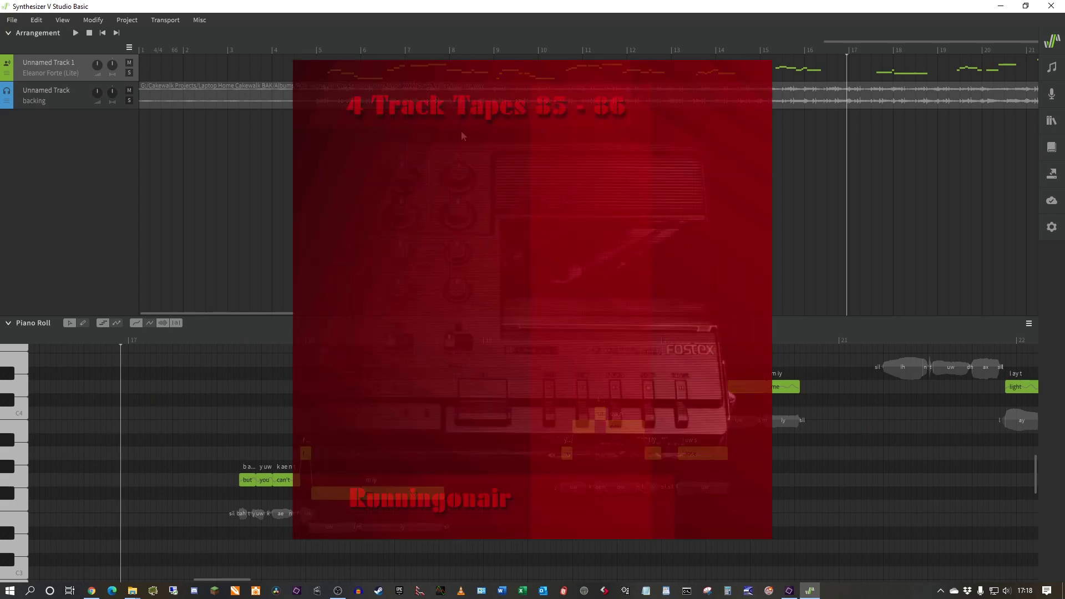
left_click(1052, 68)
left_click(1052, 99)
left_click(1051, 121)
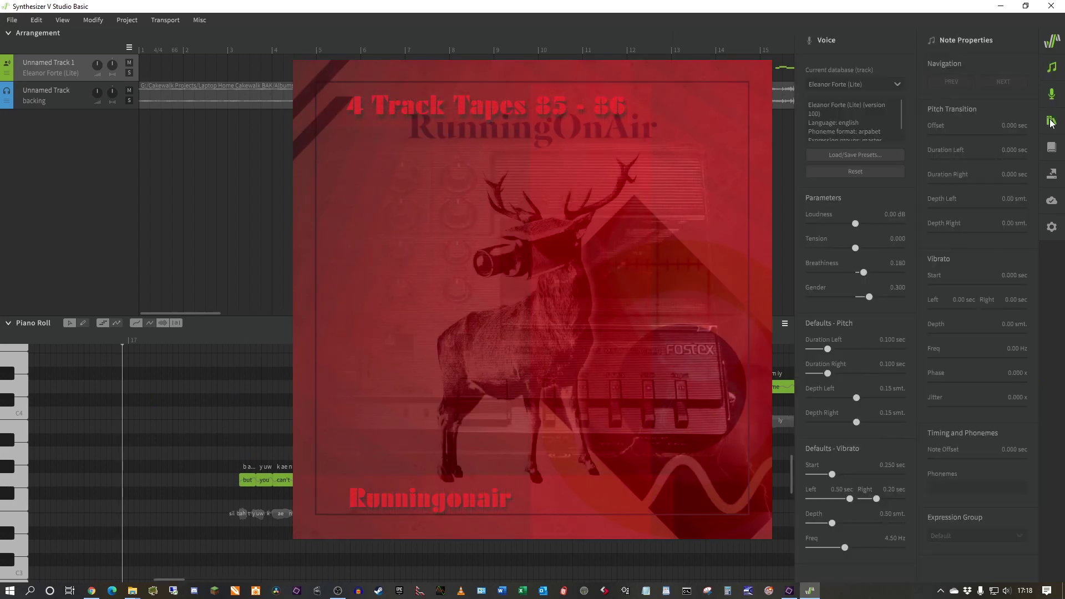
left_click(1052, 148)
left_click(1051, 174)
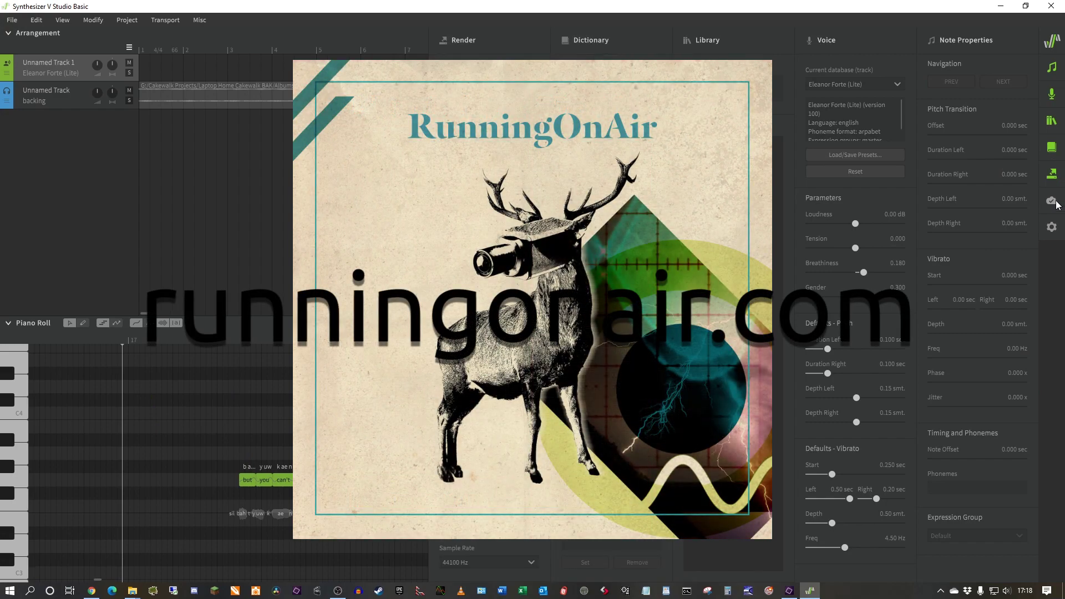
left_click(1052, 202)
left_click(1052, 228)
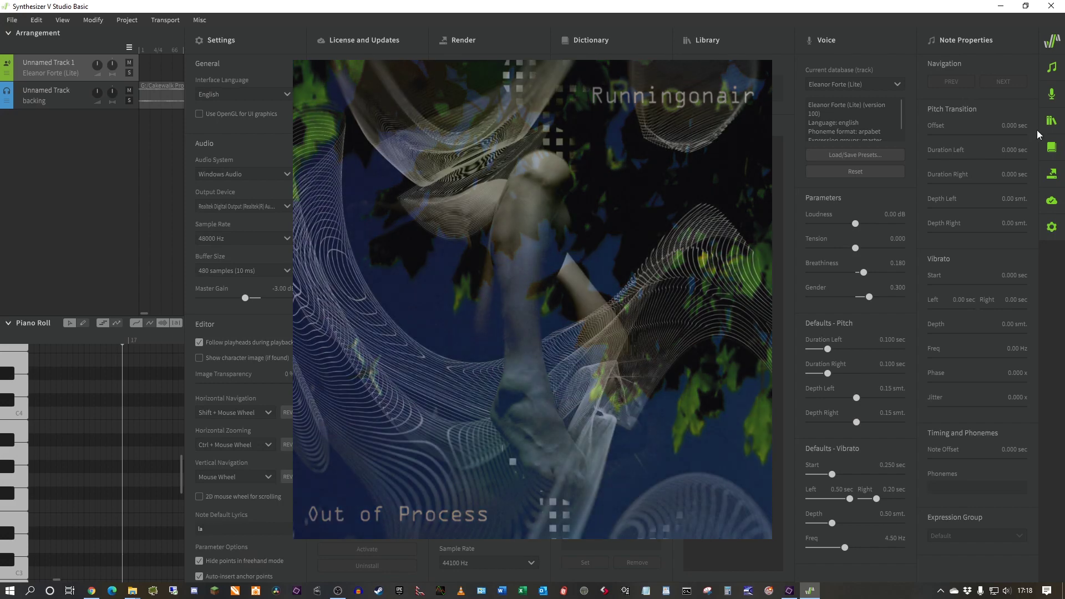
Close the Settings, License and Updates, Render, and Dictionary panels.
left_click(1052, 227)
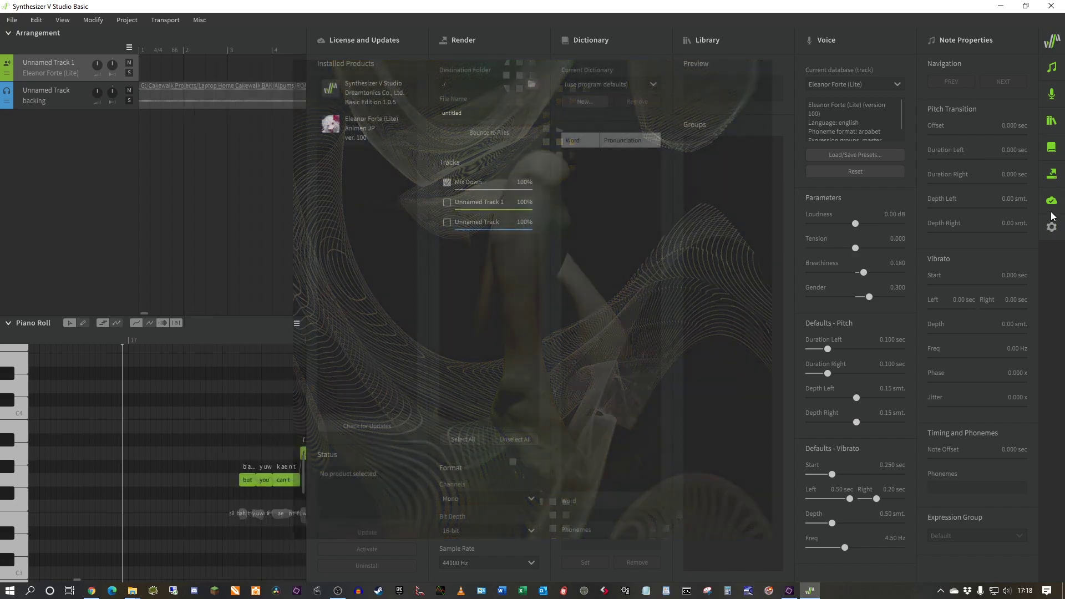
left_click(1051, 200)
left_click(1051, 174)
left_click(1050, 147)
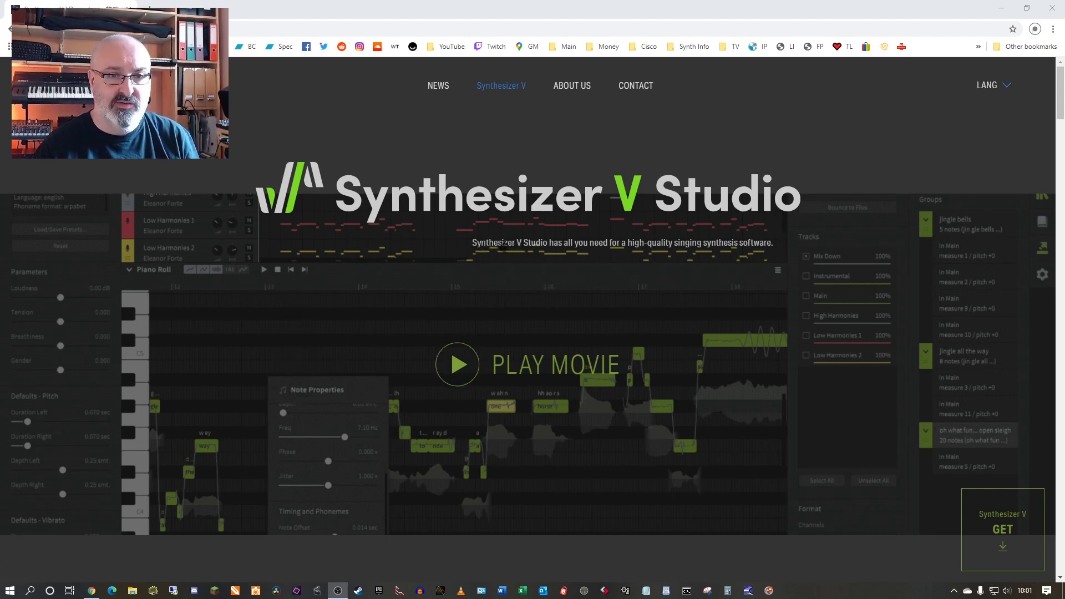
Examine the features described on the Synthesizer V Studio web page, from Interface through Scripting to the Support information.
scroll(546, 297, "down", 1)
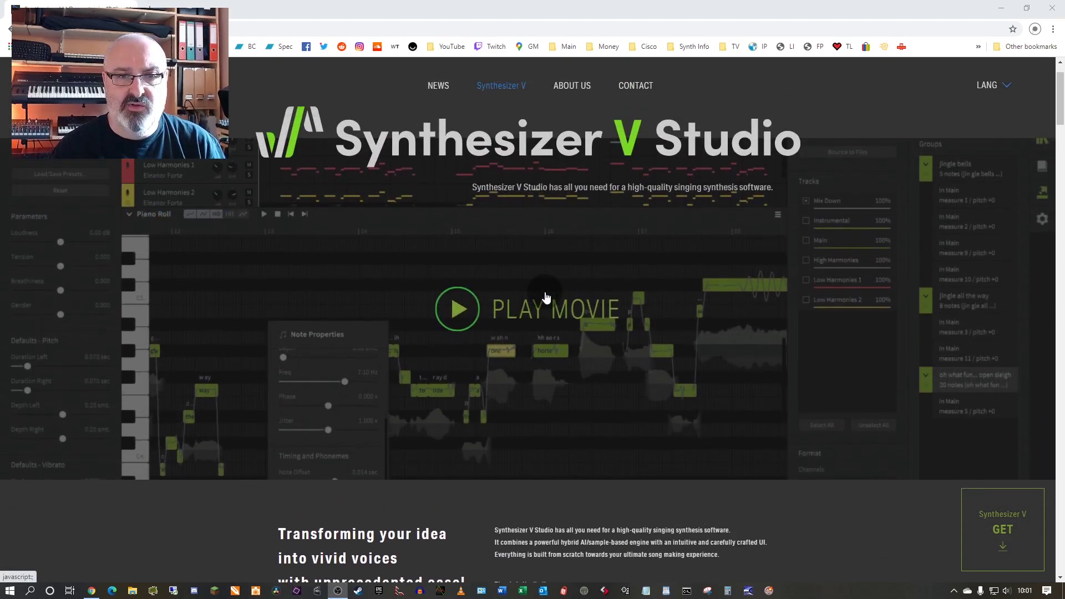
scroll(546, 297, "up", 1)
scroll(546, 297, "down", 4)
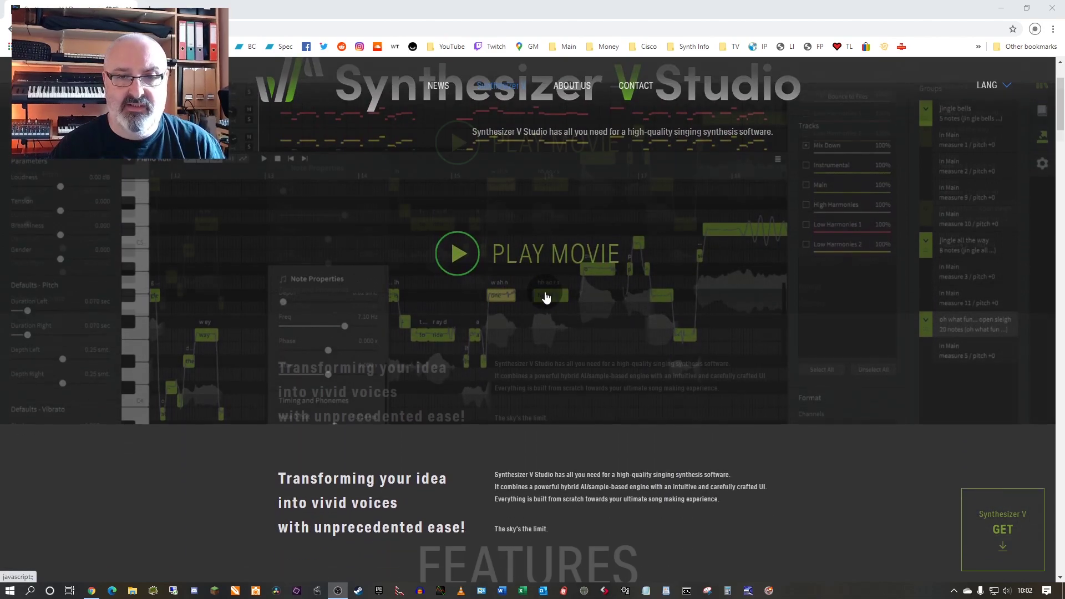
scroll(546, 297, "down", 3)
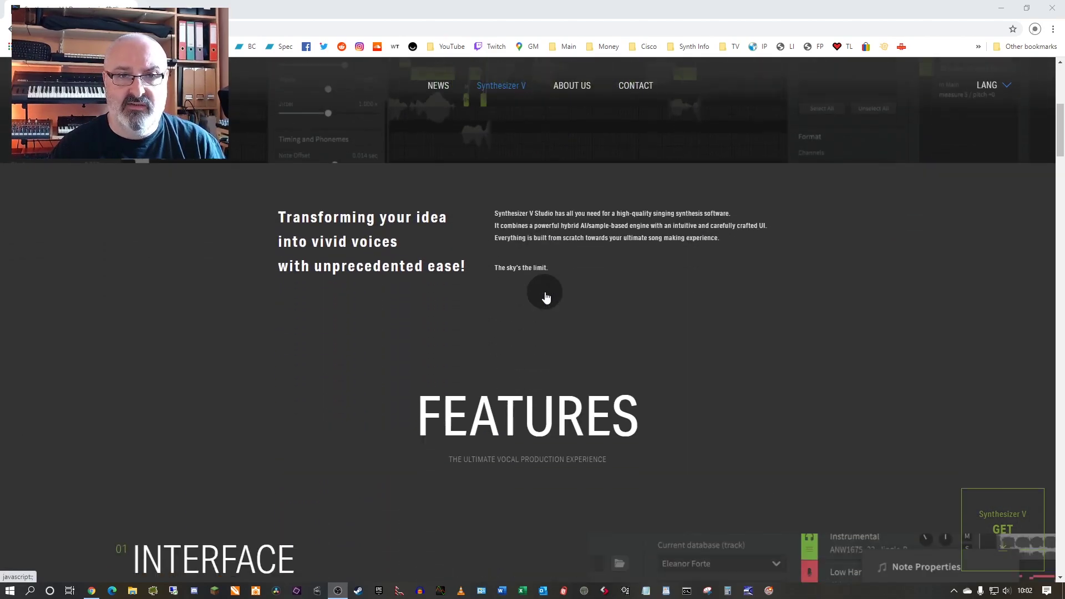
scroll(546, 297, "down", 6)
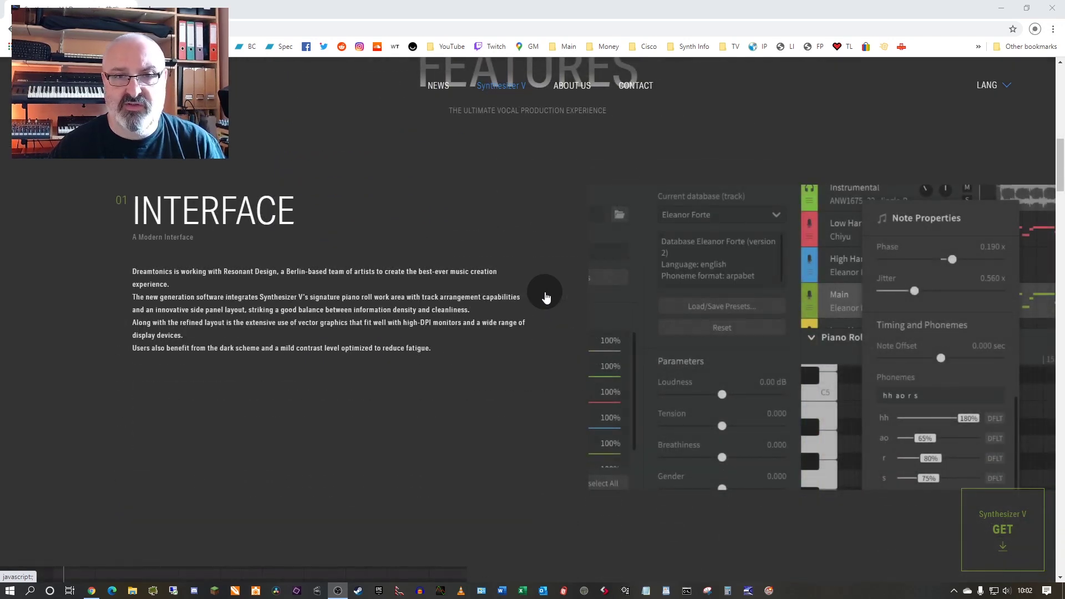
scroll(522, 268, "down", 1)
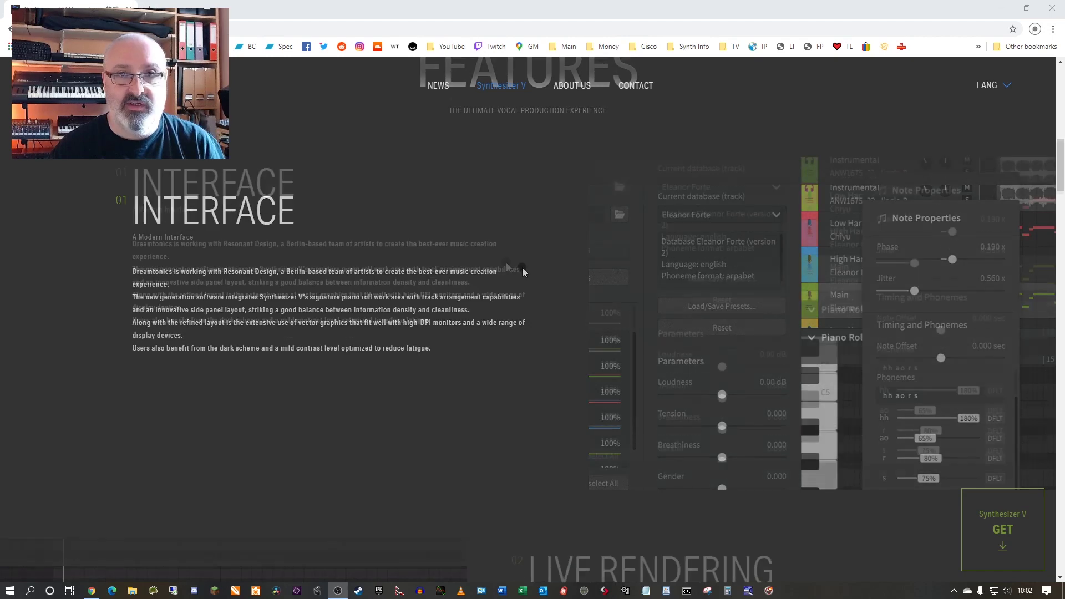
scroll(506, 263, "up", 1)
scroll(505, 266, "down", 7)
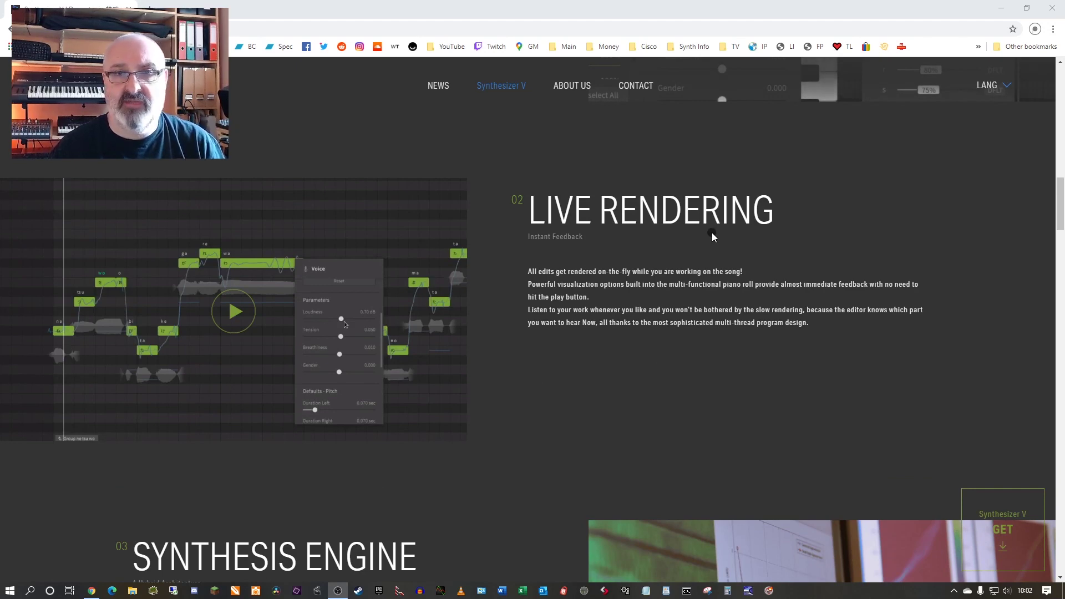
scroll(711, 232, "down", 6)
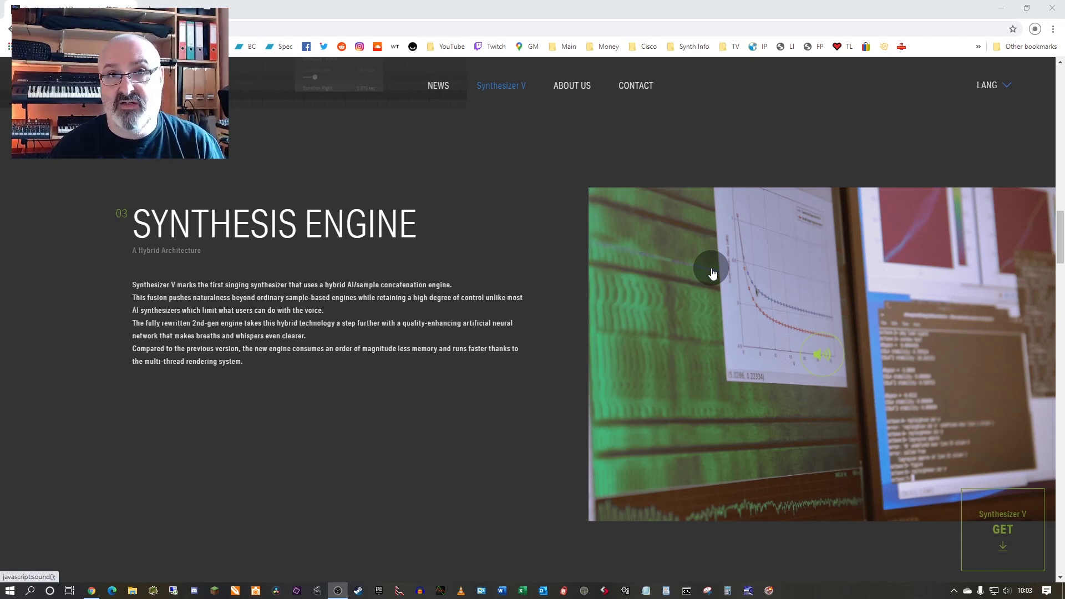
scroll(527, 247, "down", 2)
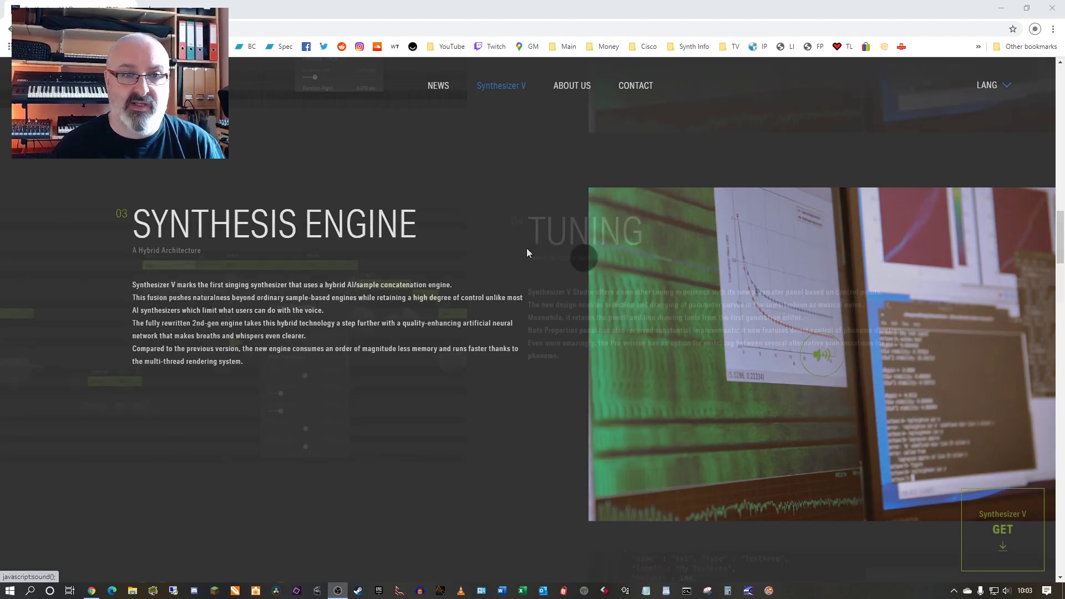
scroll(554, 285, "down", 1)
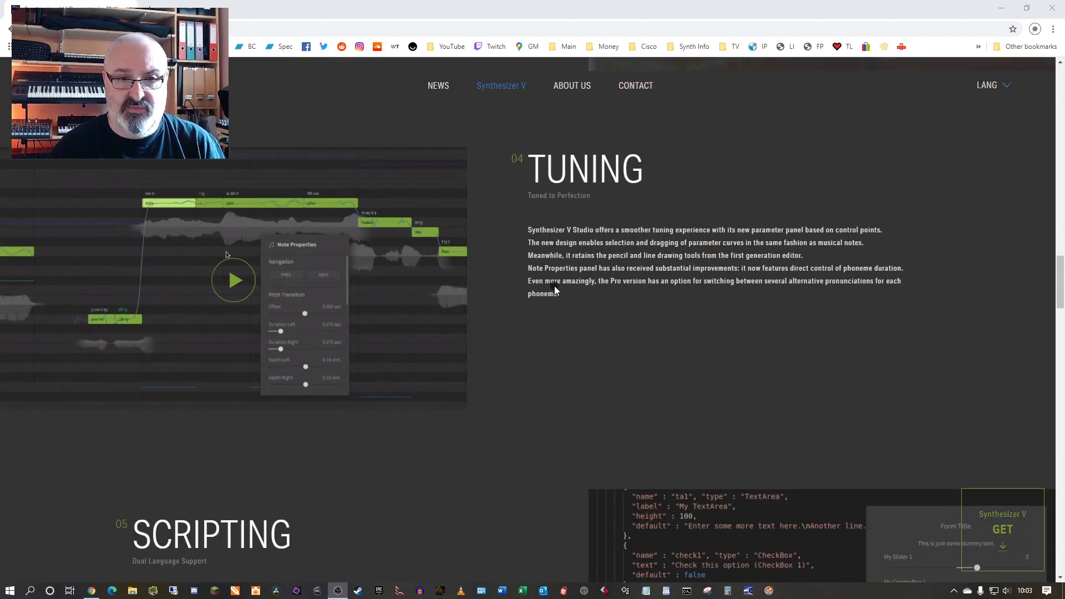
scroll(553, 285, "up", 1)
scroll(554, 288, "down", 2)
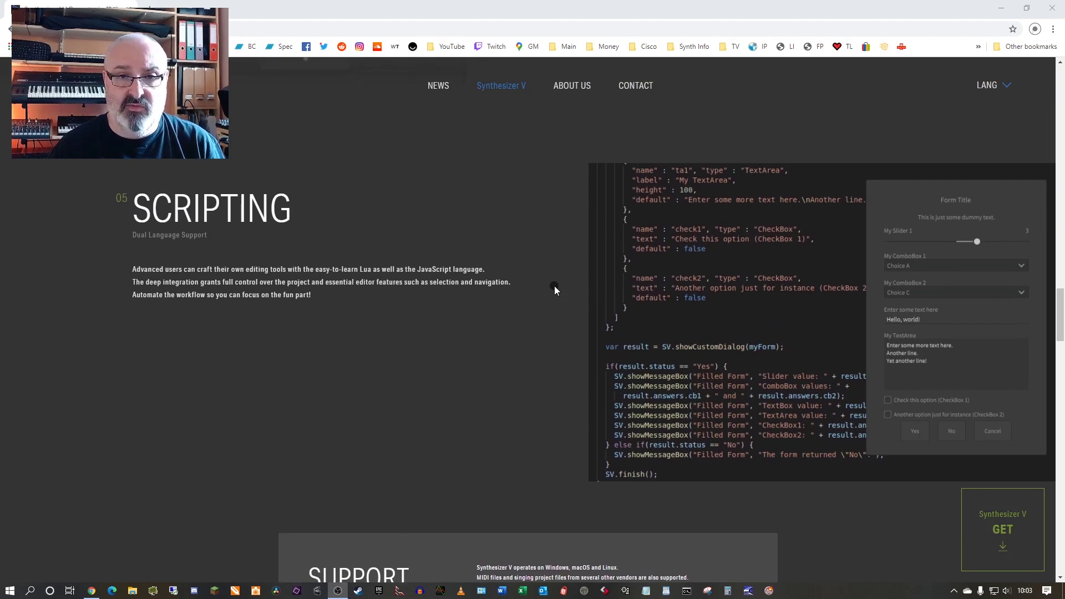
scroll(554, 285, "down", 1)
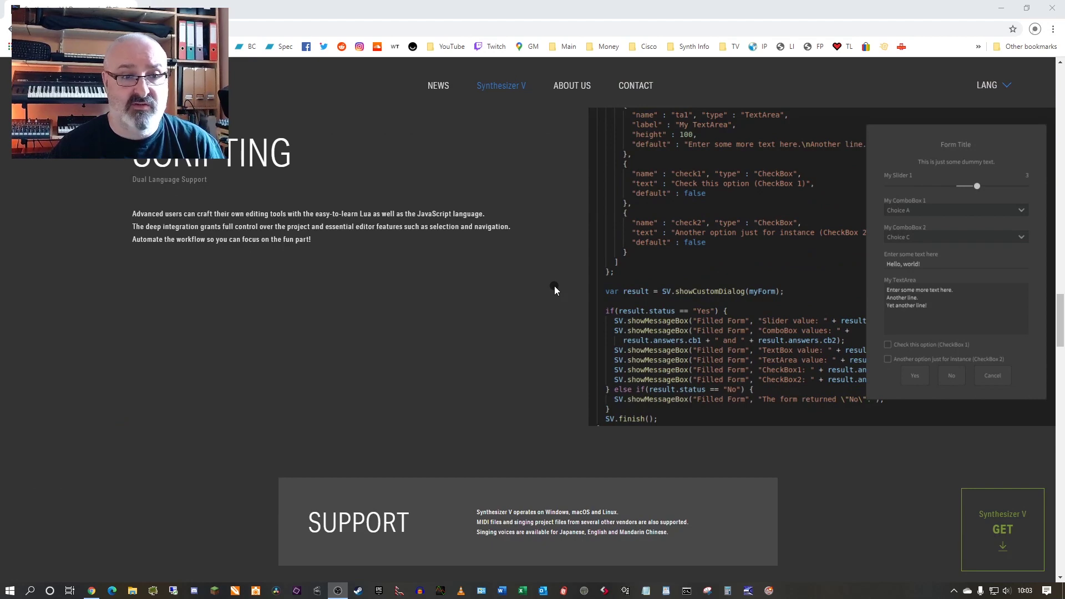
Download the Windows installer for Synthesizer V Studio Basic Edition from the product page.
scroll(554, 285, "down", 3)
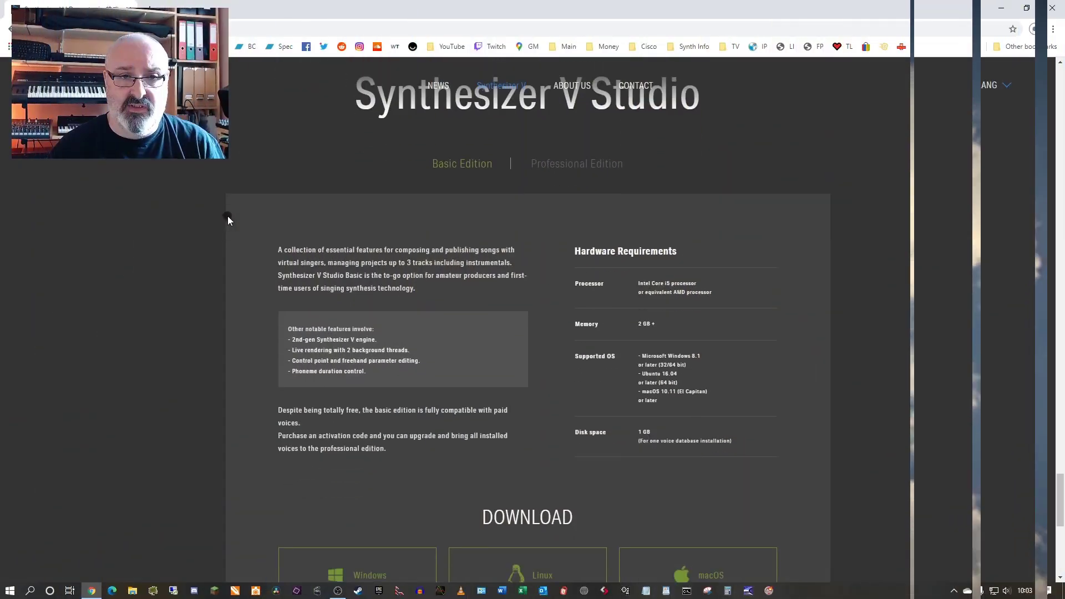
mouse_move(499, 85)
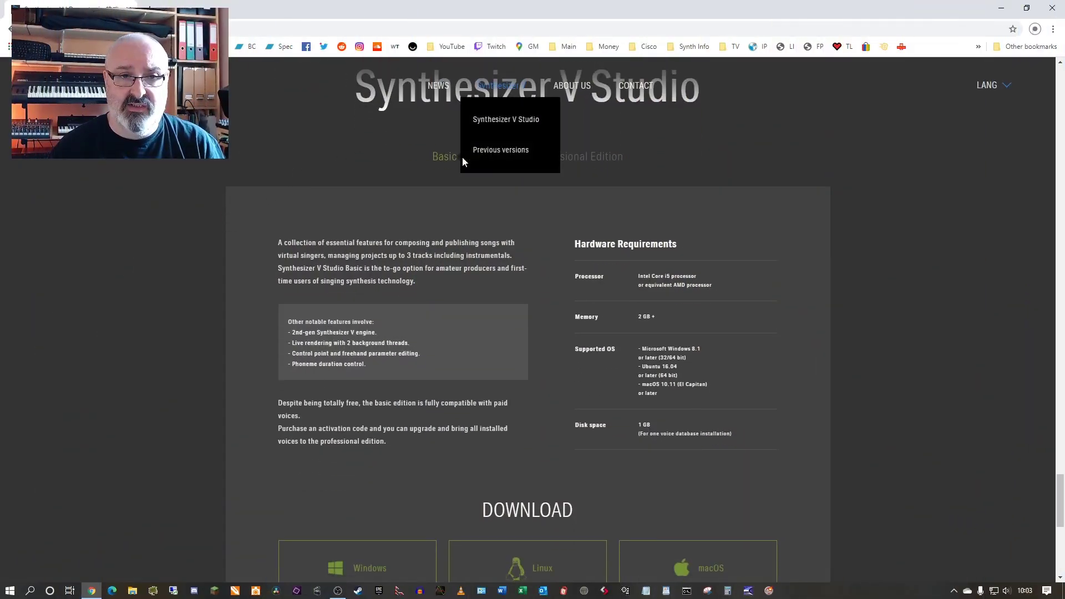
left_click(579, 160)
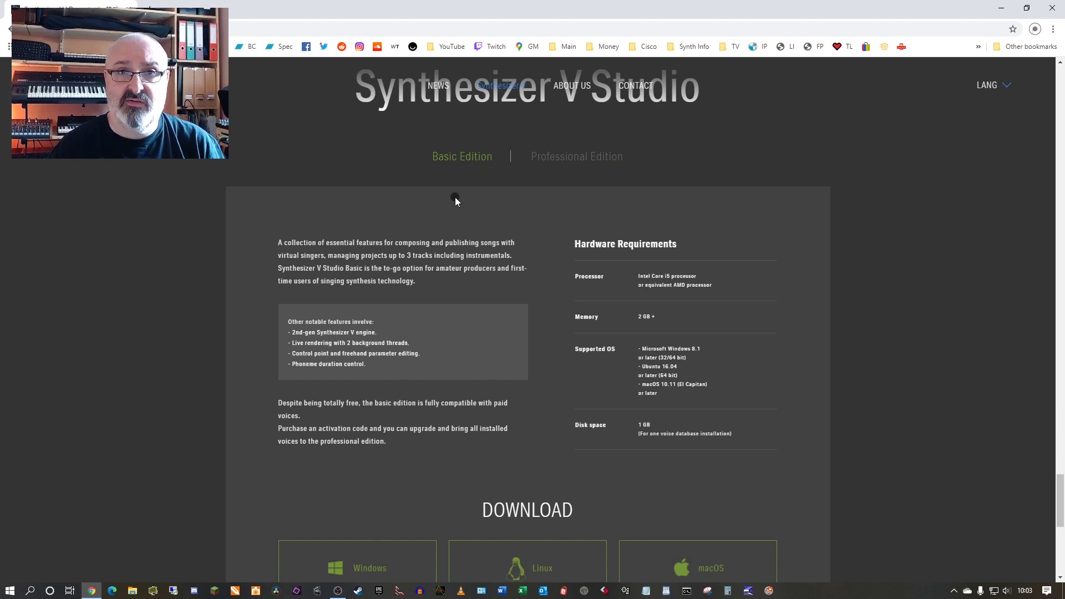
scroll(455, 198, "down", 1)
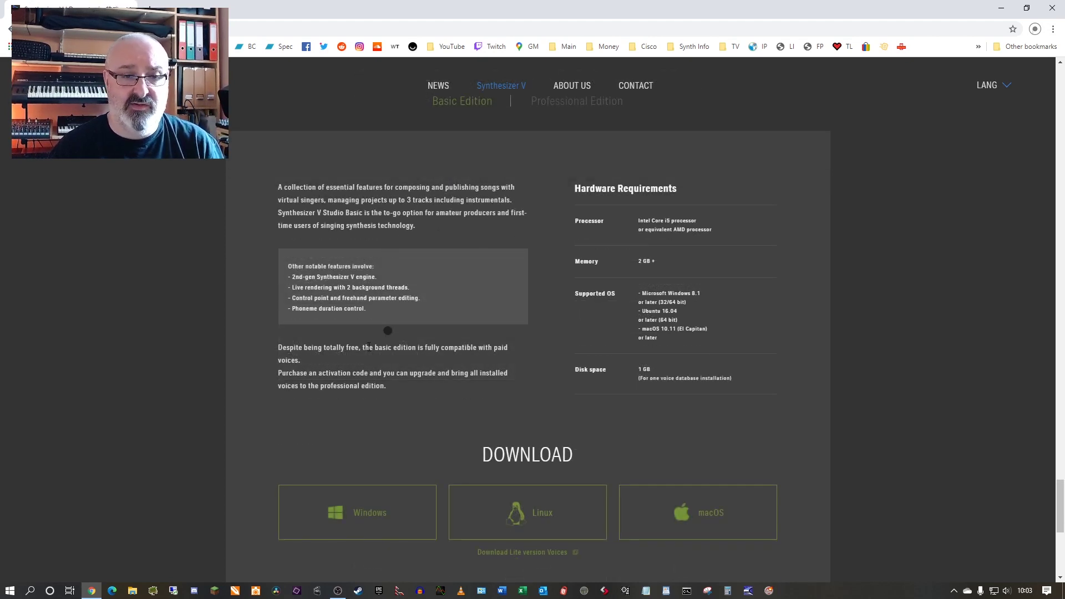
scroll(359, 326, "down", 2)
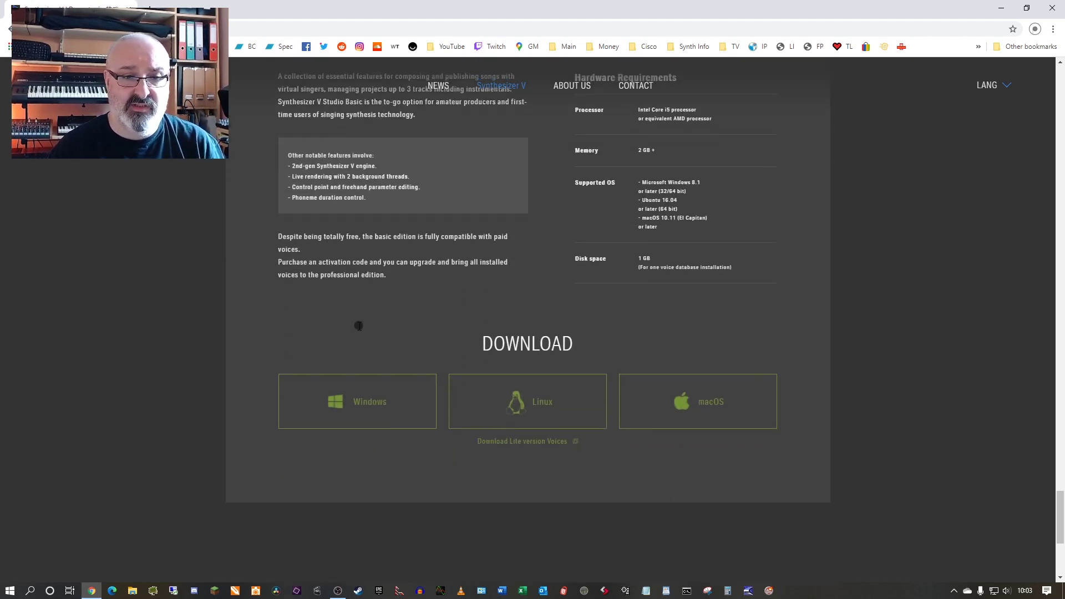
left_click(359, 405)
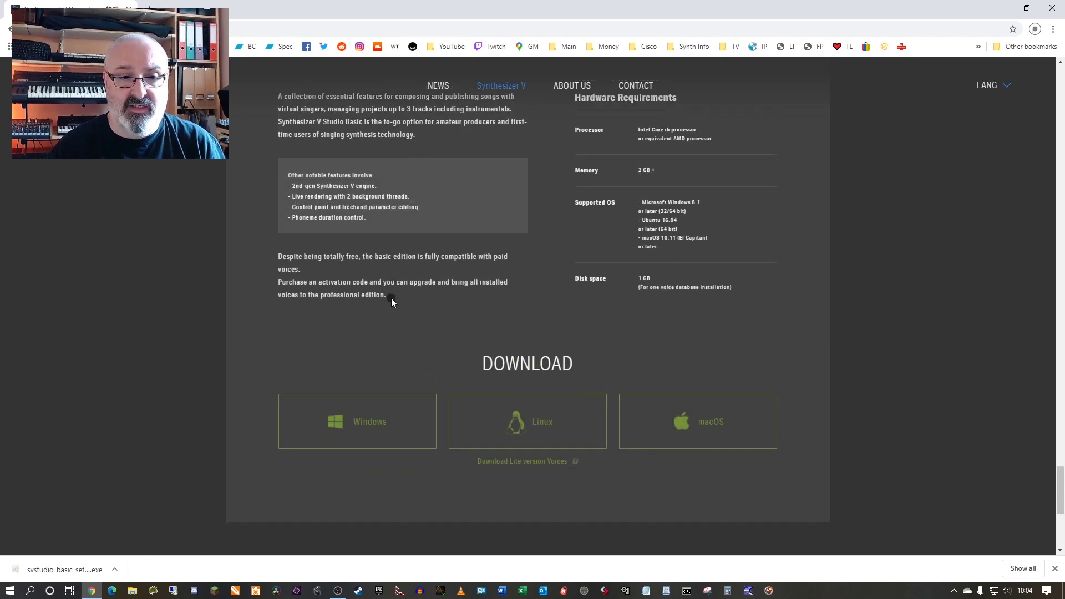
Open the Lite version voices download page and look through the available voice installers.
scroll(391, 298, "down", 1)
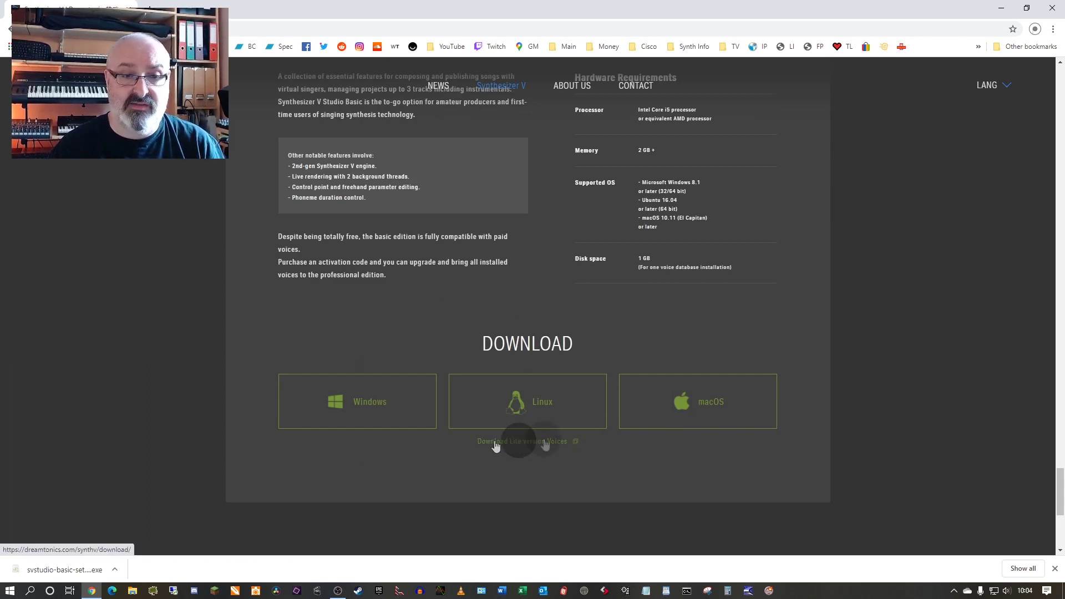
left_click(522, 444)
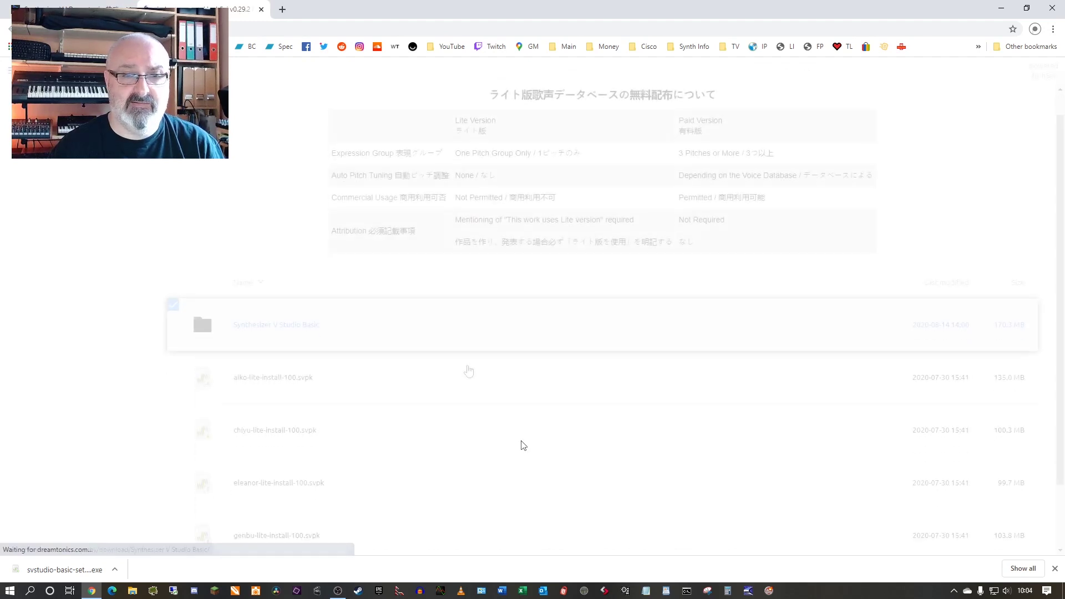
scroll(521, 444, "down", 3)
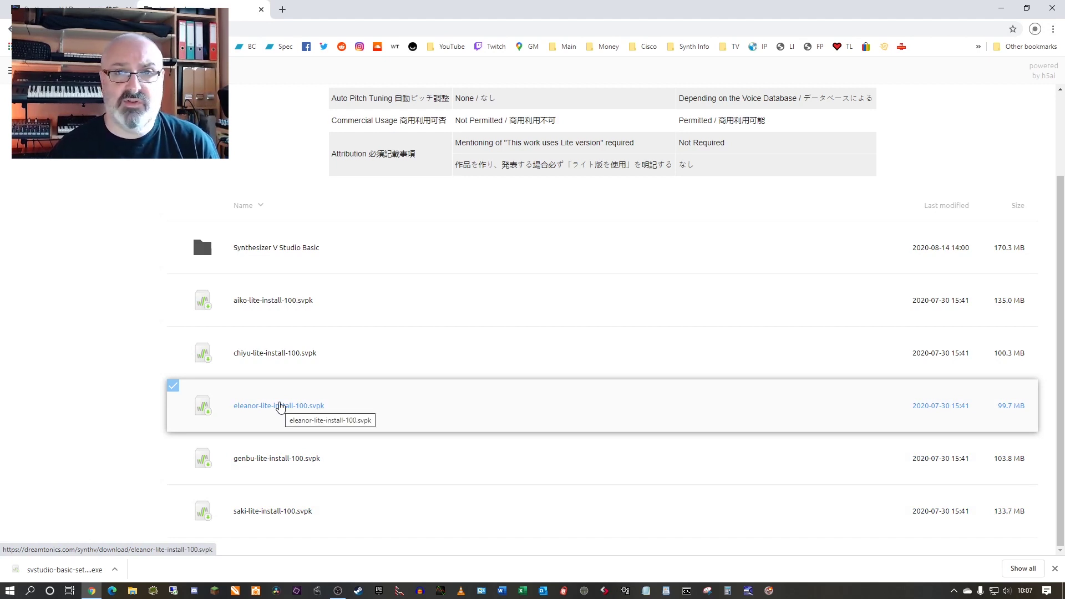
Return to the product page and review the voices offered for Synthesizer V Studio.
key("alt+Left")
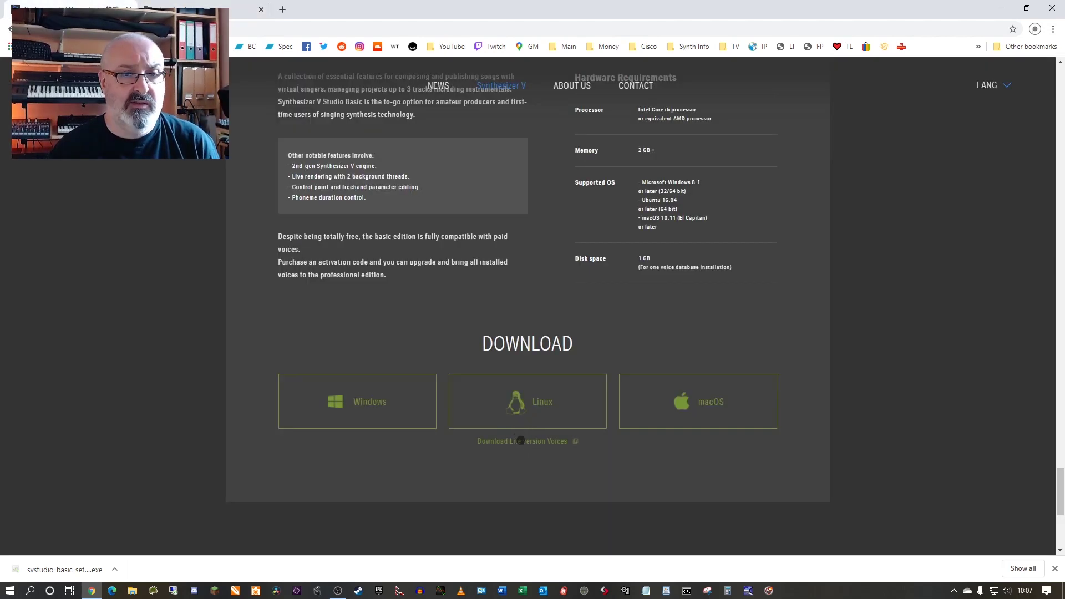
scroll(383, 279, "up", 6)
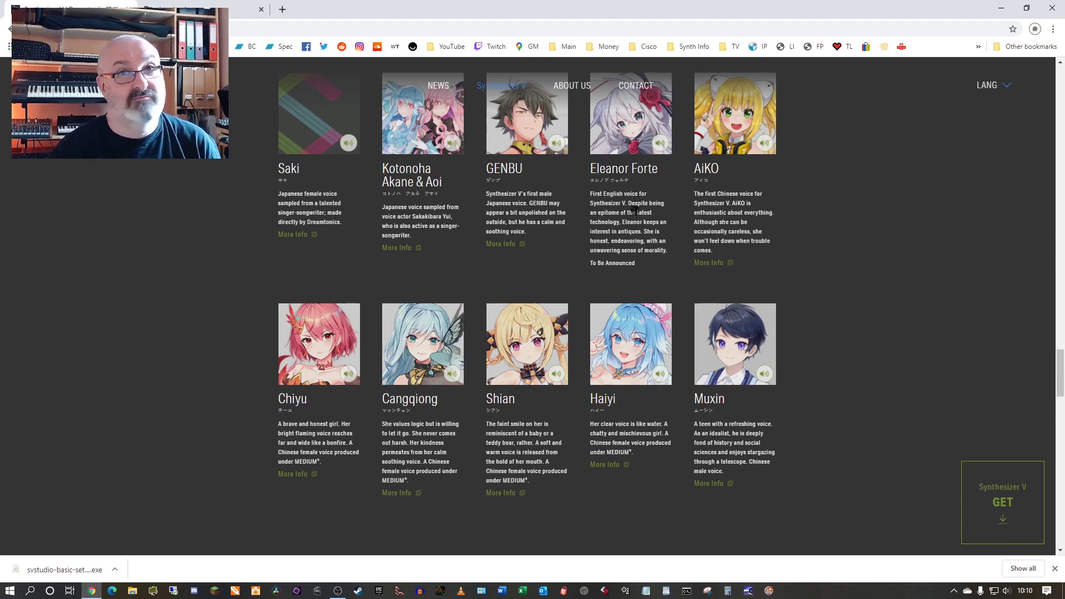
scroll(661, 212, "up", 1)
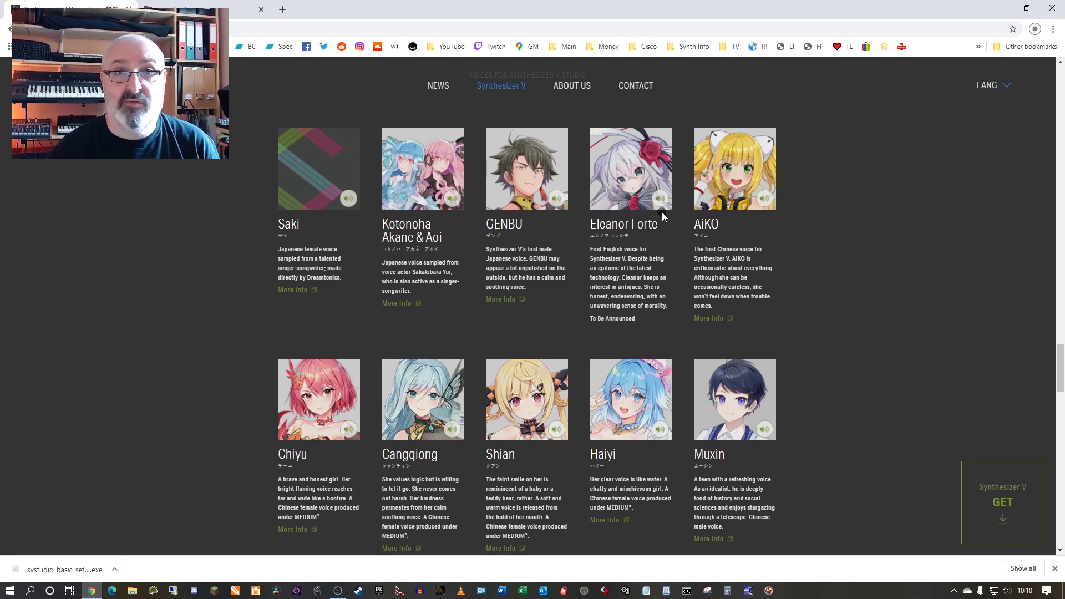
scroll(661, 212, "down", 2)
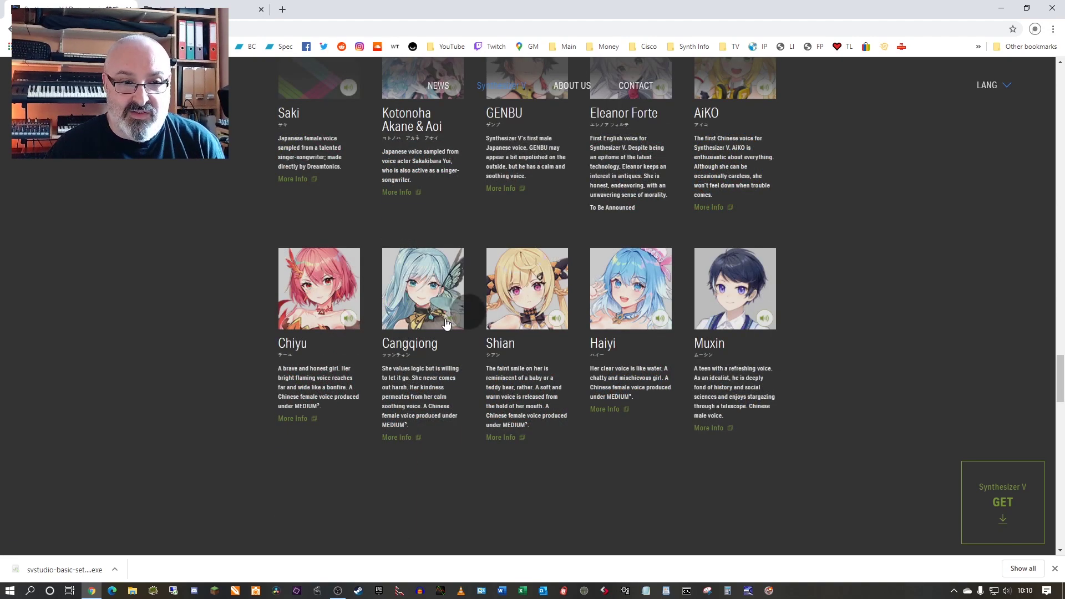
scroll(400, 317, "up", 2)
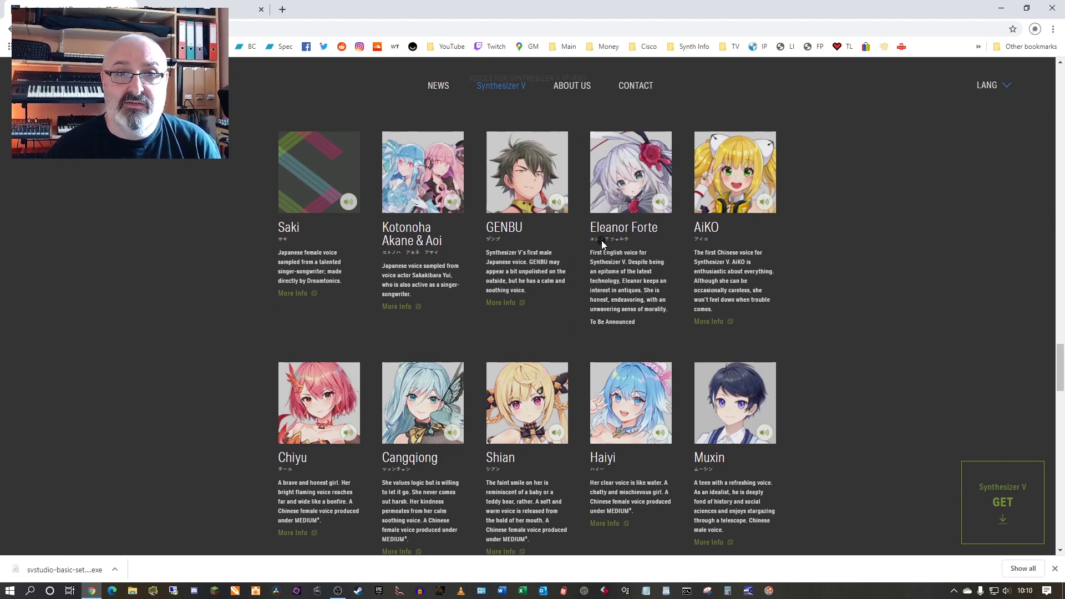
scroll(601, 244, "up", 1)
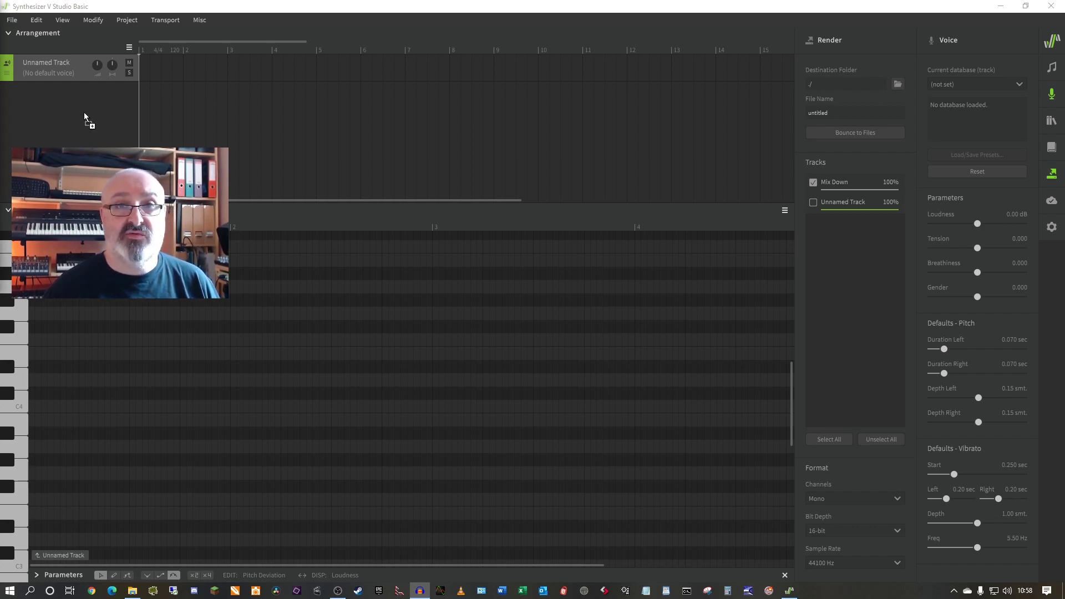
Import the MIDI file into the Synthesizer V Studio project as new tracks, including only Track 2.
left_click_drag(84, 112, 85, 112)
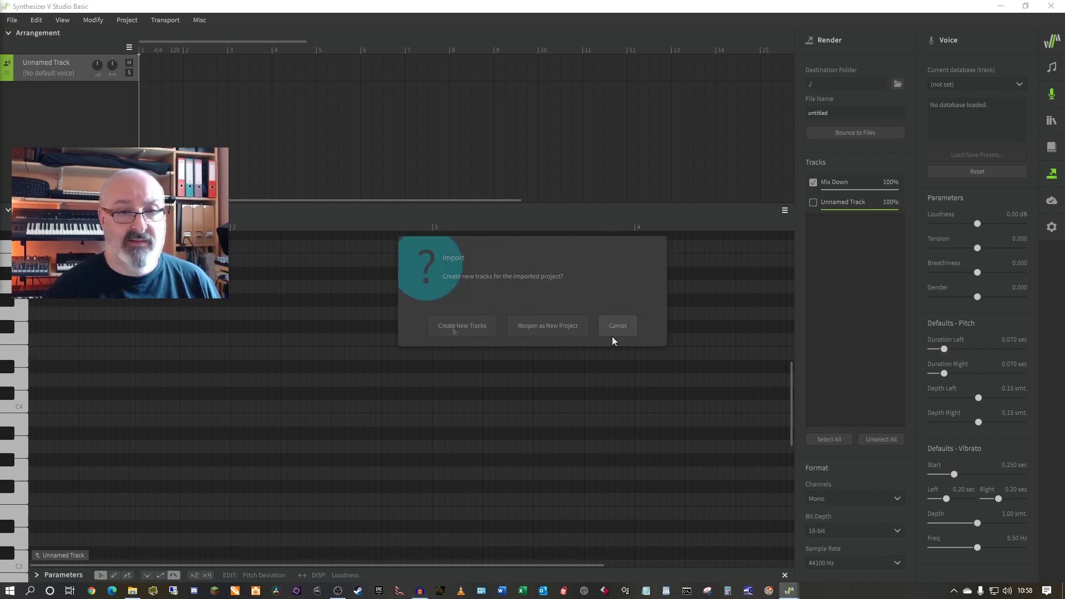
left_click(453, 328)
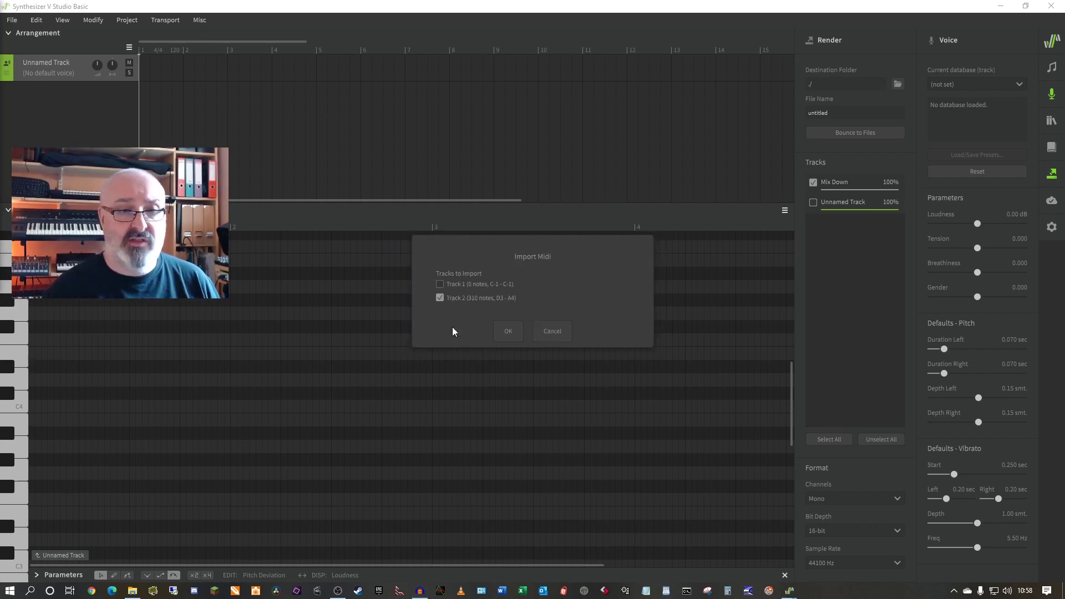
left_click(511, 331)
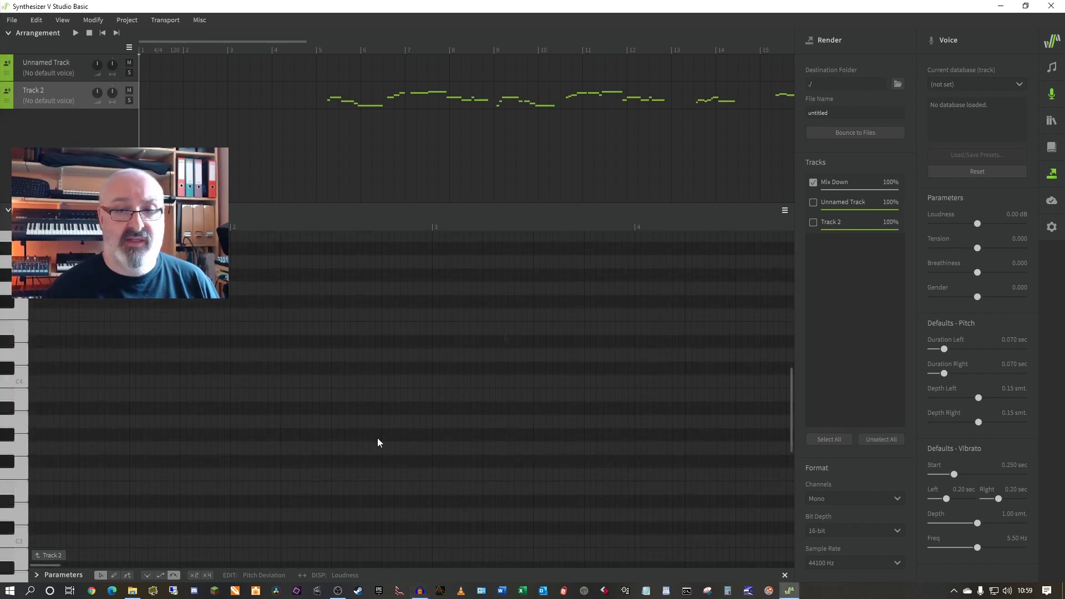
Play the imported melody on Track 2 from about bar 5.
left_click_drag(51, 563, 88, 566)
scroll(415, 375, "down", 1)
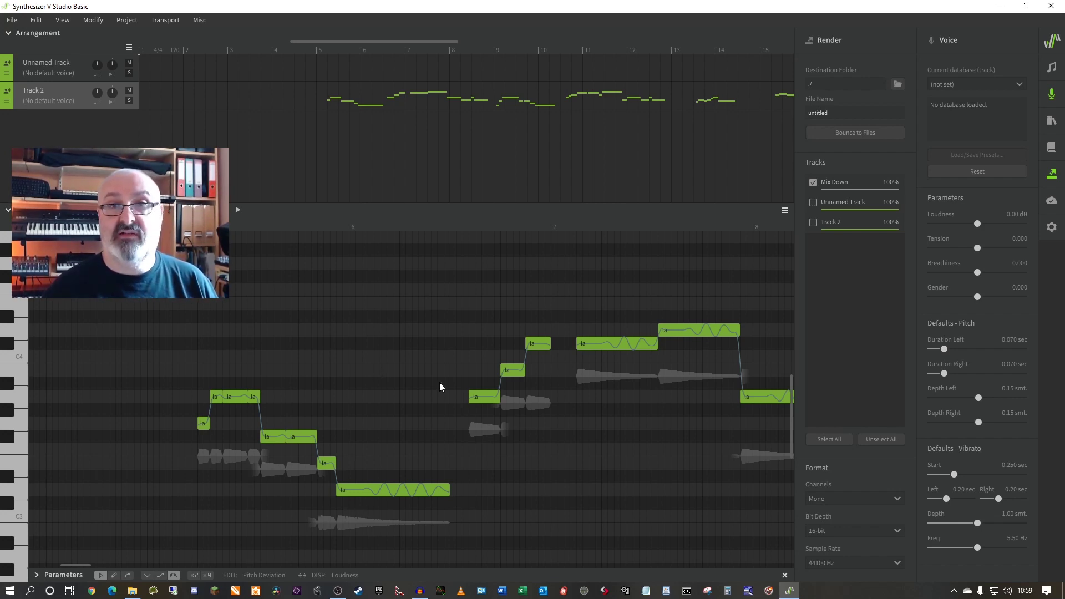
left_click(170, 327)
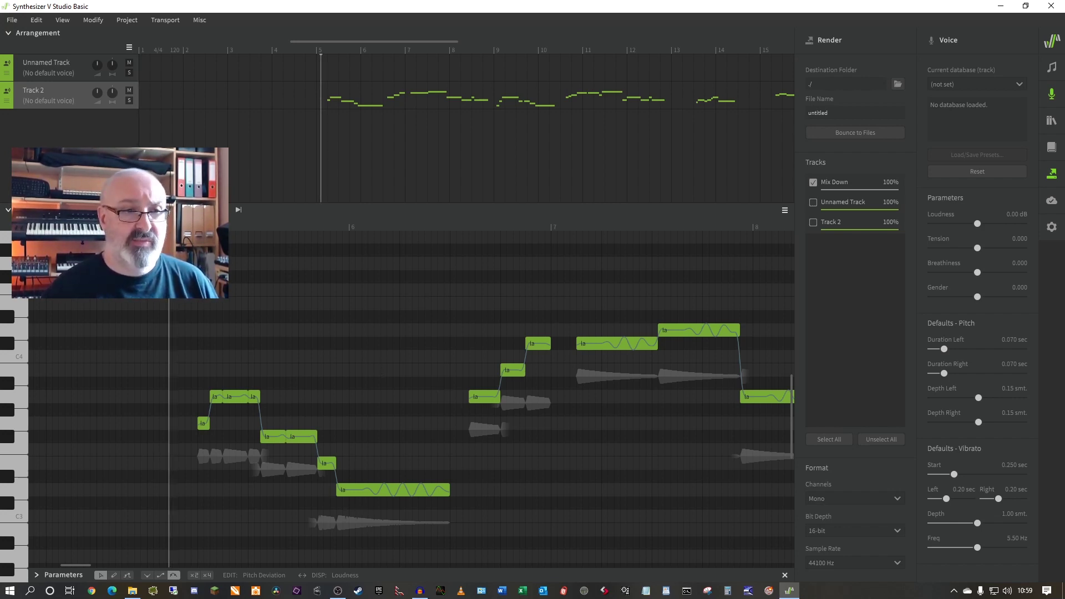
key("space")
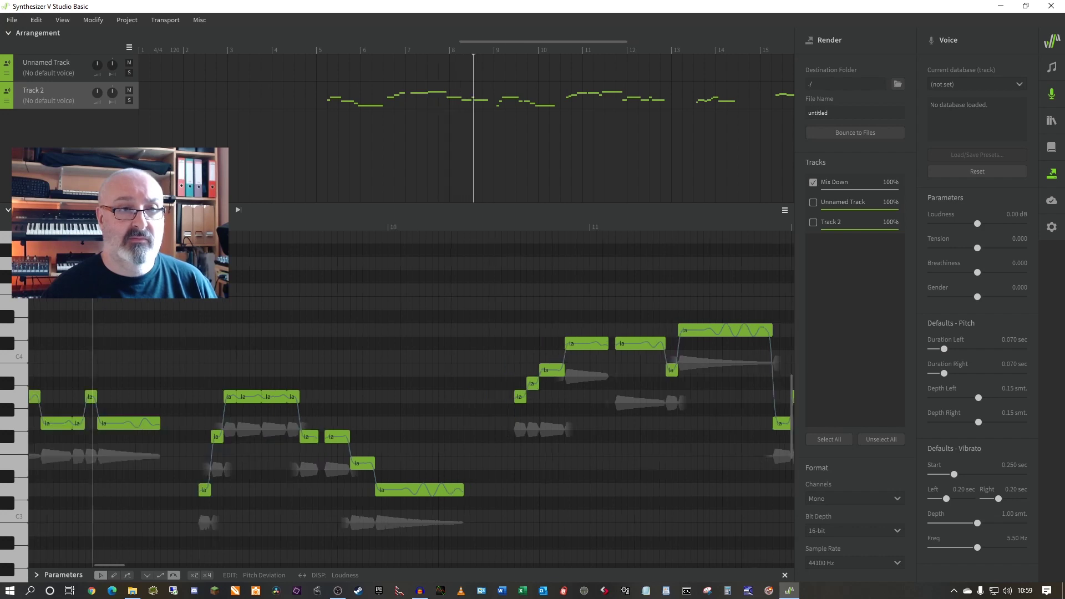
key("space")
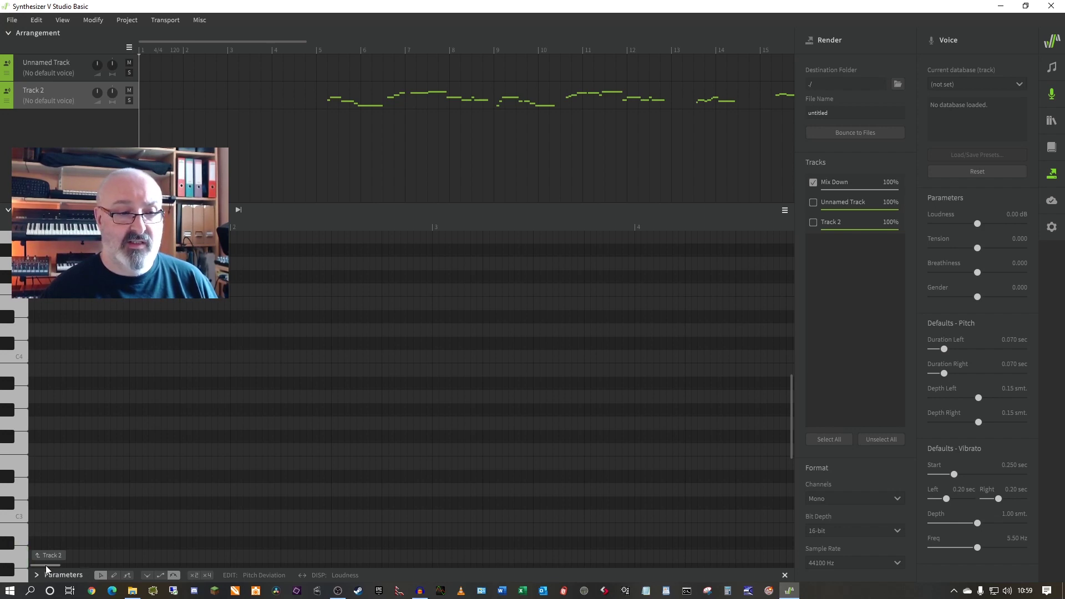
Return to the melody's first notes and briefly play the opening phrase of Track 2 again.
left_click_drag(45, 565, 81, 567)
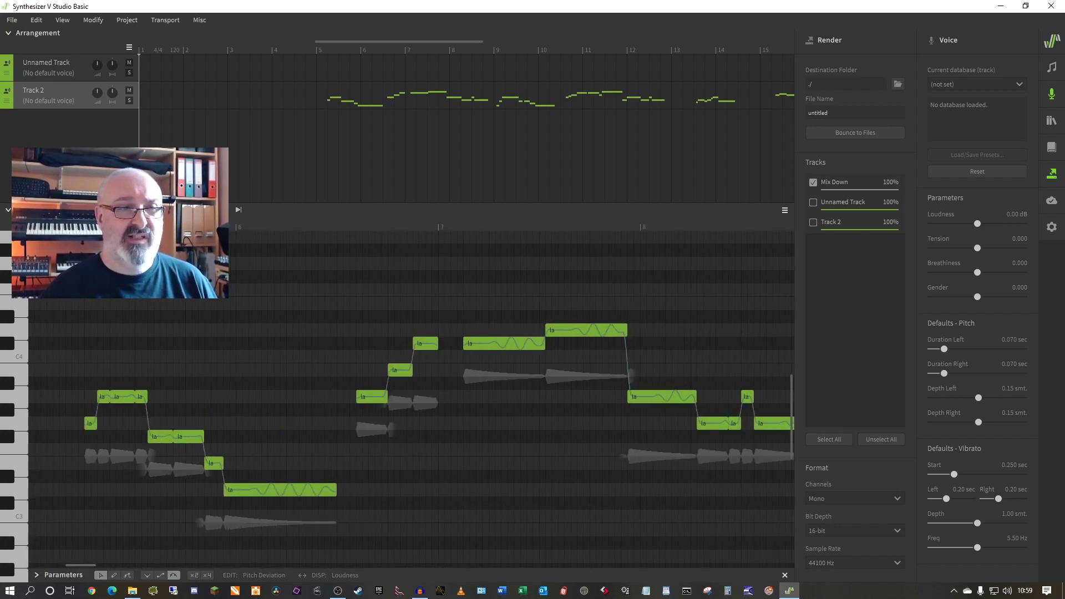
left_click(72, 227)
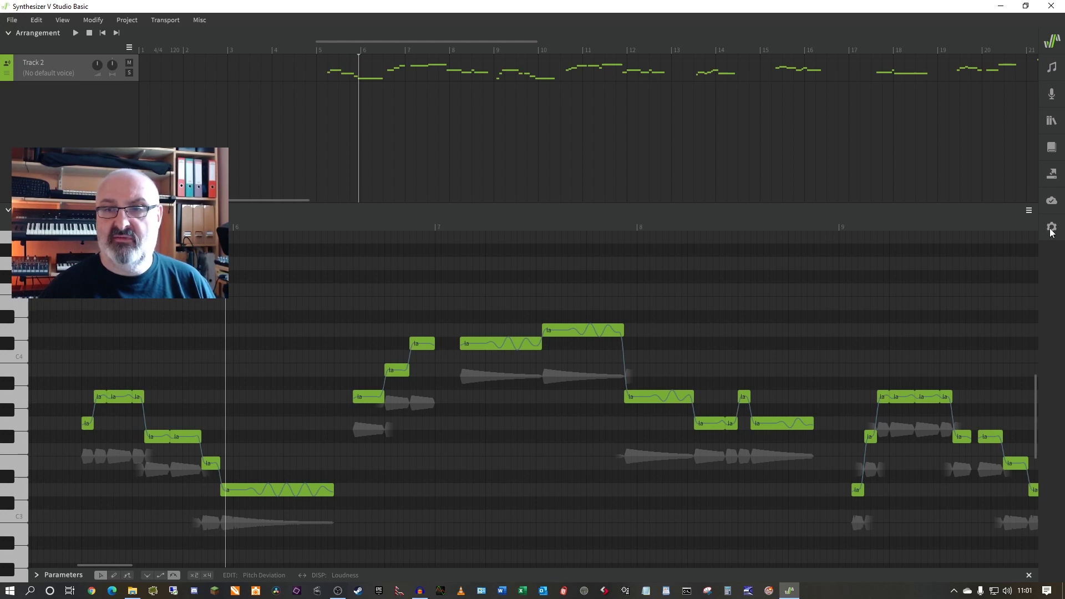
left_click(1051, 69)
left_click(1051, 69)
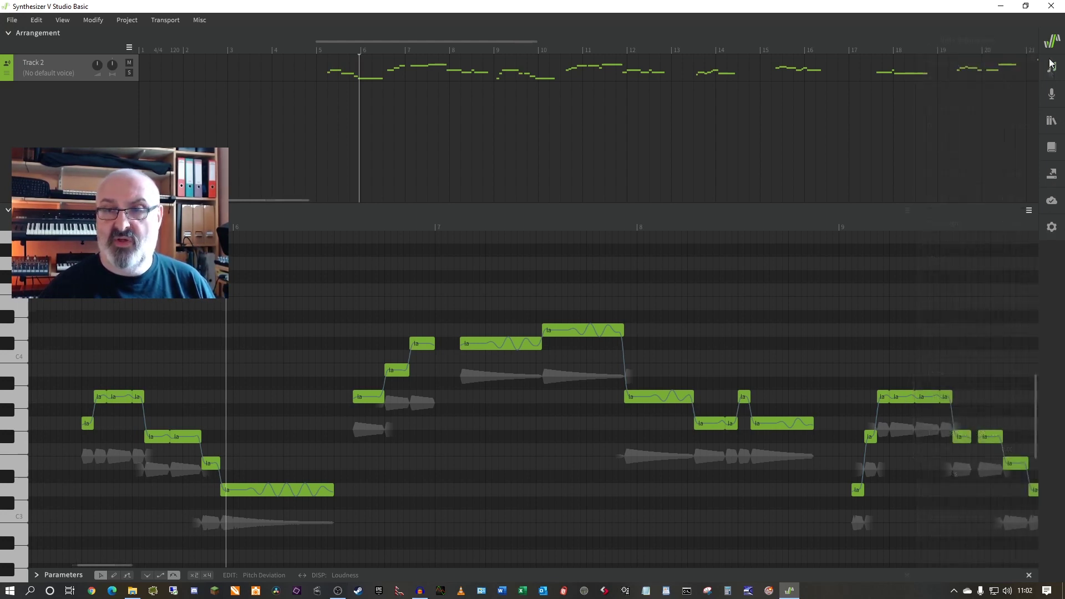
key("space")
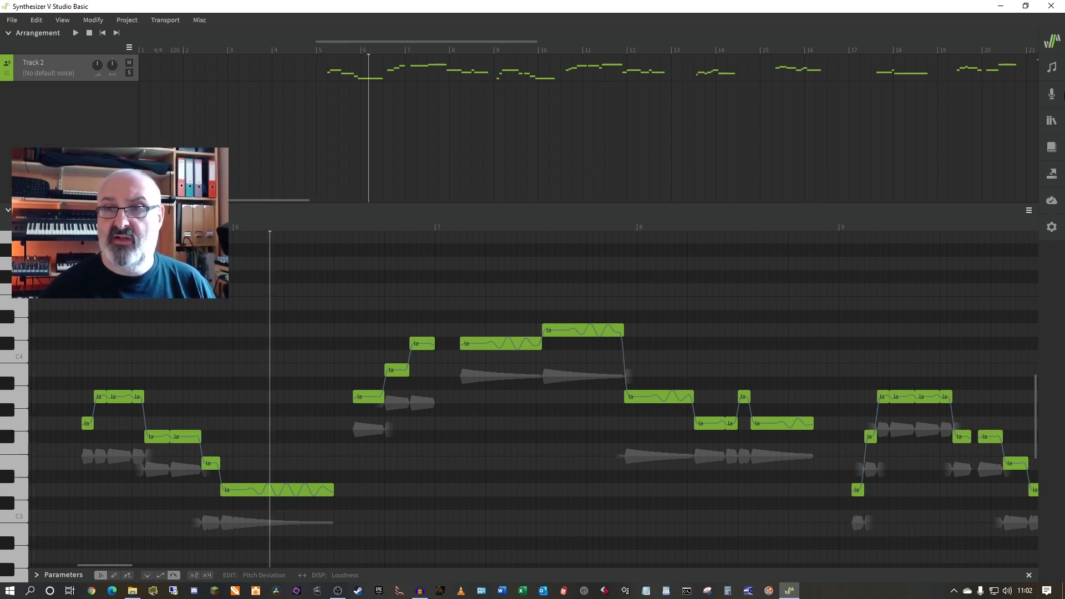
Assign the Eleanor Forte (Lite) voice database to Track 2.
left_click(1050, 95)
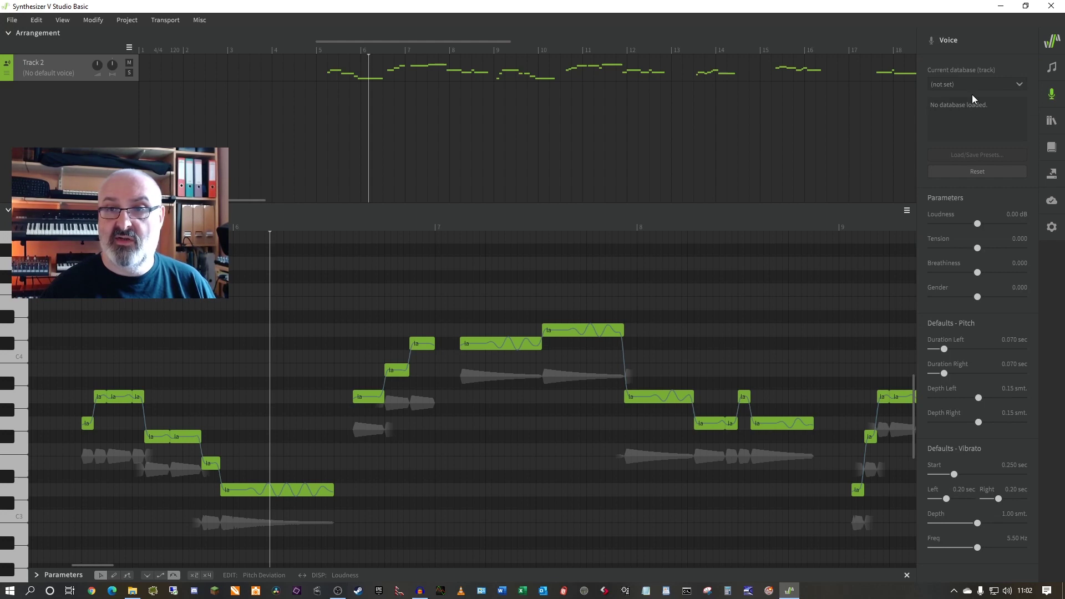
left_click(1019, 84)
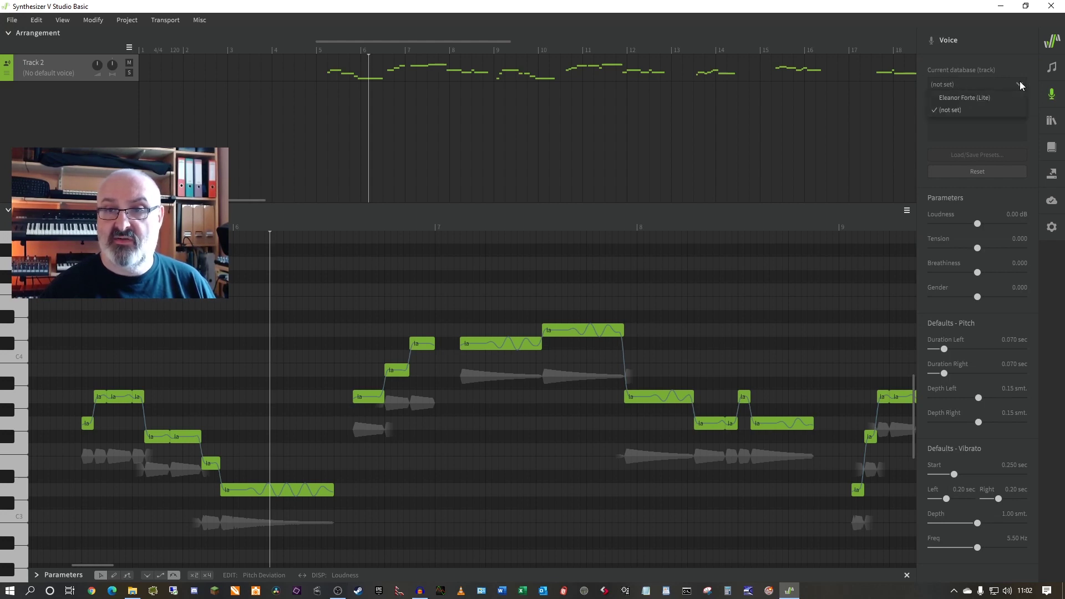
left_click(960, 97)
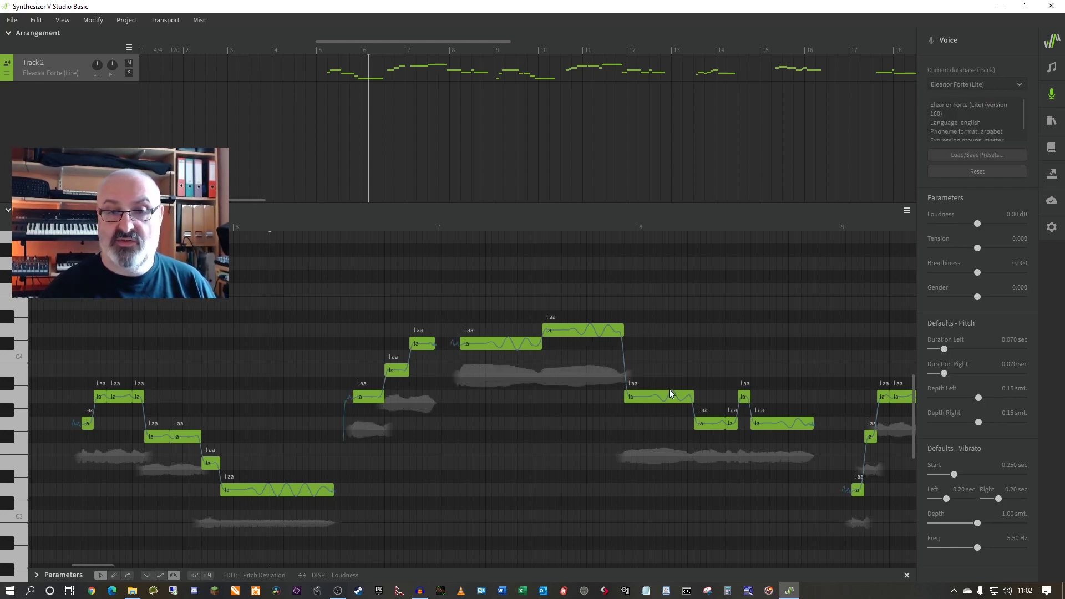
Play Track 2 from bar 5 to hear the melody sung by the assigned voice.
left_click(317, 52)
key("space")
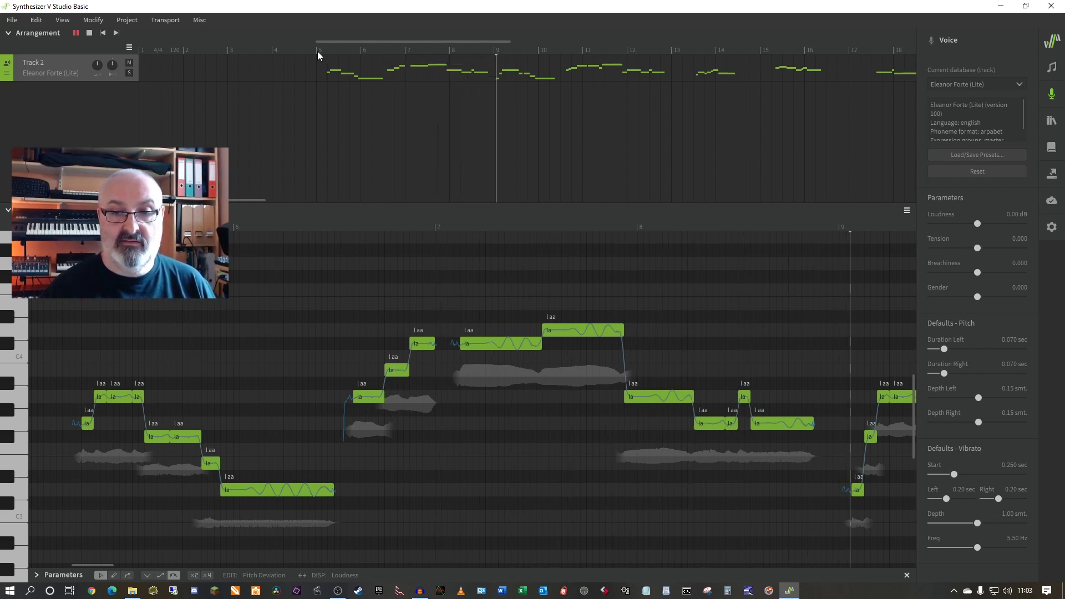
key("space")
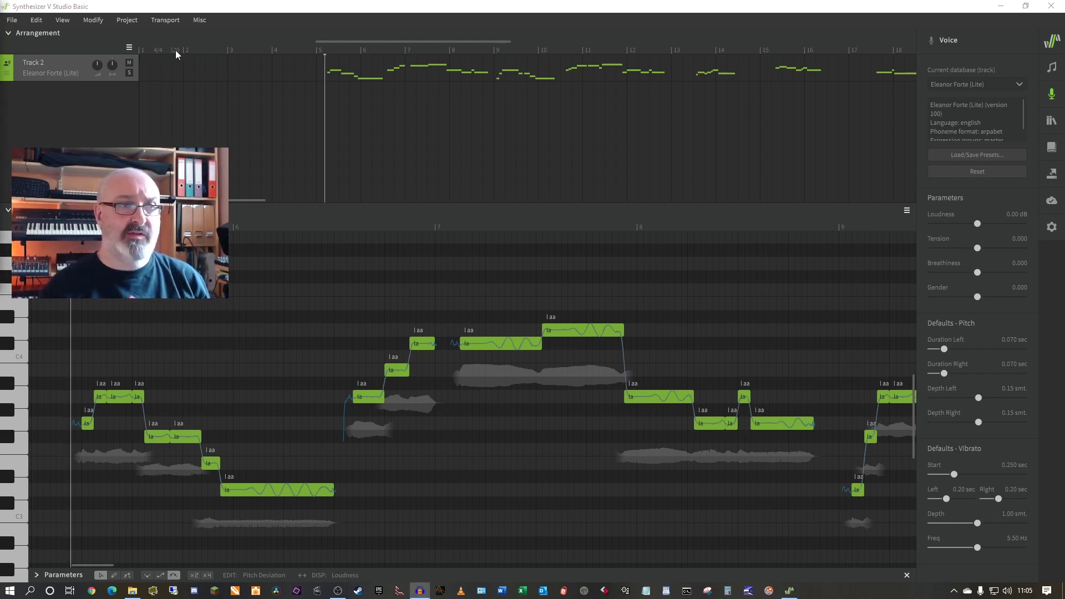
Set the project's tempo marker at bar 1 to 66 beats per minute.
double_click(175, 50)
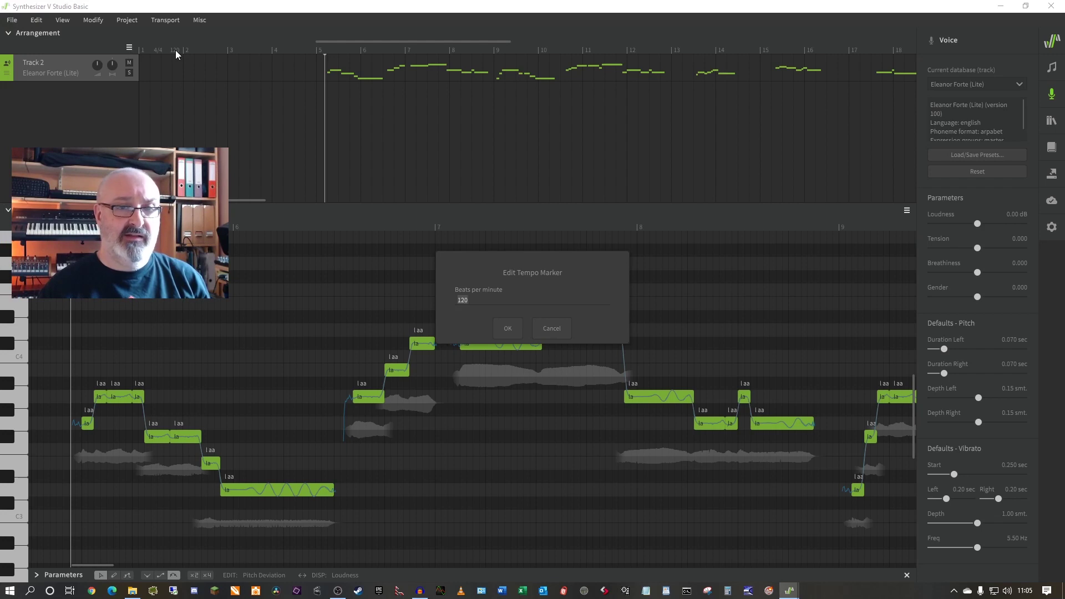
type("66")
key("Return")
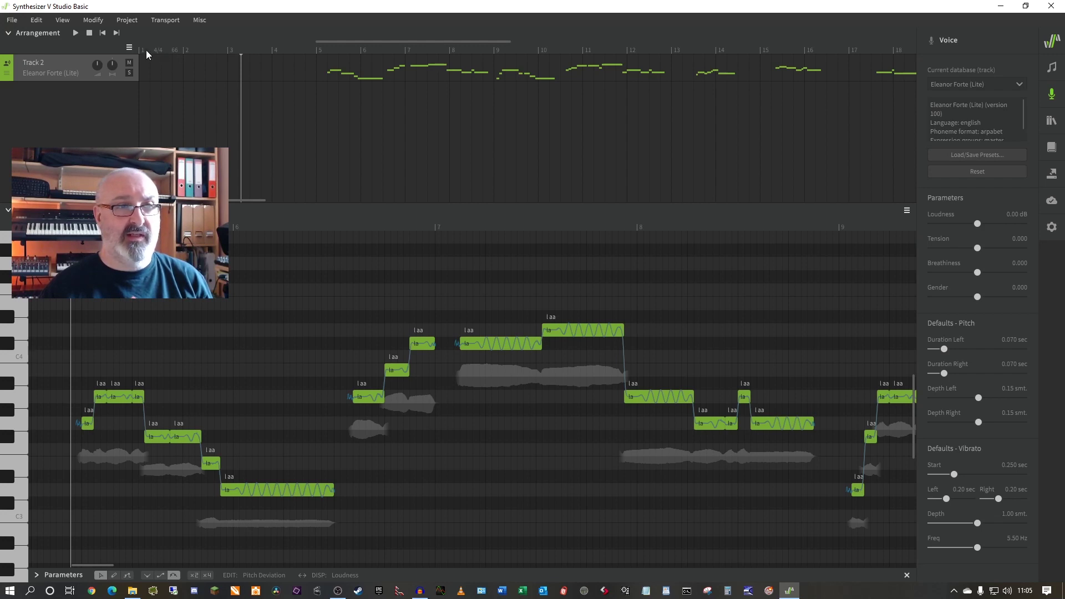
Try a tempo of 65.5 beats per minute in the tempo marker and restore it to 66.
double_click(174, 48)
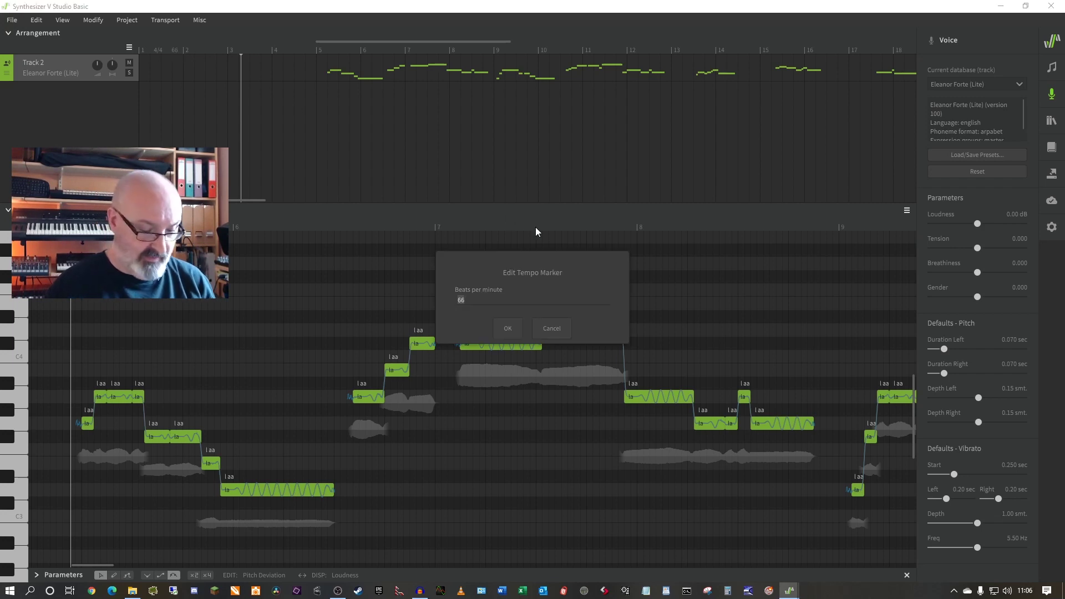
type("65.5")
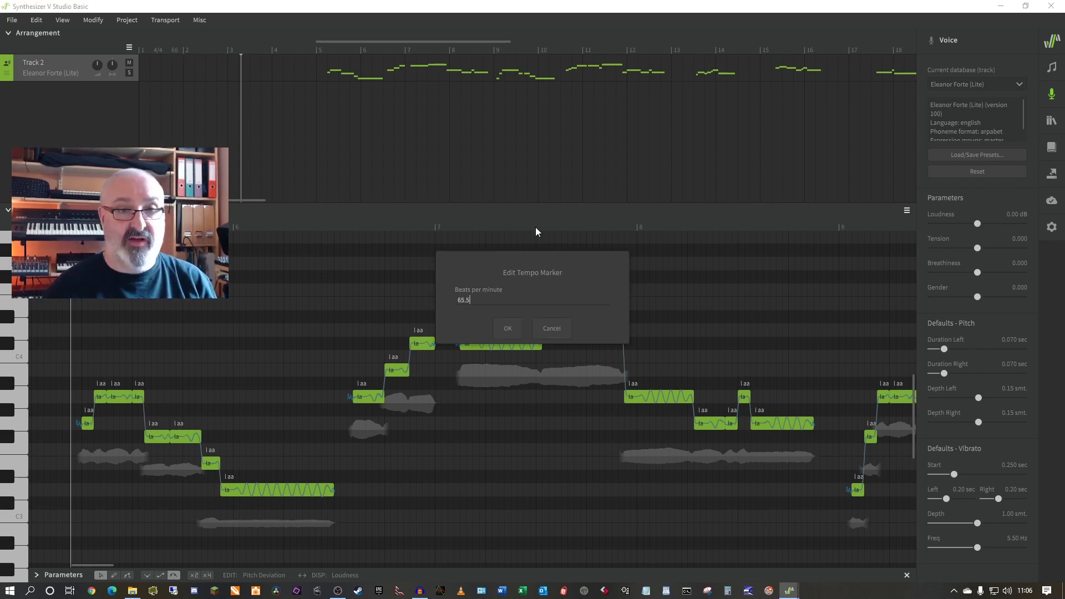
key("Return")
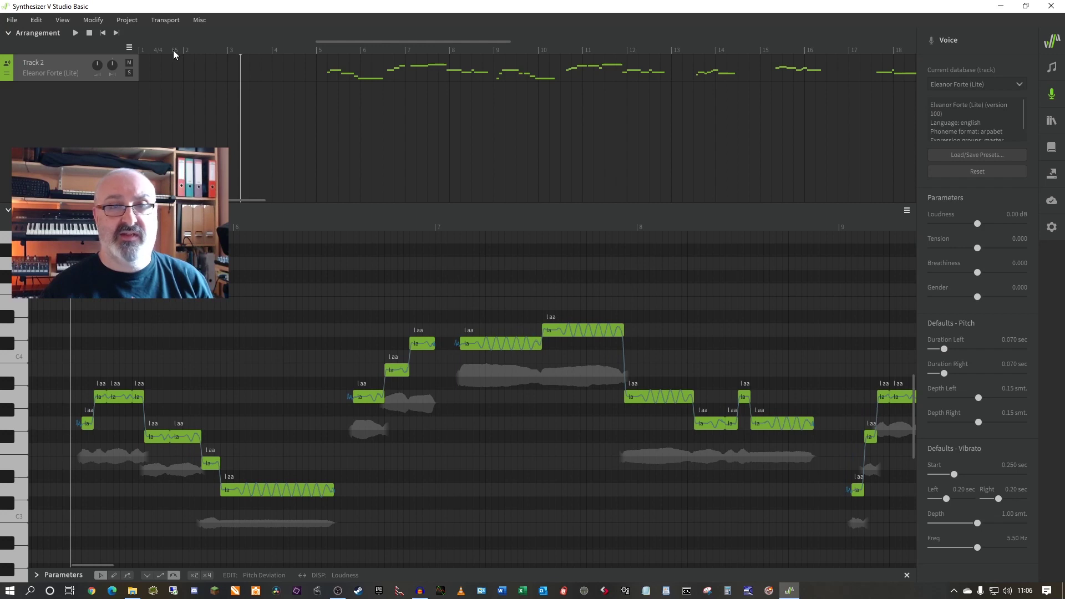
double_click(173, 50)
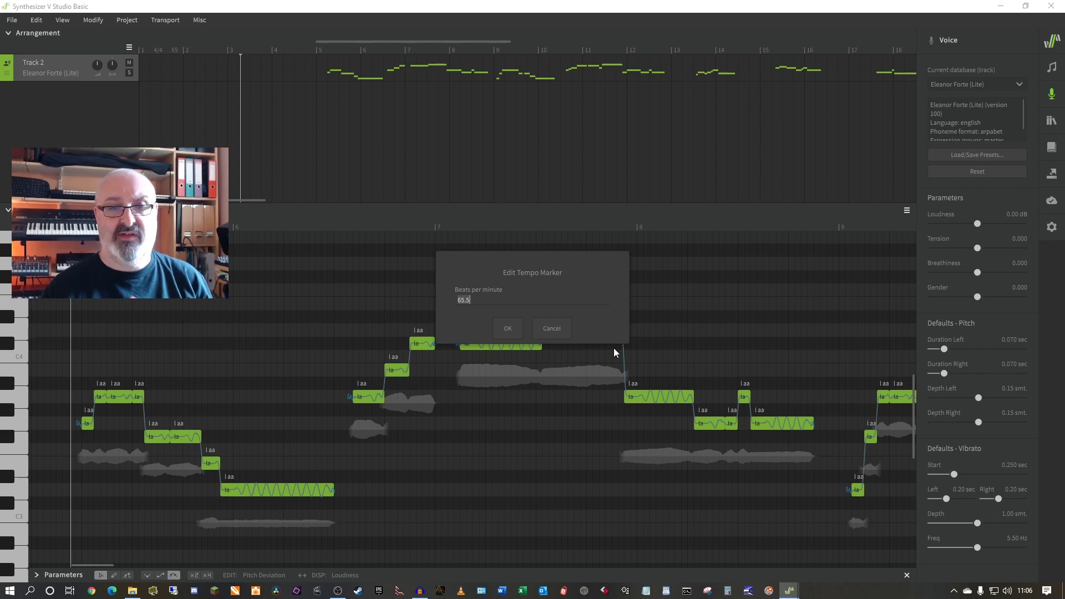
key("BackSpace")
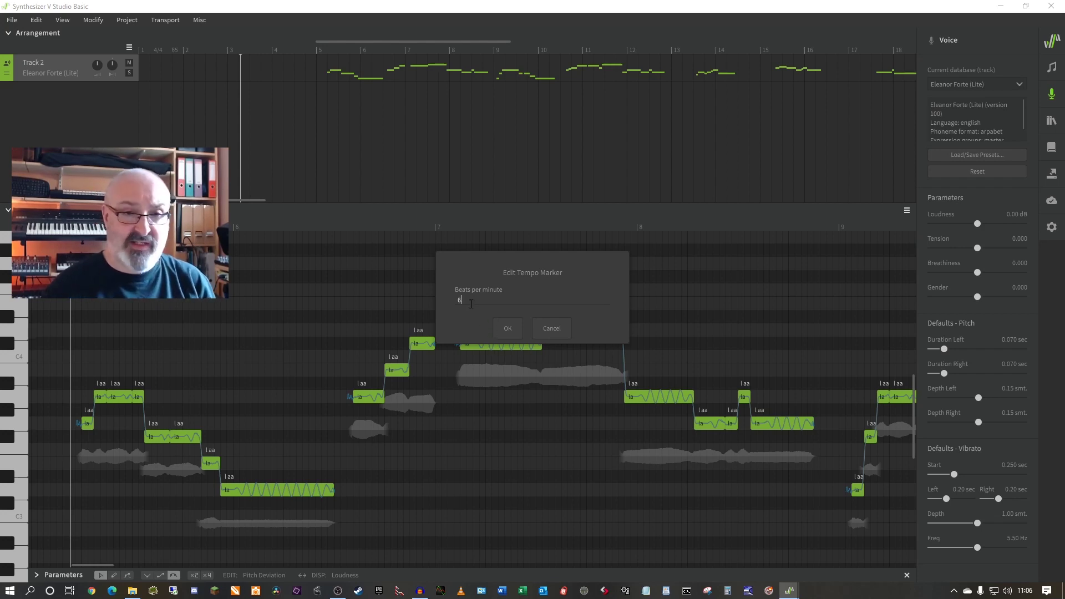
type("66")
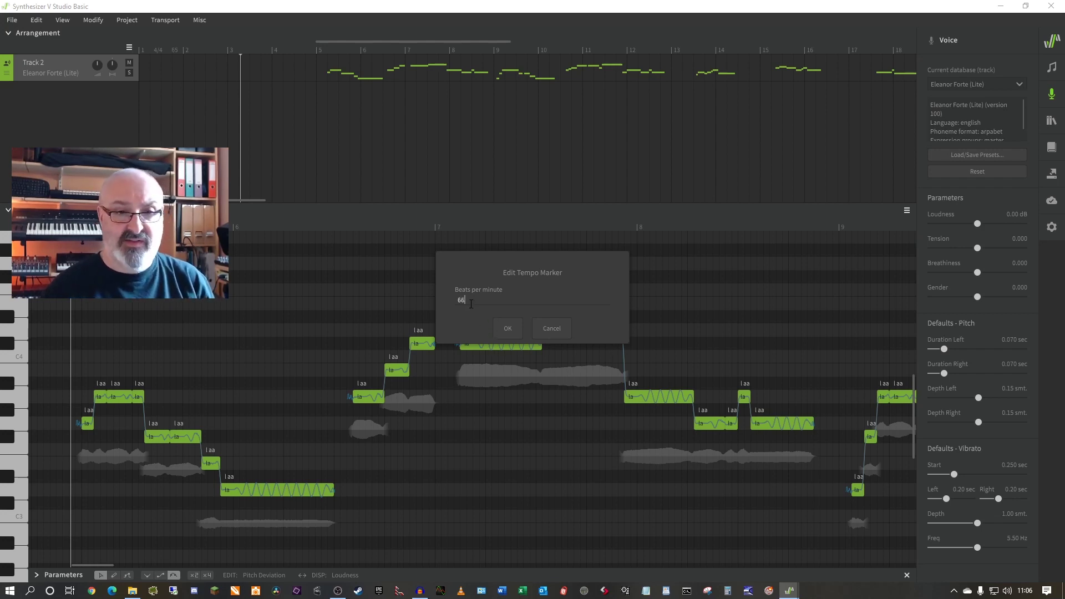
left_click(507, 328)
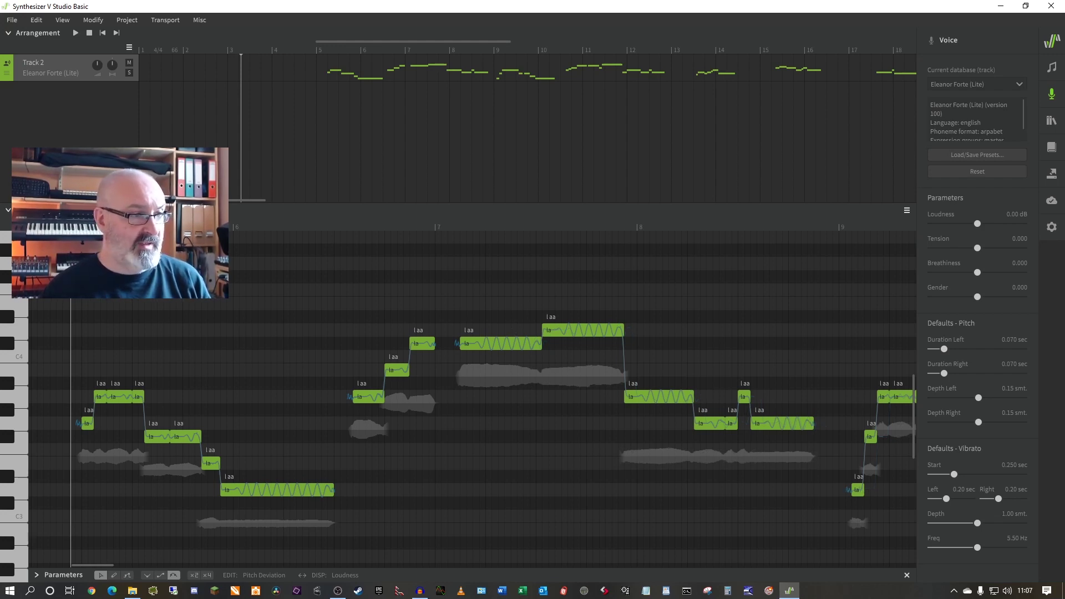
Add the backing audio file as a new track below Track 2 and play both tracks from about bar 4.
left_click_drag(0, 102, 51, 112)
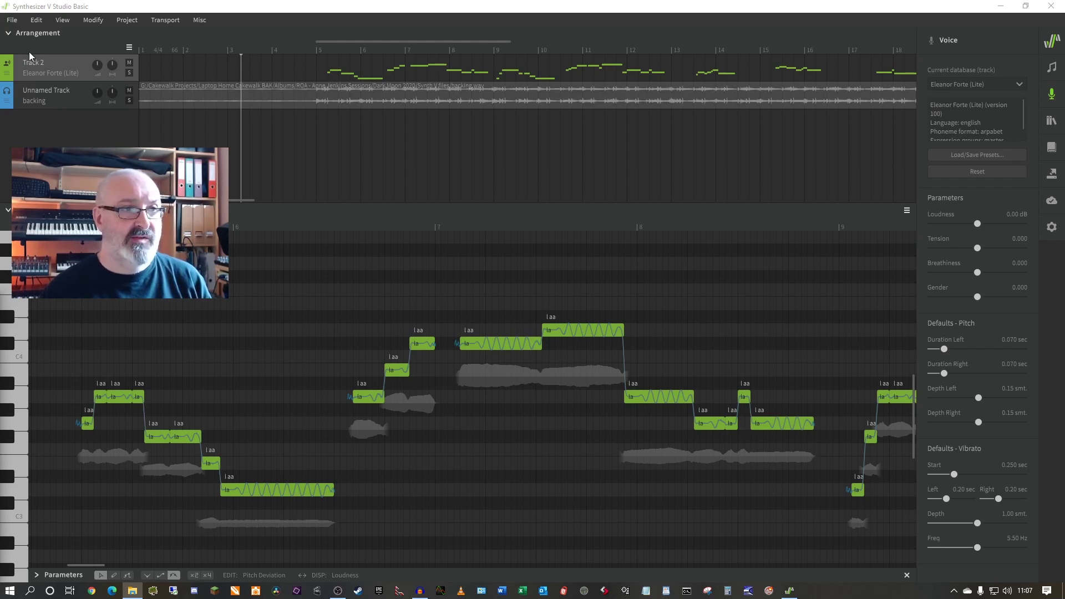
left_click(285, 51)
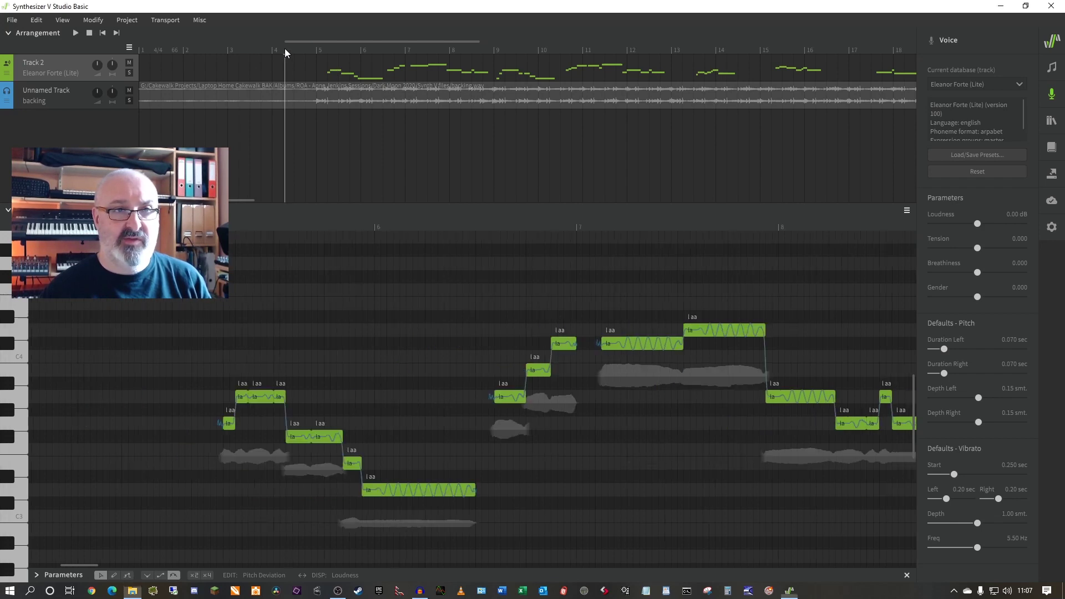
key("space")
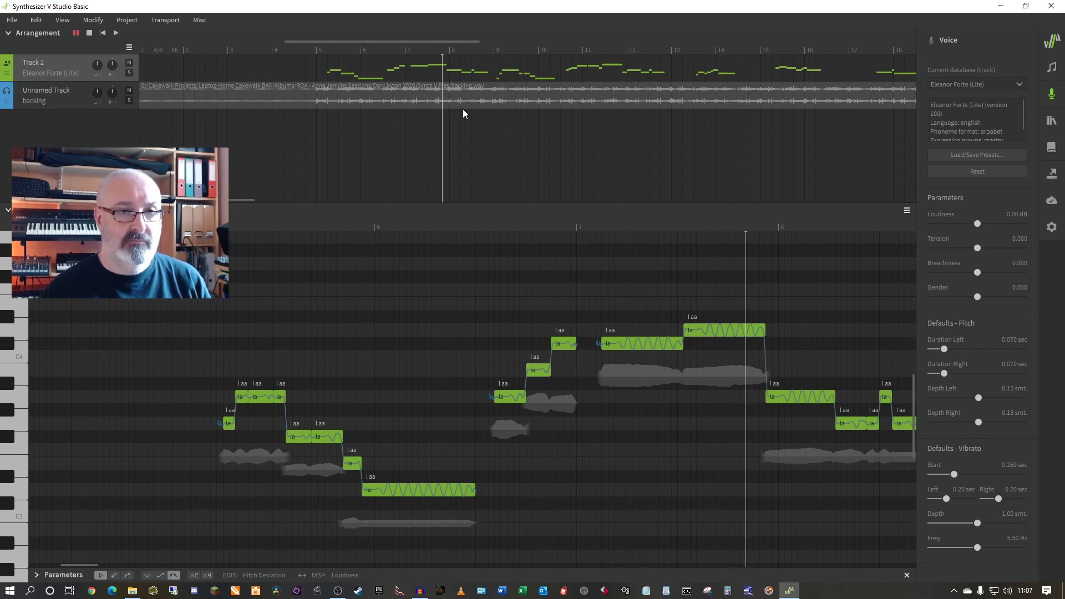
key("space")
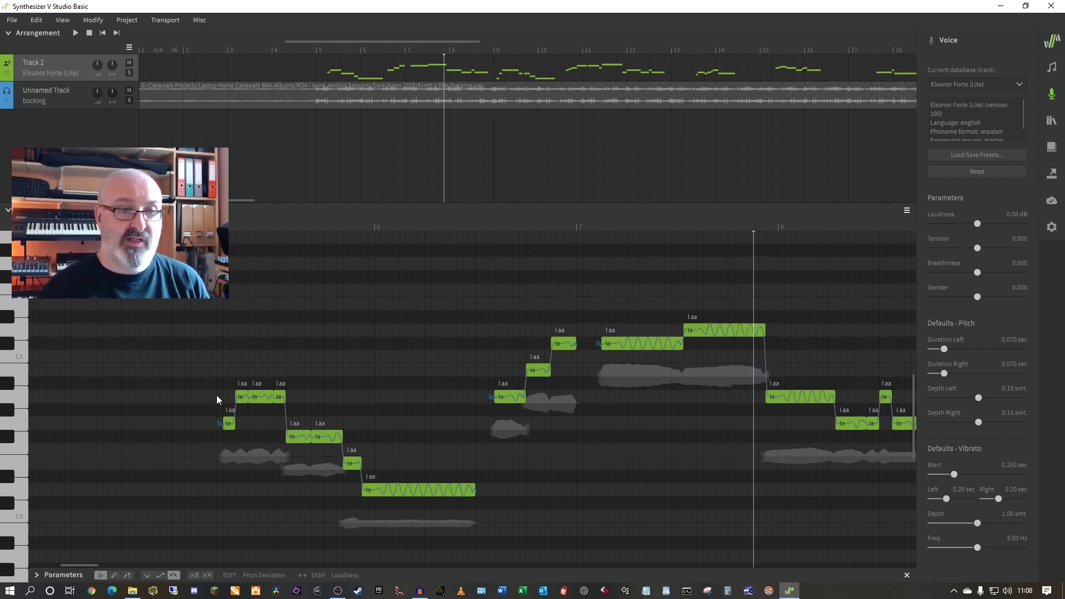
Try raising the first phrase's third note to B3 and shortening its long final note, and play it from bar 5.
left_click(258, 397)
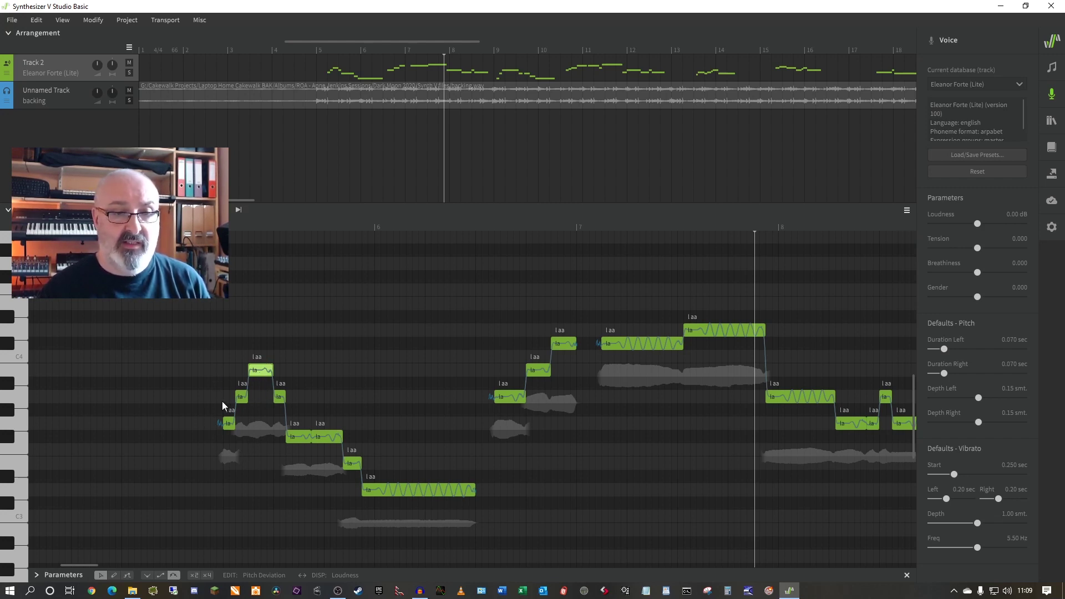
left_click_drag(473, 491, 393, 490)
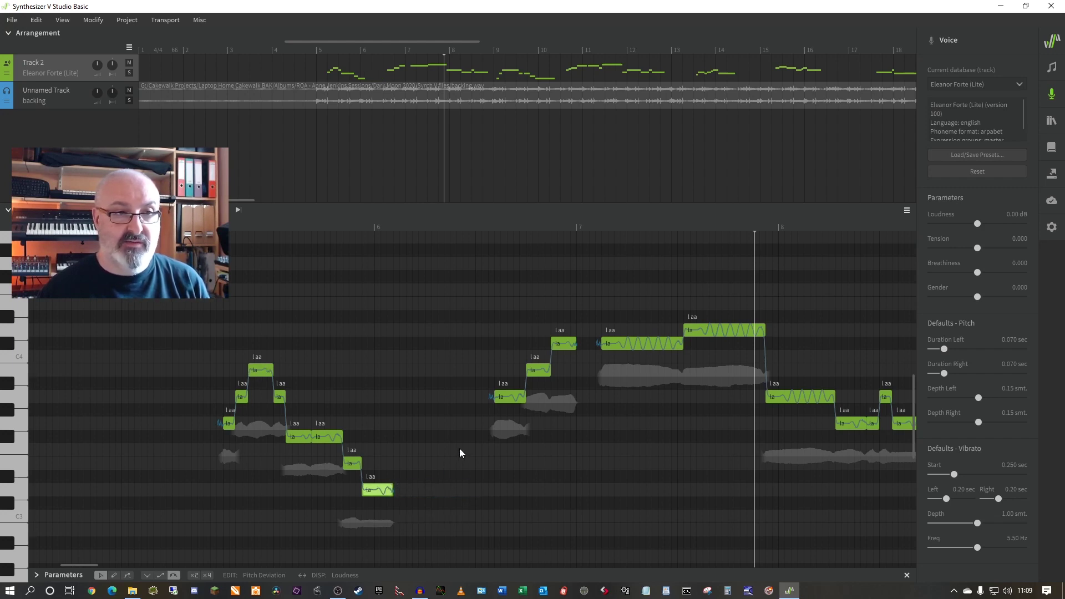
left_click(316, 51)
key("space")
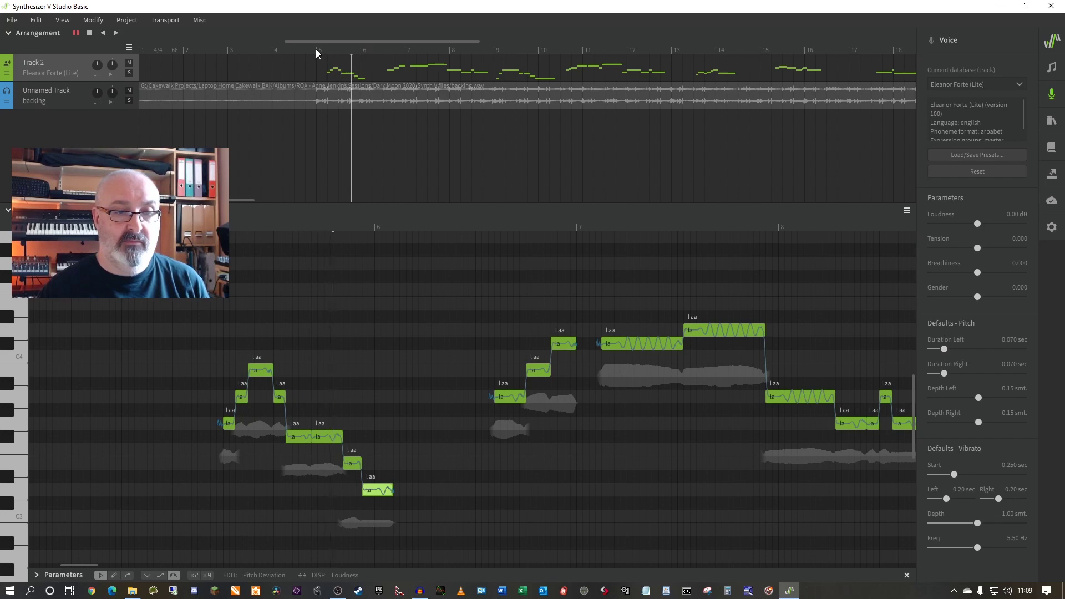
key("space")
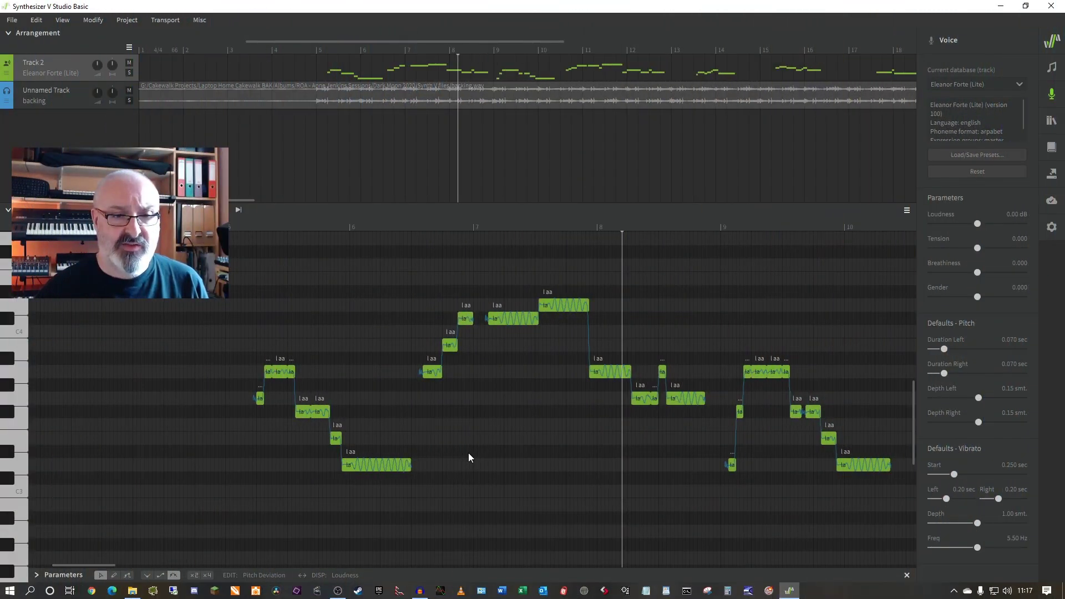
Select all of the vocal track's notes and open lyric insertion for them.
left_click(278, 371)
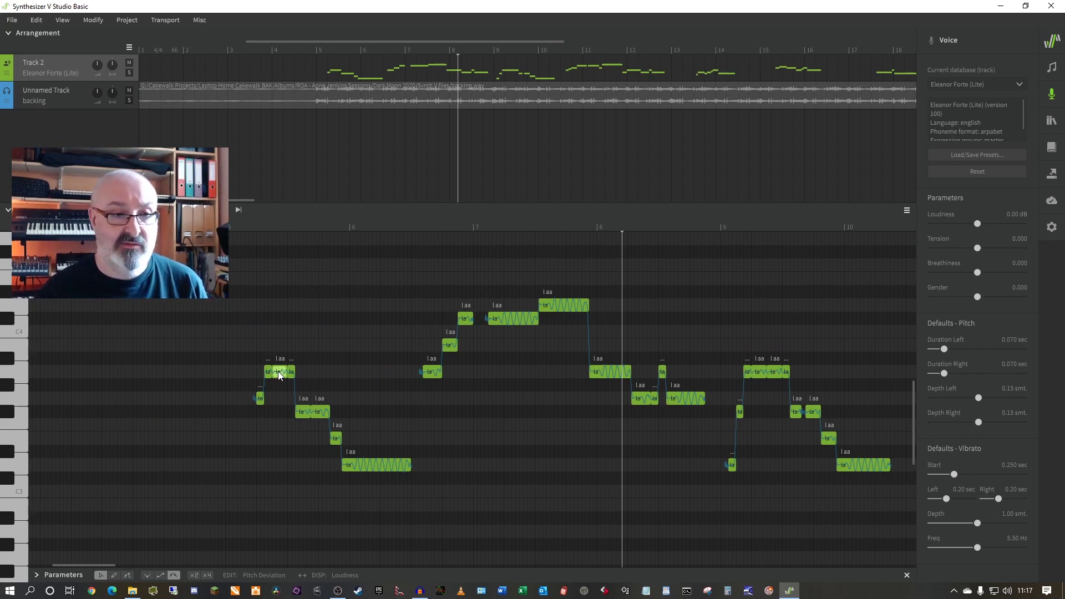
key("ctrl+a")
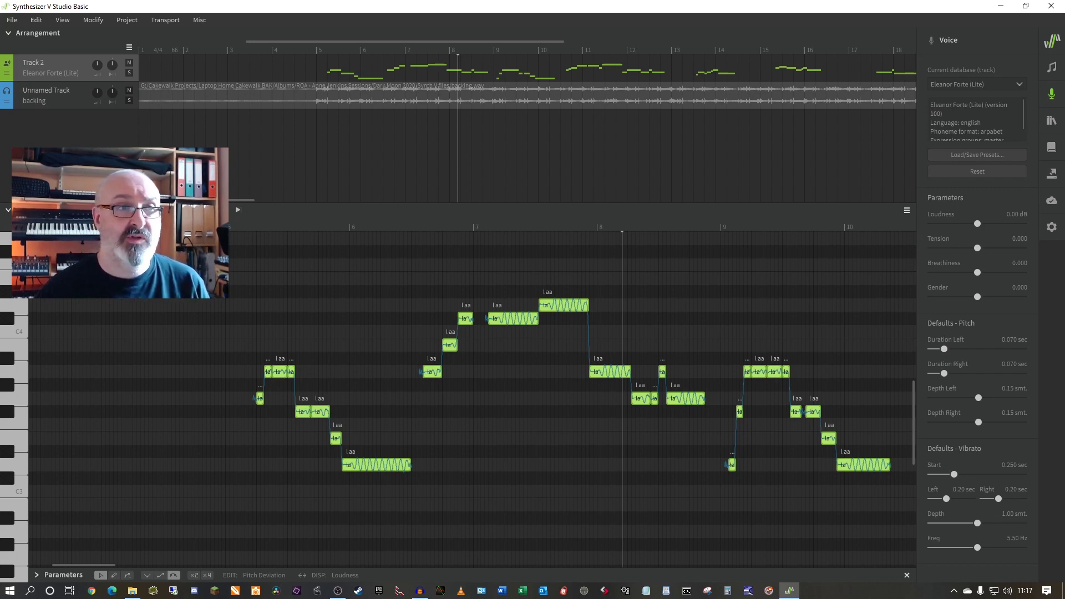
left_click(92, 20)
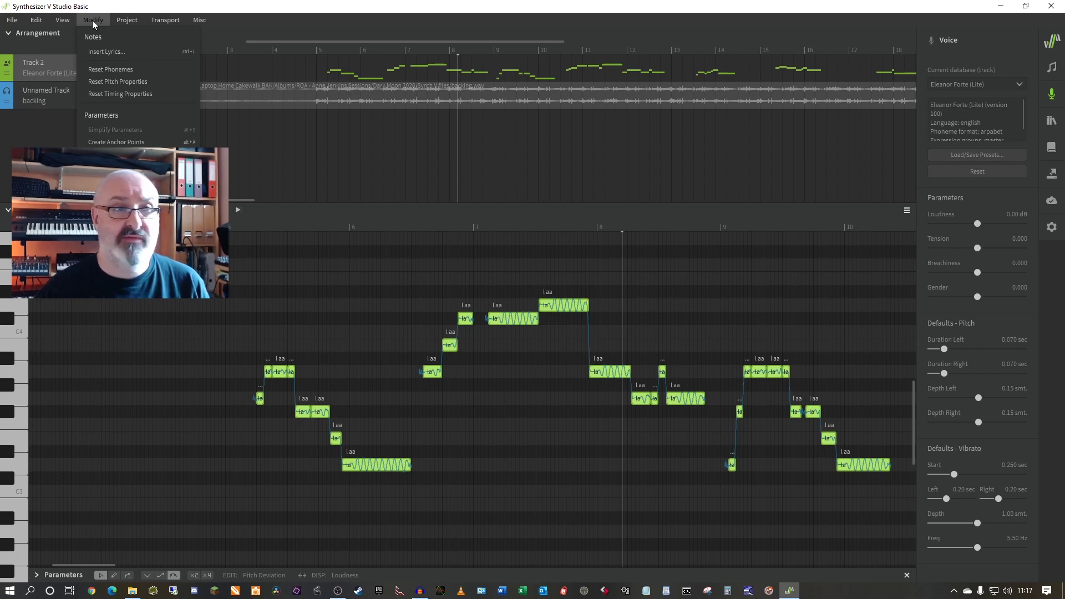
left_click(104, 51)
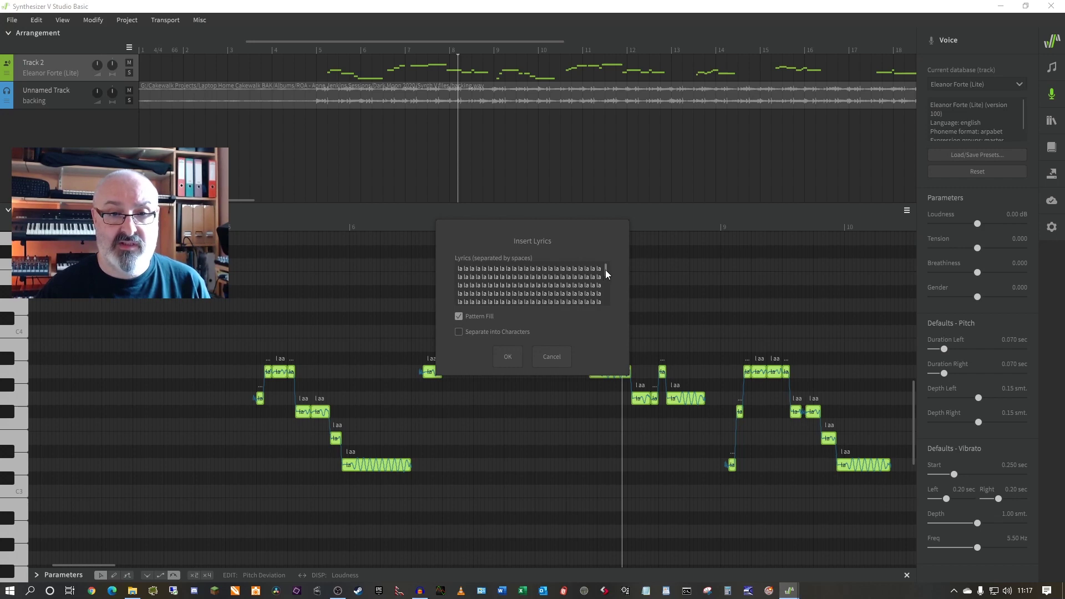
mouse_move(605, 270)
left_mouse_down()
mouse_move(607, 303)
mouse_move(605, 259)
left_mouse_up()
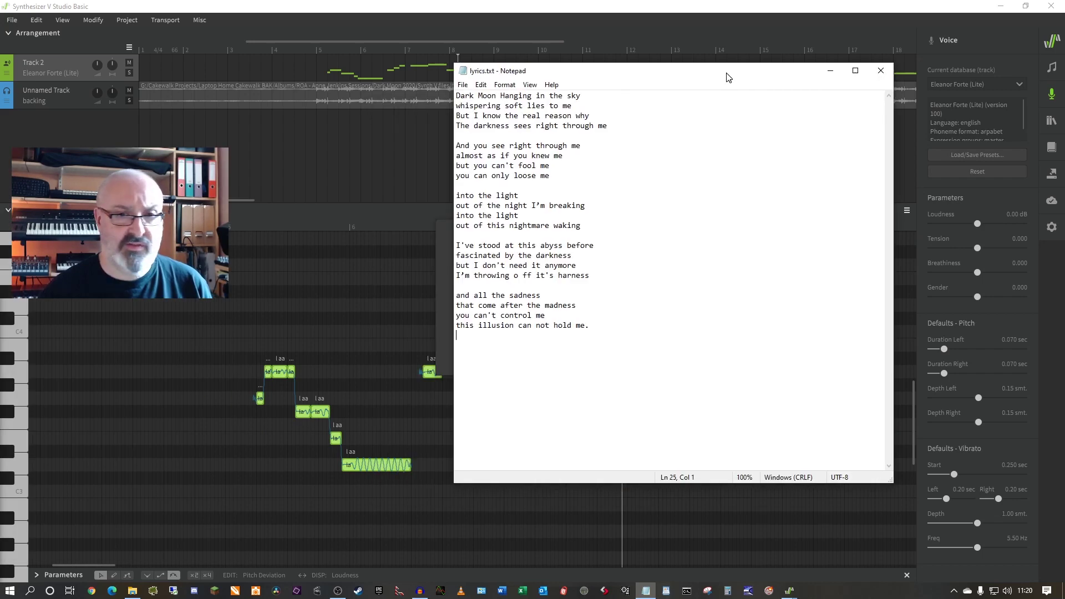
Copy the entire text of lyrics.txt in Notepad and switch back to Synthesizer V Studio.
left_click_drag(727, 78, 804, 111)
left_click(685, 360)
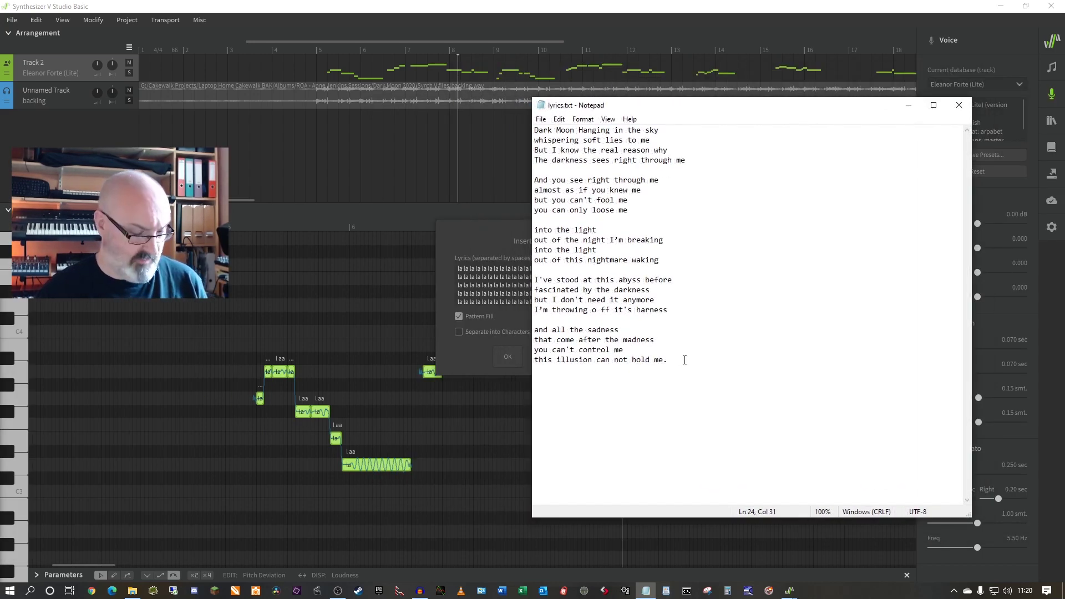
key("ctrl+a")
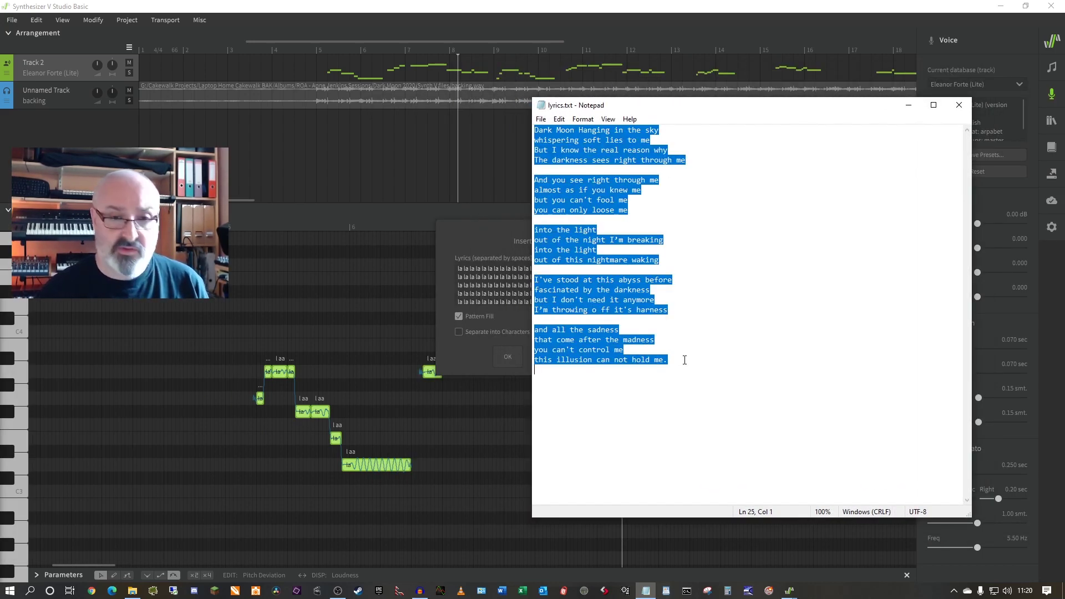
left_click_drag(761, 98, 183, 119)
key("alt+Tab")
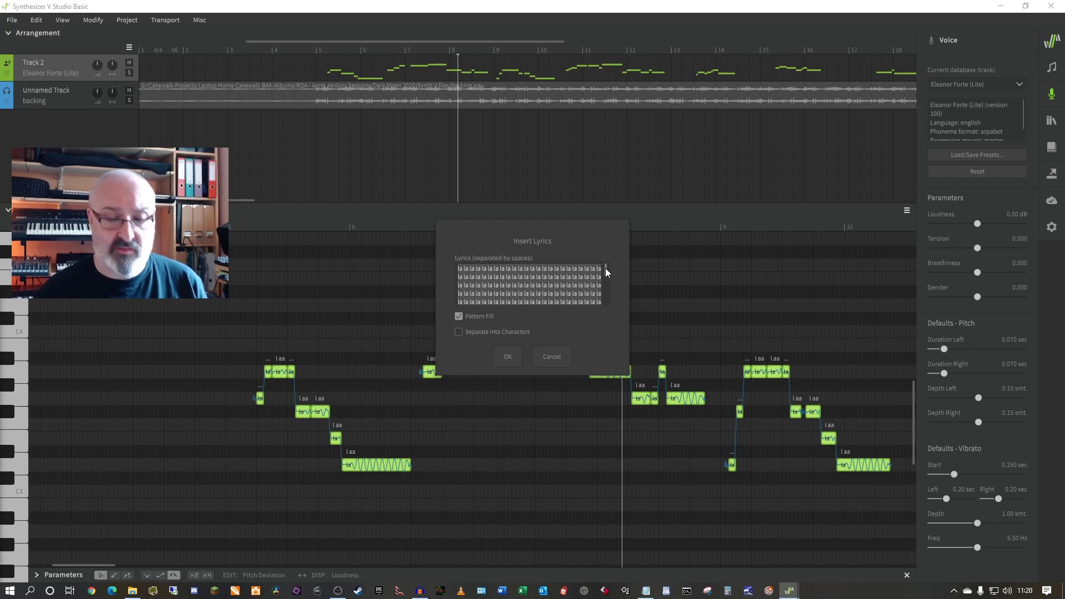
Replace the "la" placeholder lyrics with the copied song lyrics, apply them to the notes, and play from bar 5.
type("and all the sadness that come after the madness you can't control me this illusion can not hold me.")
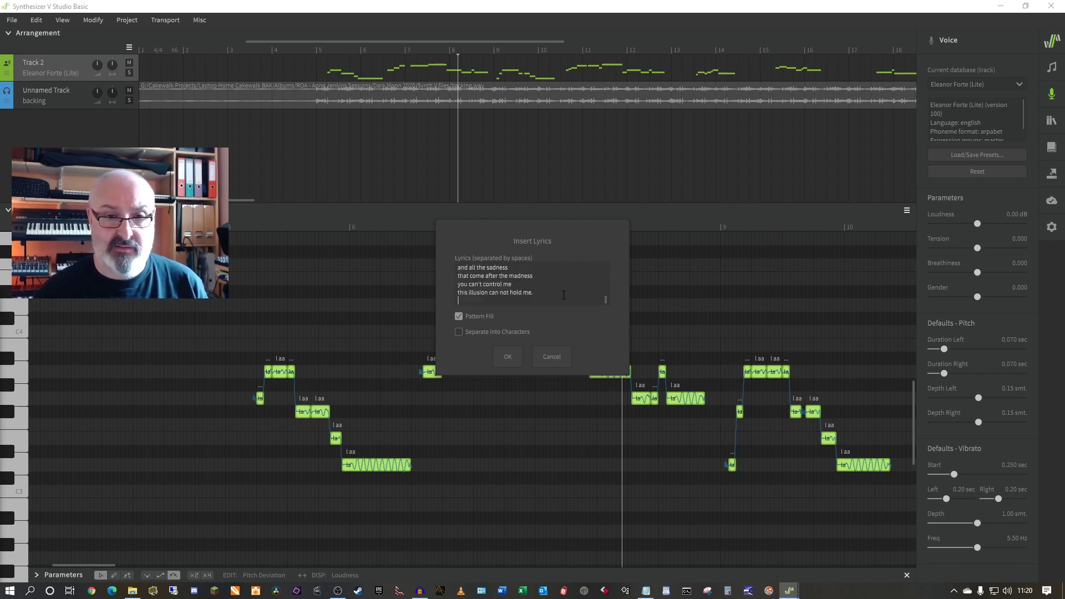
key("Return")
left_click(230, 226)
key("space")
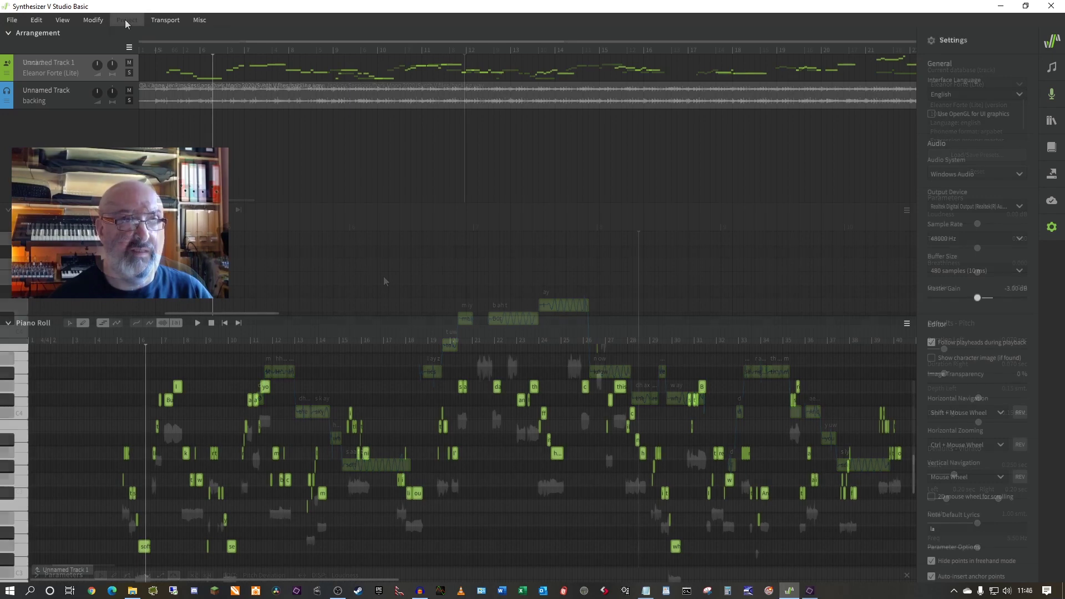
Insert five hyphens separated by spaces after "Dark" in the notes' lyrics and apply the change.
left_click(126, 20)
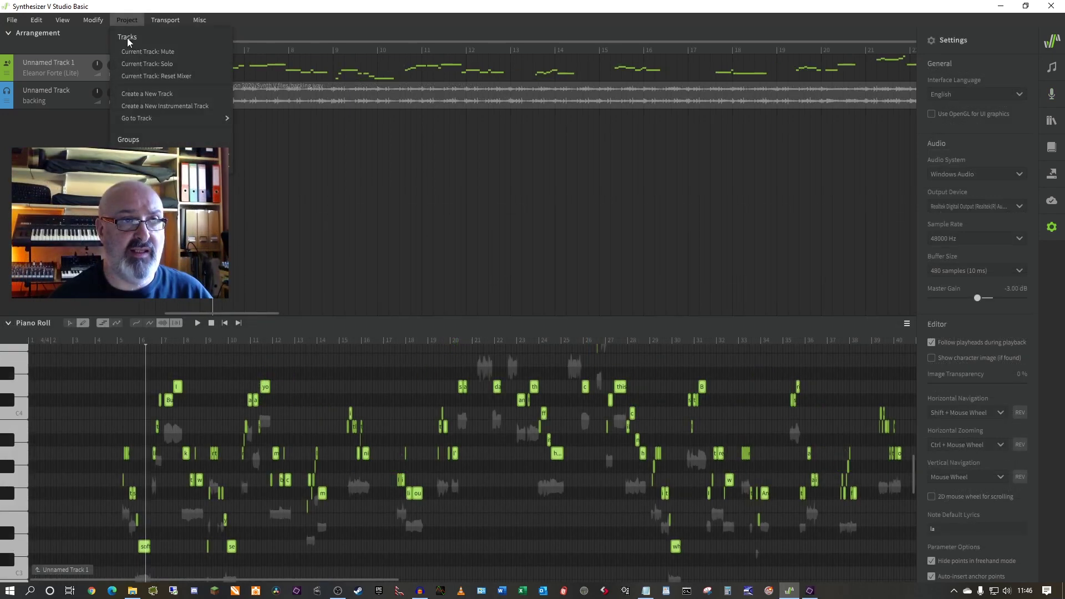
mouse_move(92, 23)
left_click(106, 52)
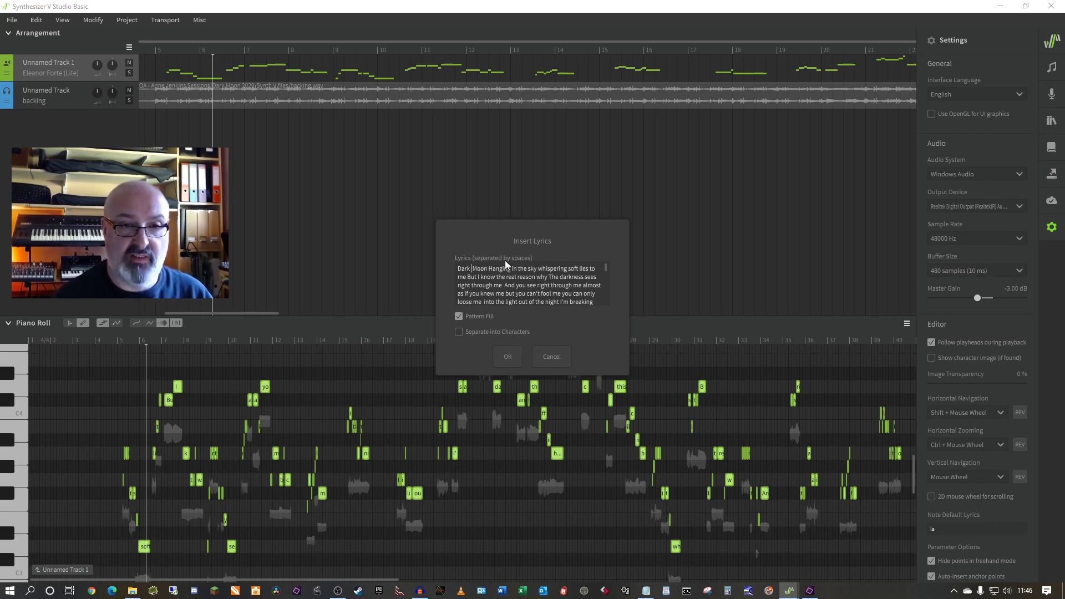
type("- - - - -")
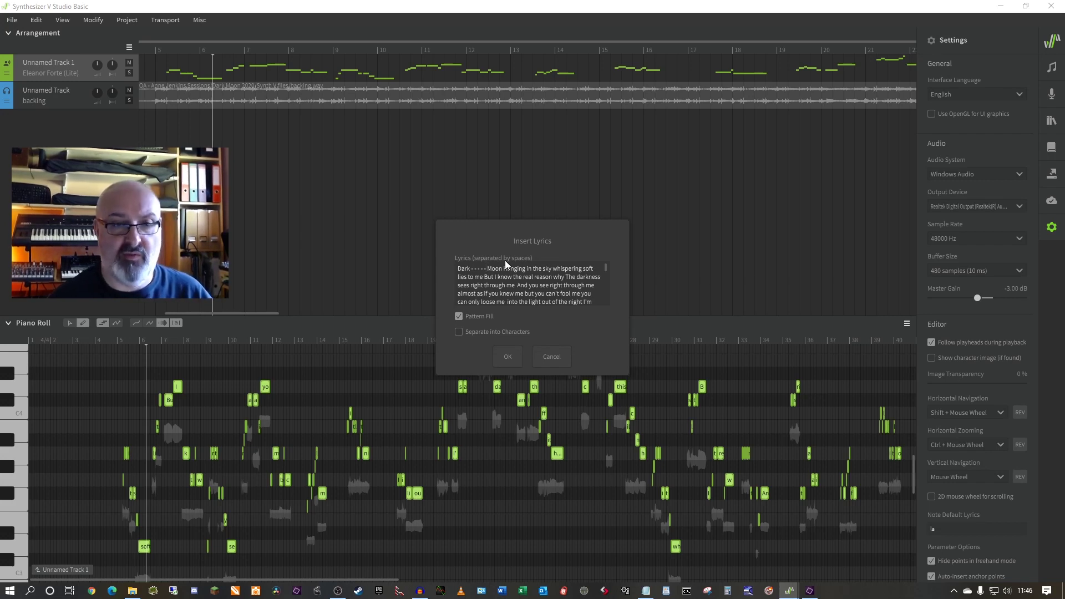
left_click(506, 357)
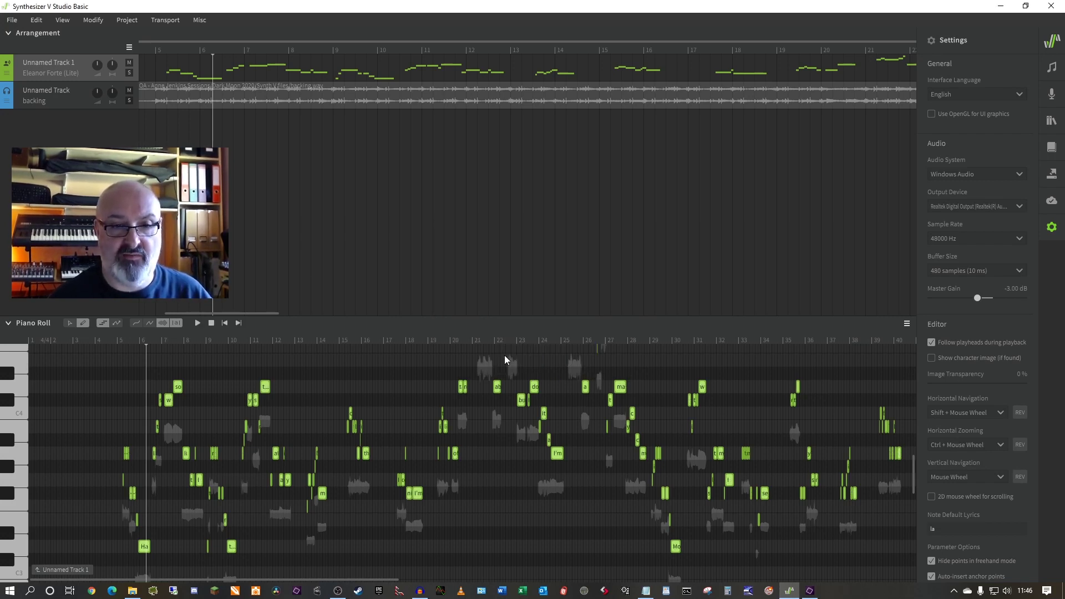
Play the vocal track with its lyrics and backing from bar 5 to hear how the words fit the notes.
left_click(122, 341)
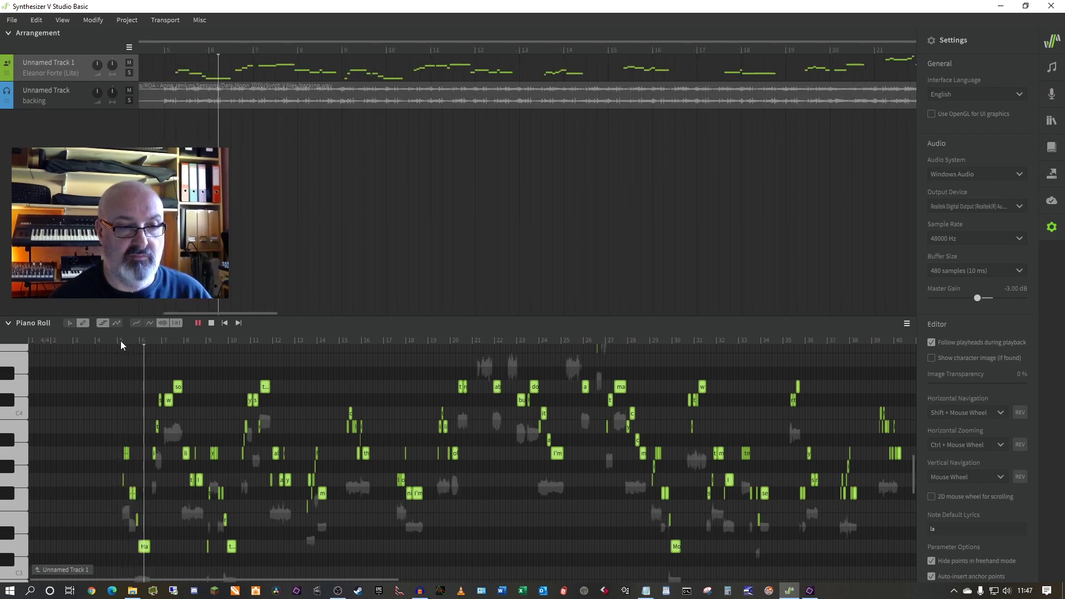
key("space")
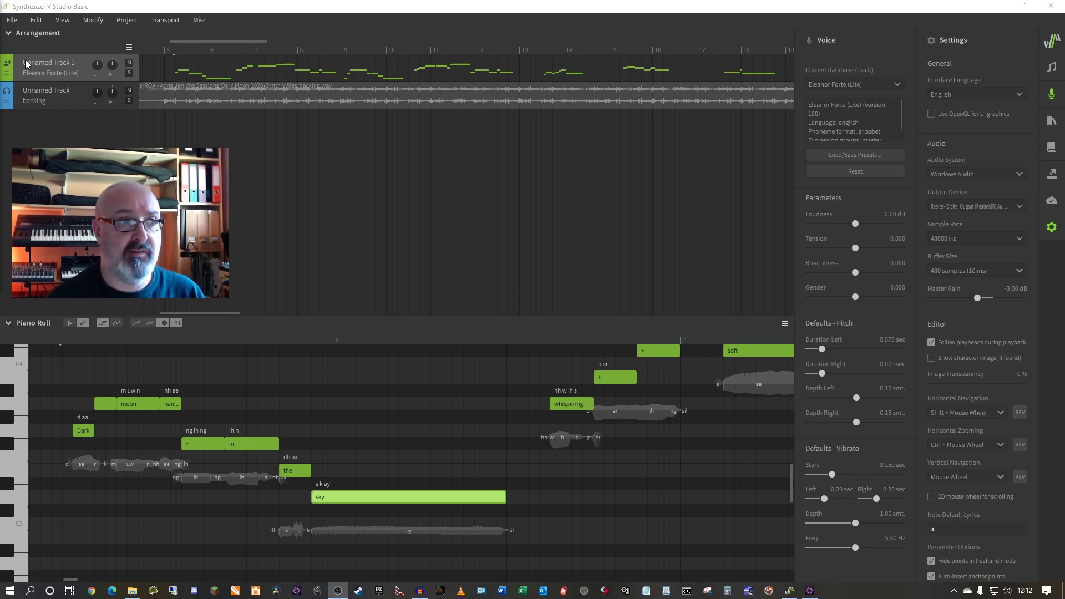
key("space")
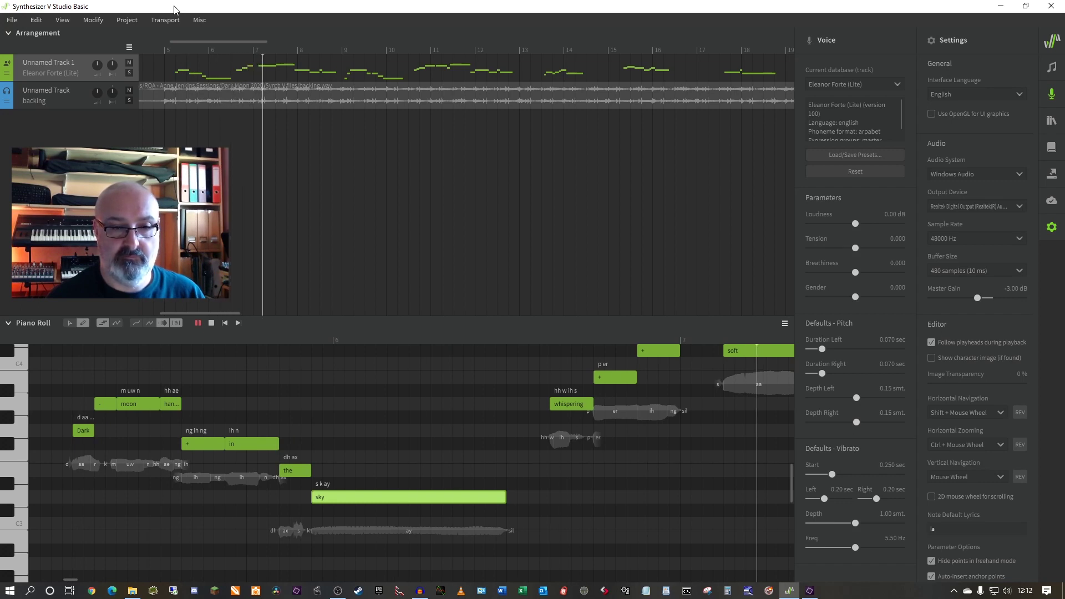
key("space")
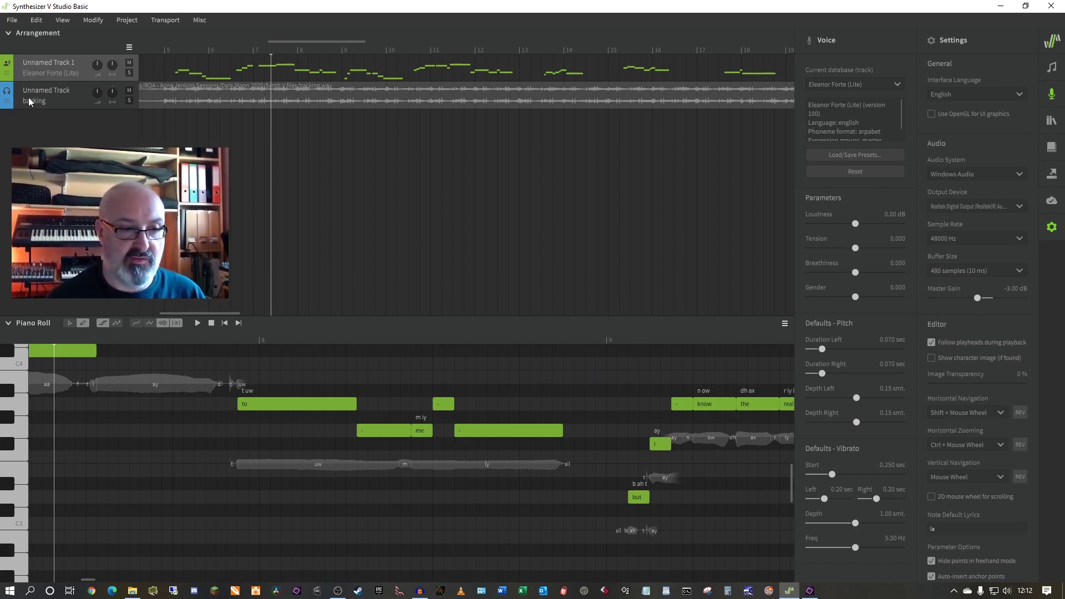
Shorten the "sky" note to about three quarters of a beat and add an E3 note and a D3 note directly after it.
left_click_drag(87, 580, 70, 590)
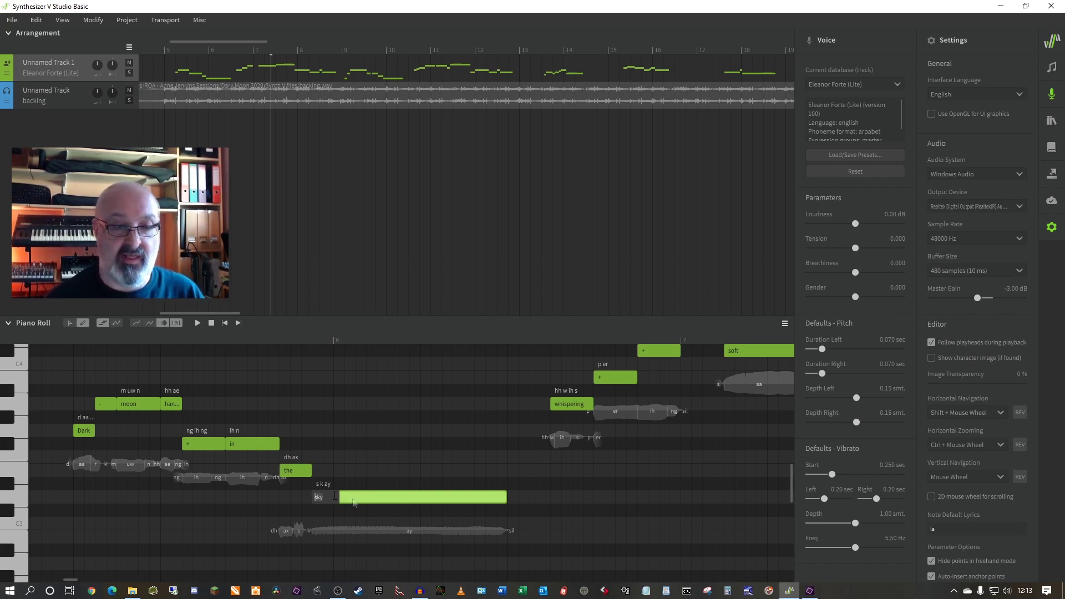
key("Return")
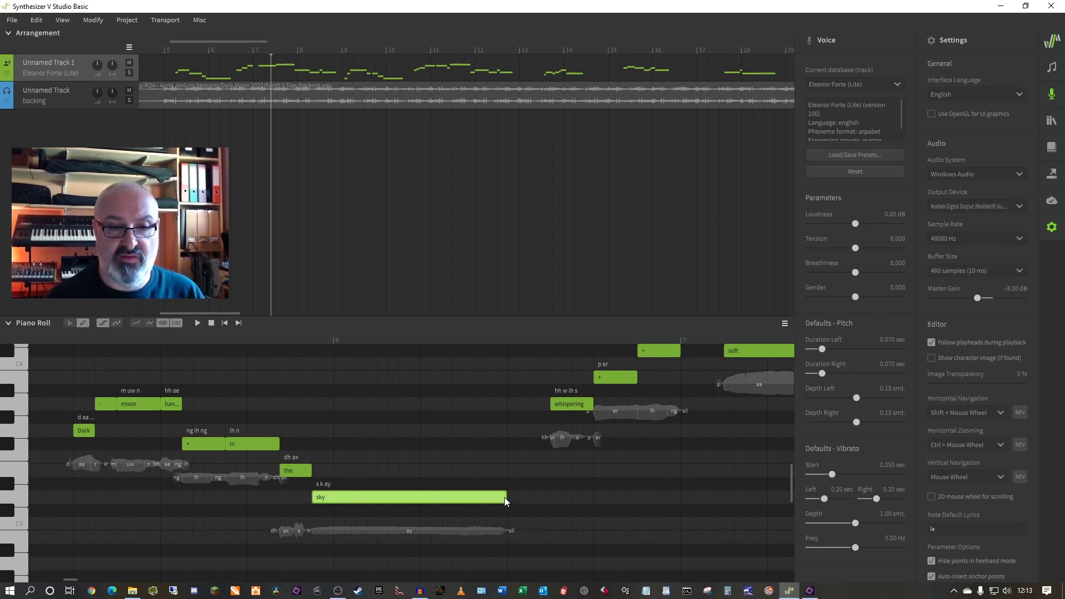
left_click_drag(507, 497, 399, 498)
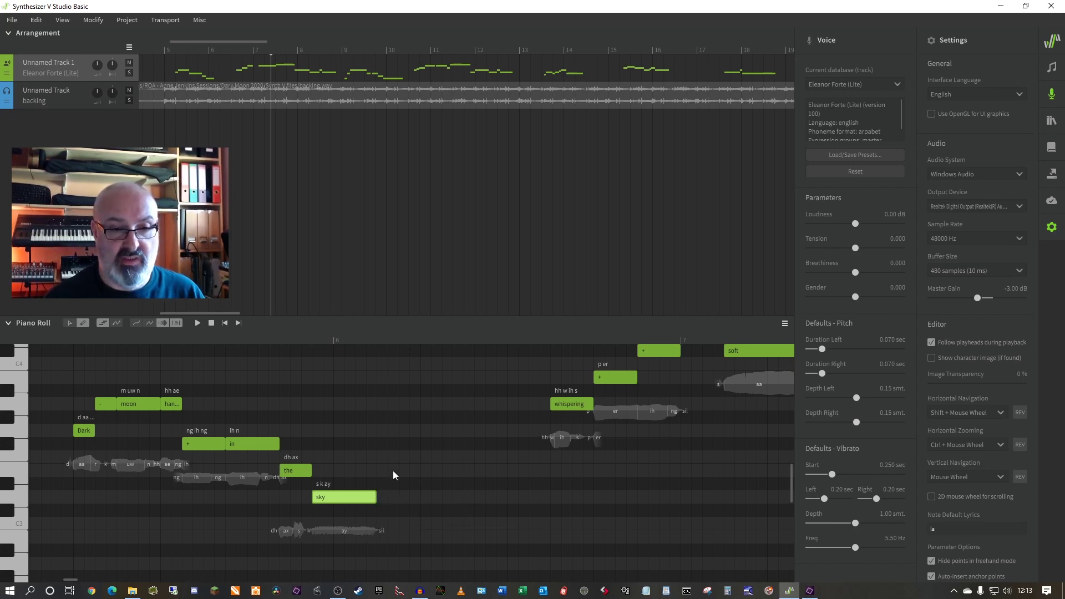
mouse_move(378, 470)
left_mouse_down()
mouse_move(417, 469)
mouse_move(421, 495)
mouse_move(504, 501)
left_mouse_up()
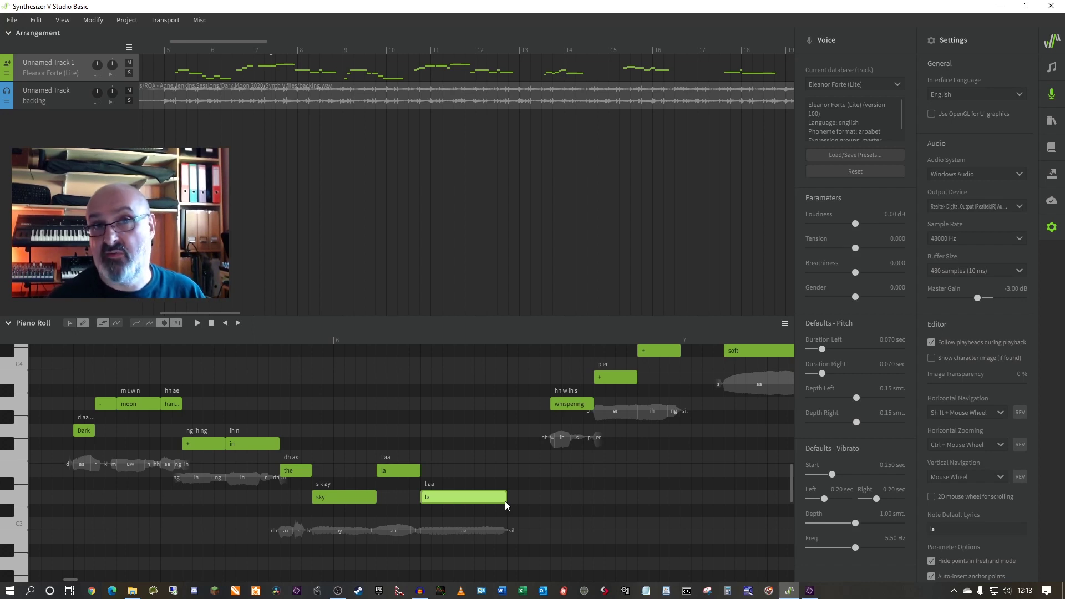
Set the lyric of both added notes after "sky" to "-" and play the phrase from just before bar 6.
left_click(397, 471)
double_click(398, 471)
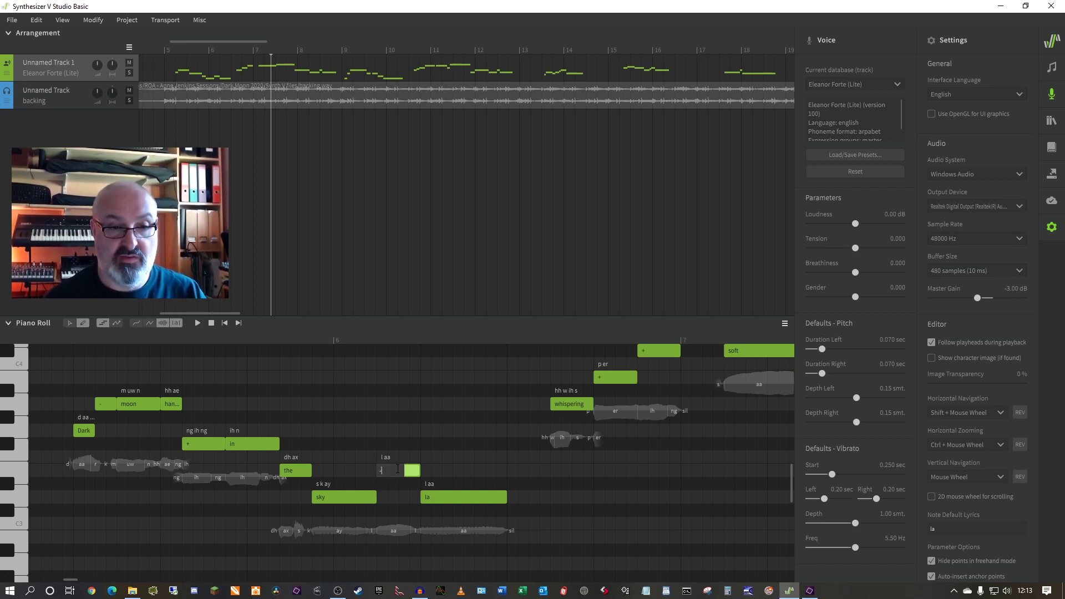
type("-")
double_click(441, 497)
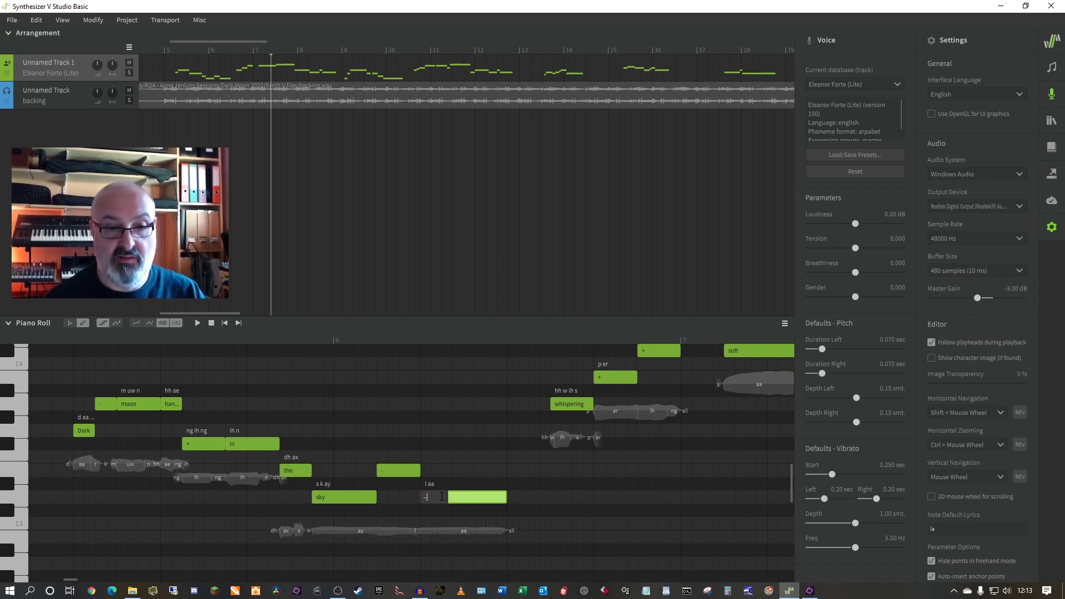
type("-")
key("Return")
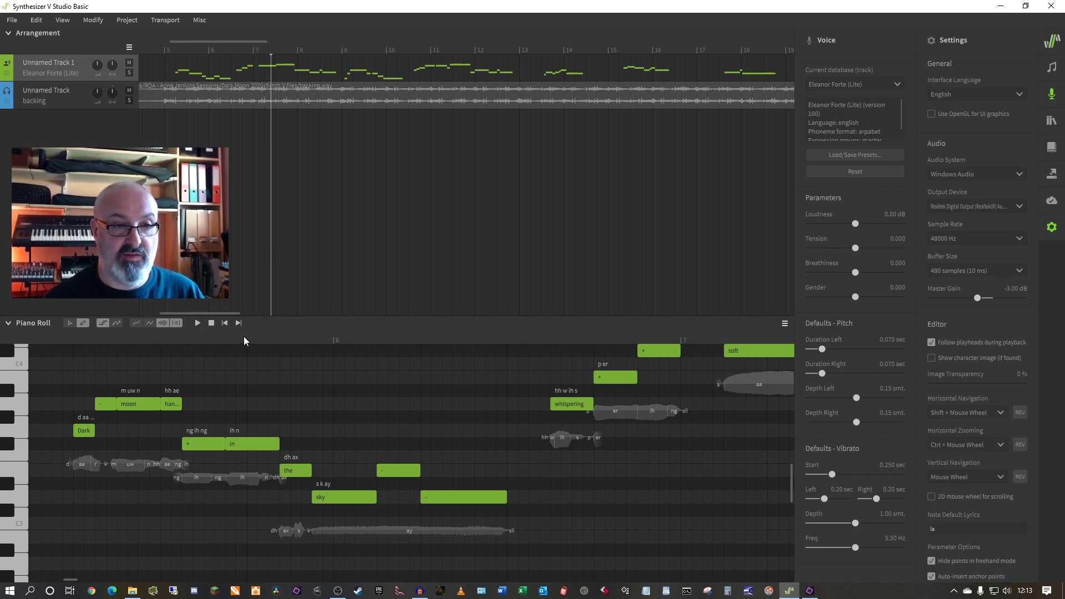
key("space")
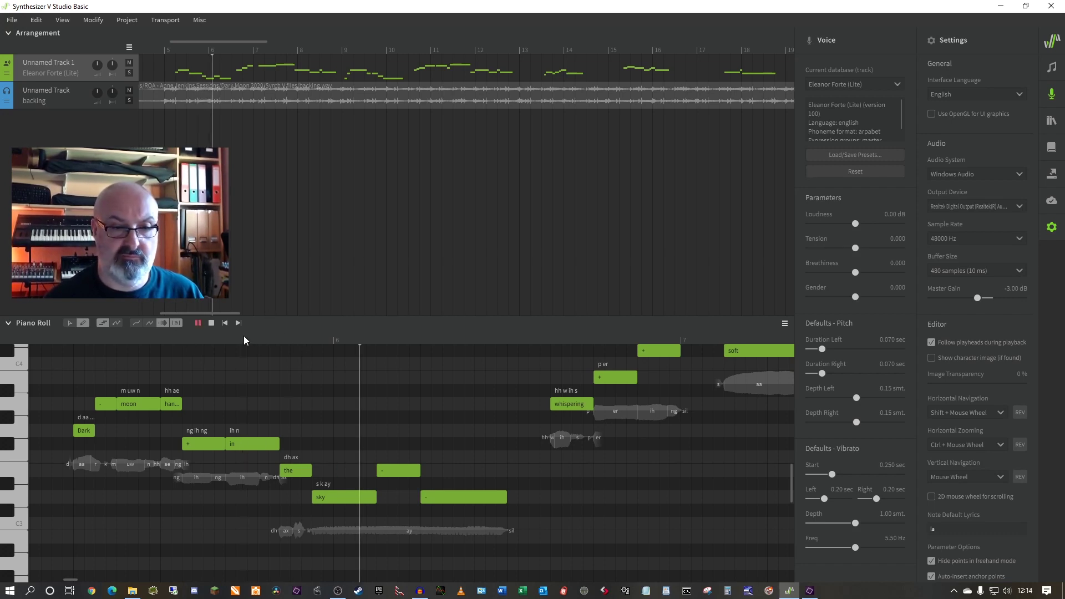
key("space")
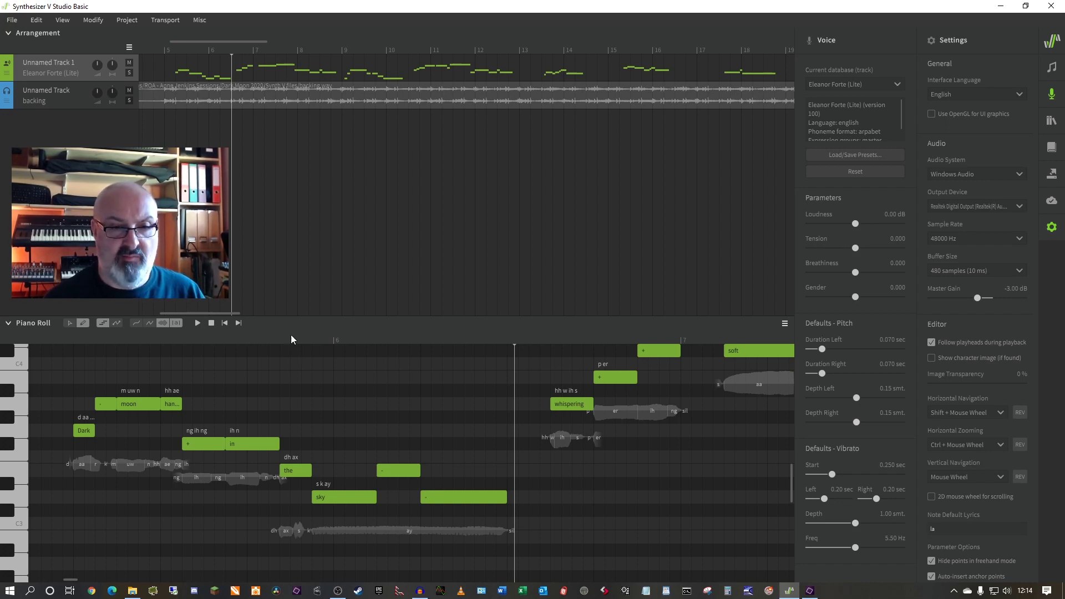
Change the "sky" lyric to "skylark" and set the lyric of the phrase's final D3 note to "+".
double_click(327, 497)
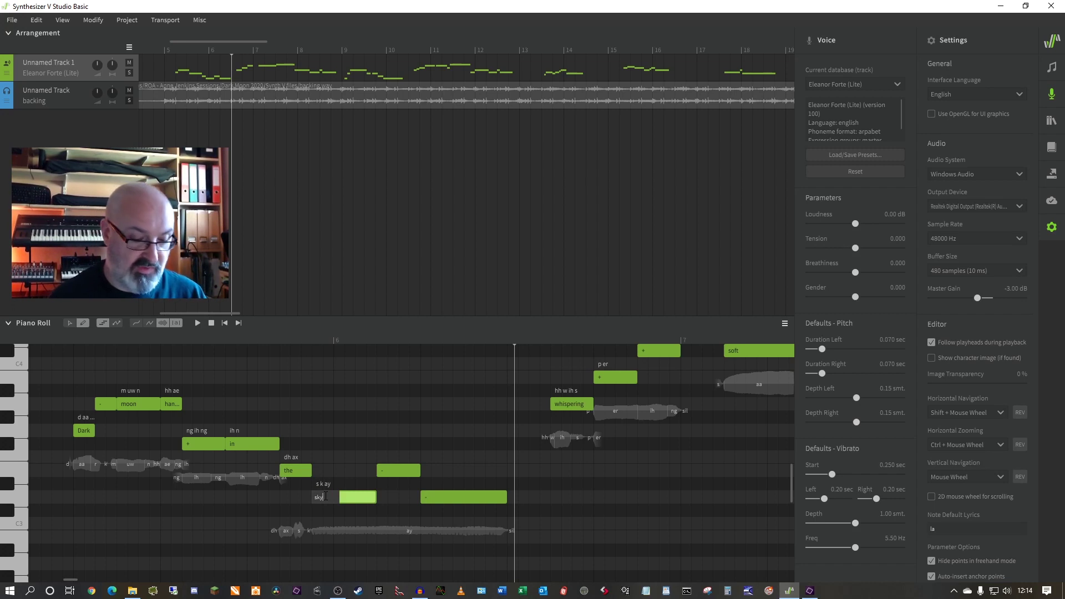
type("lark")
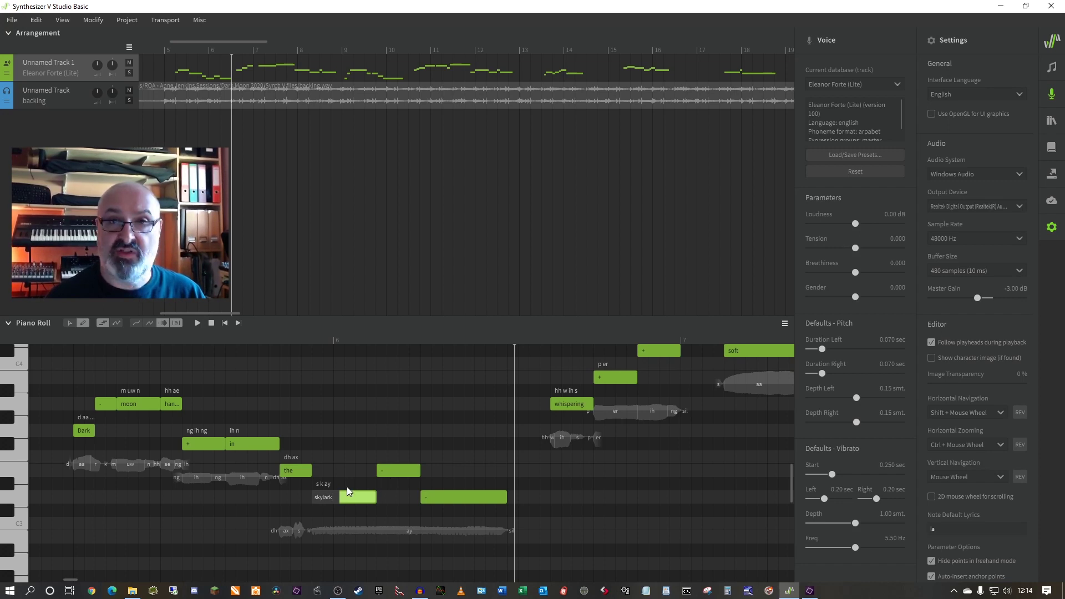
left_click(394, 467)
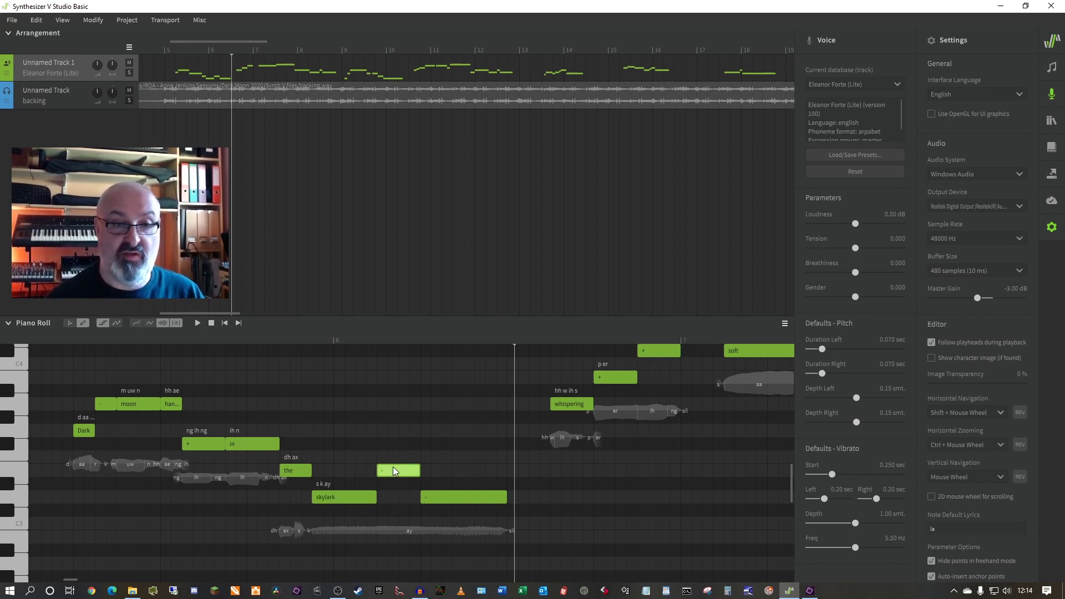
double_click(431, 497)
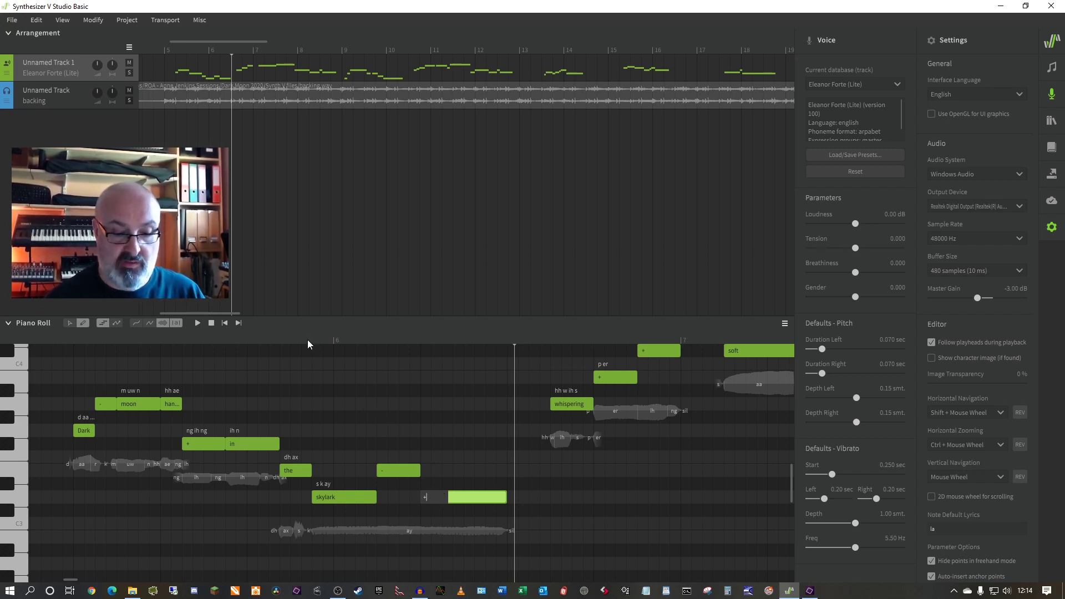
type("+")
key("Return")
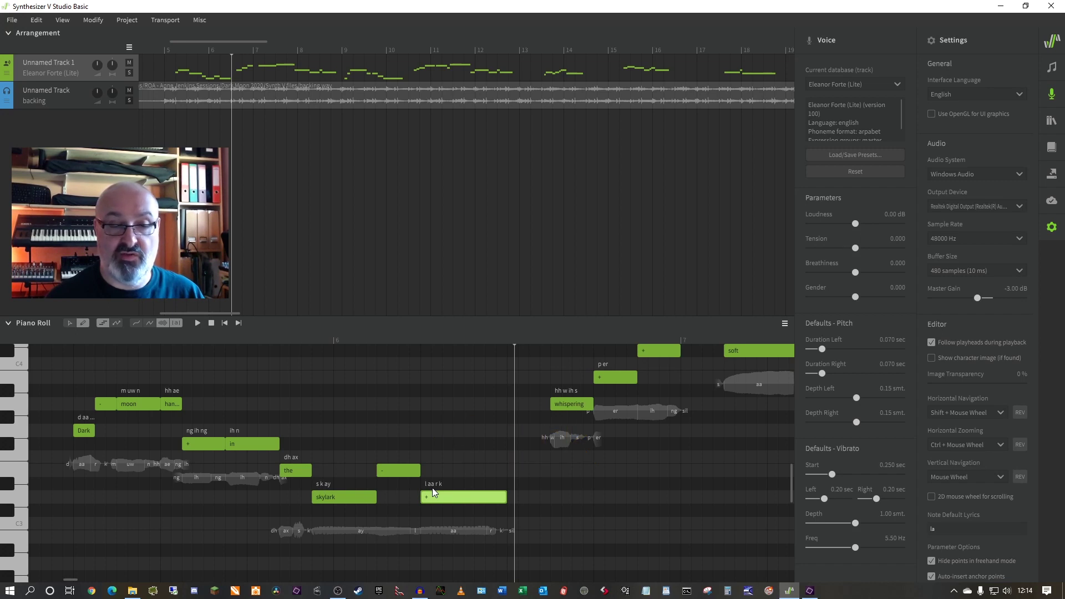
Play the "skylark" phrase from shortly before bar 6 until it ends.
left_click(299, 340)
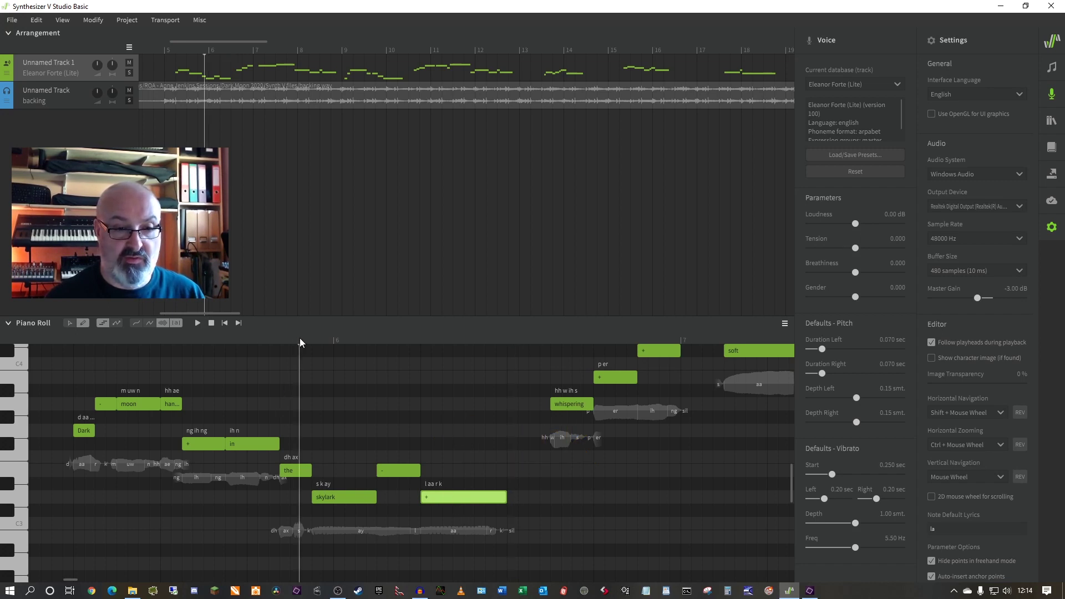
left_click(248, 336)
key("space")
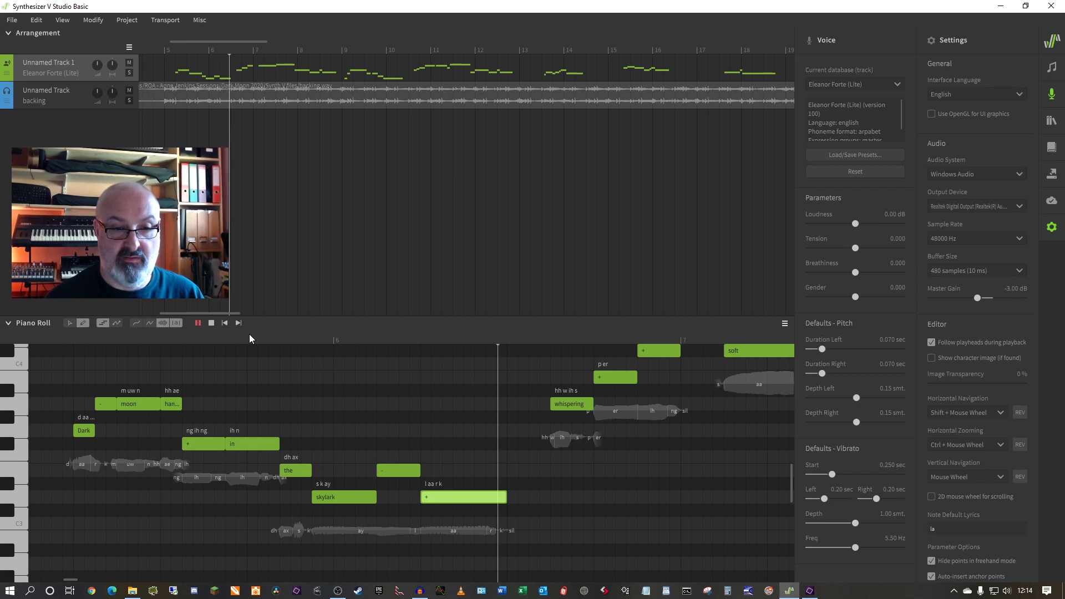
key("space")
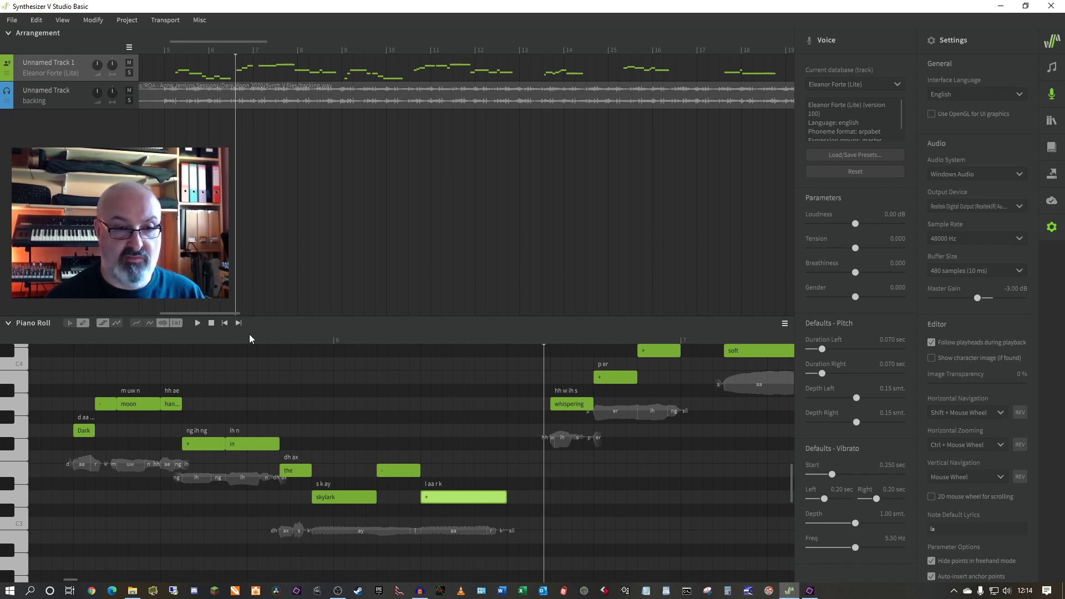
Change the phonemes of the "skylark" note to "s k ey" and play the phrase from shortly before bar 6.
left_click(321, 482)
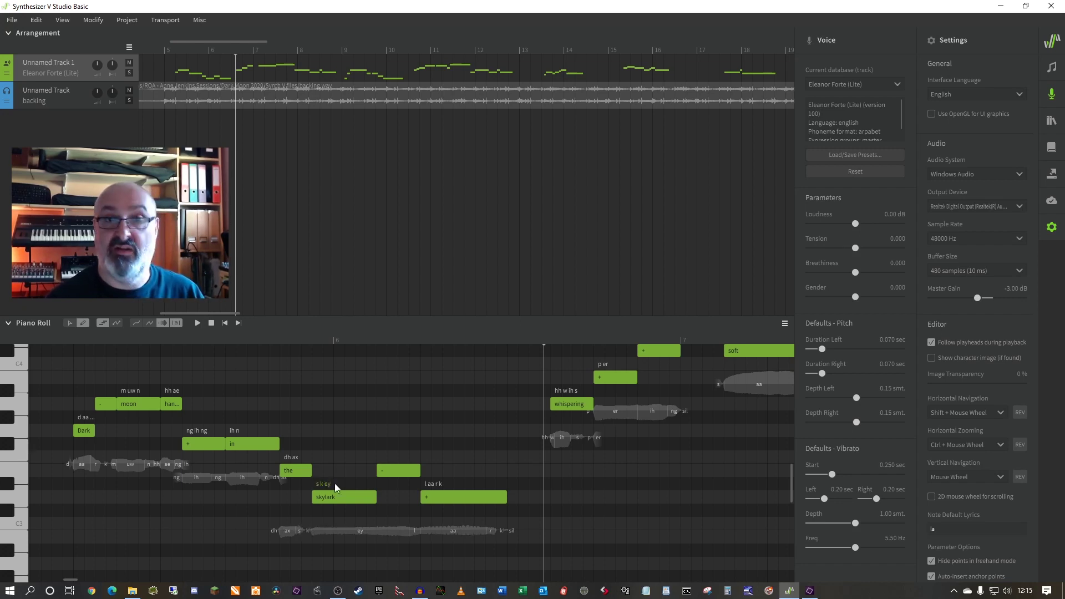
left_click(300, 338)
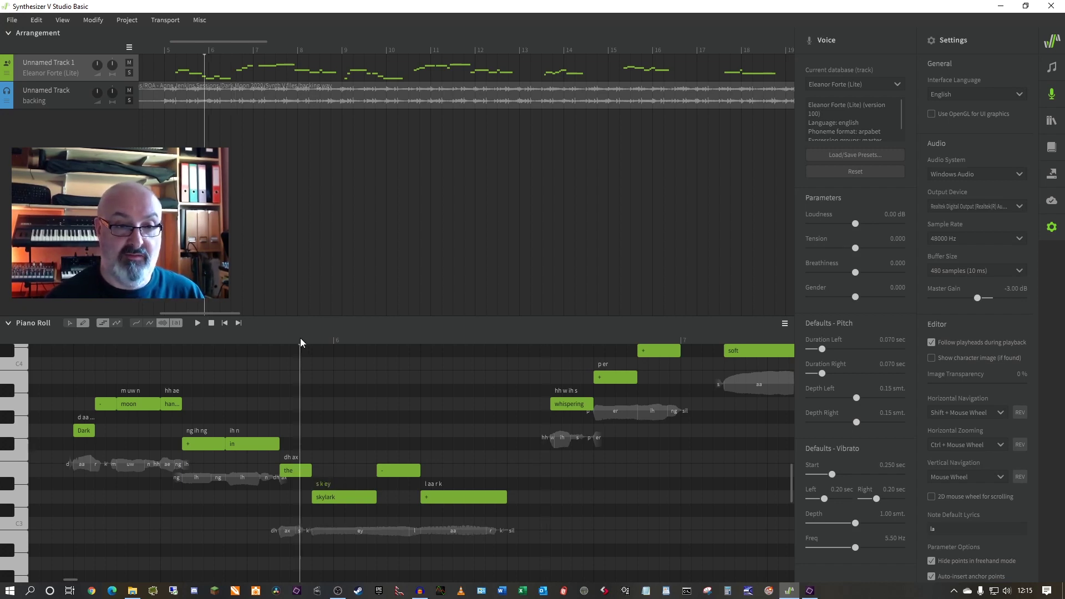
key("space")
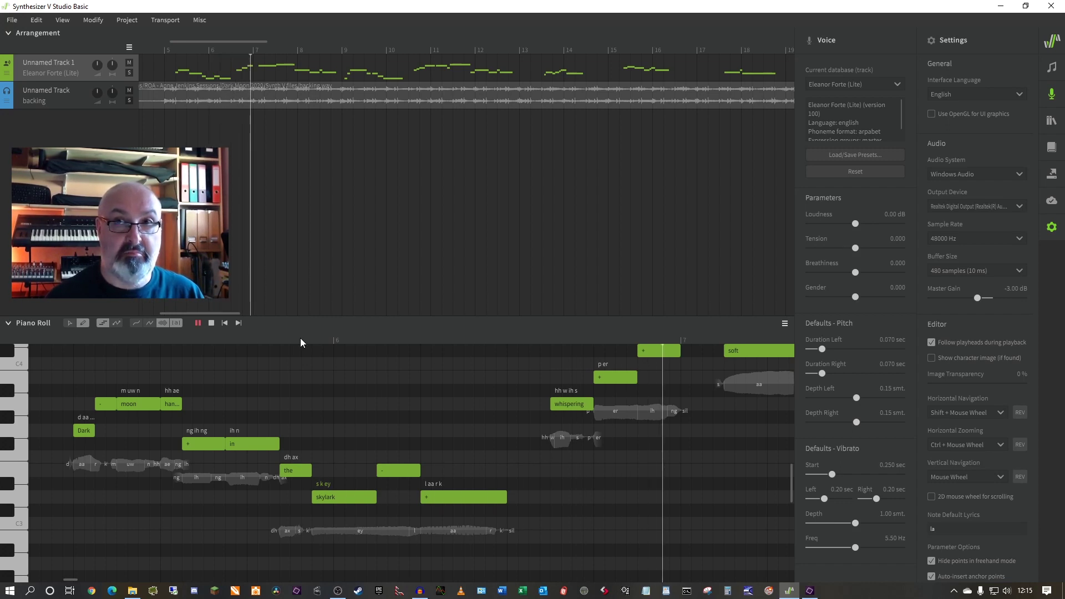
key("space")
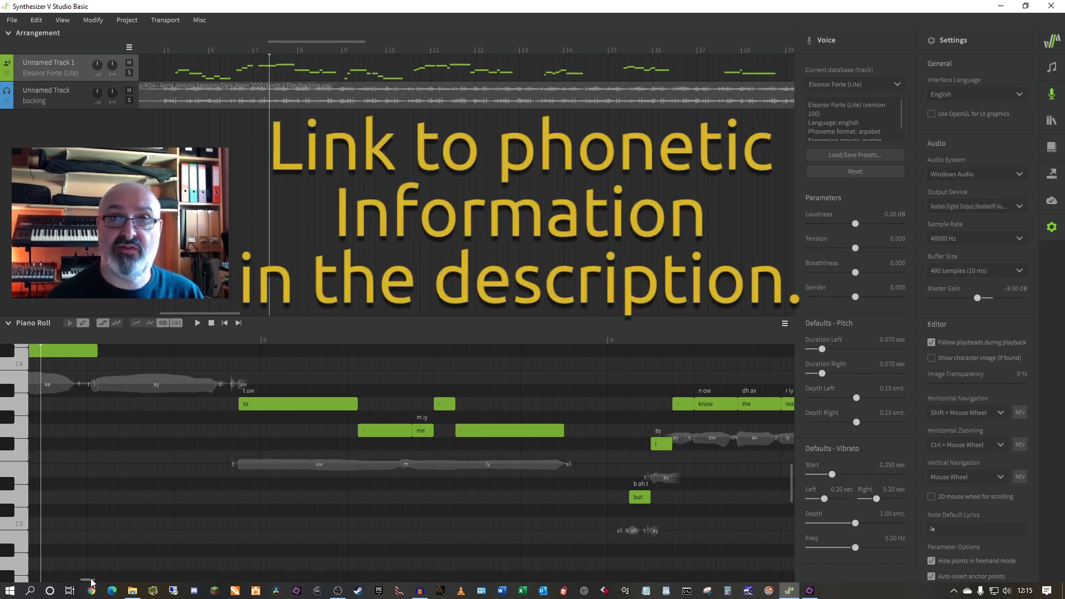
Set the phonemes of the "skylark" note to "s k ay" and play the phrase from just before bar 6.
left_click_drag(91, 581, 75, 587)
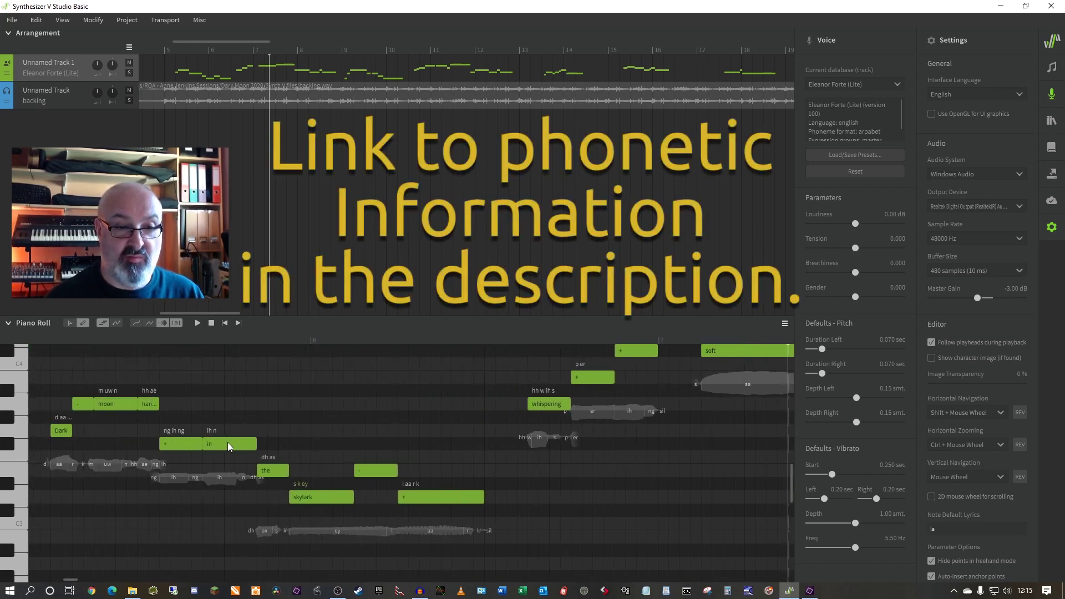
double_click(301, 485)
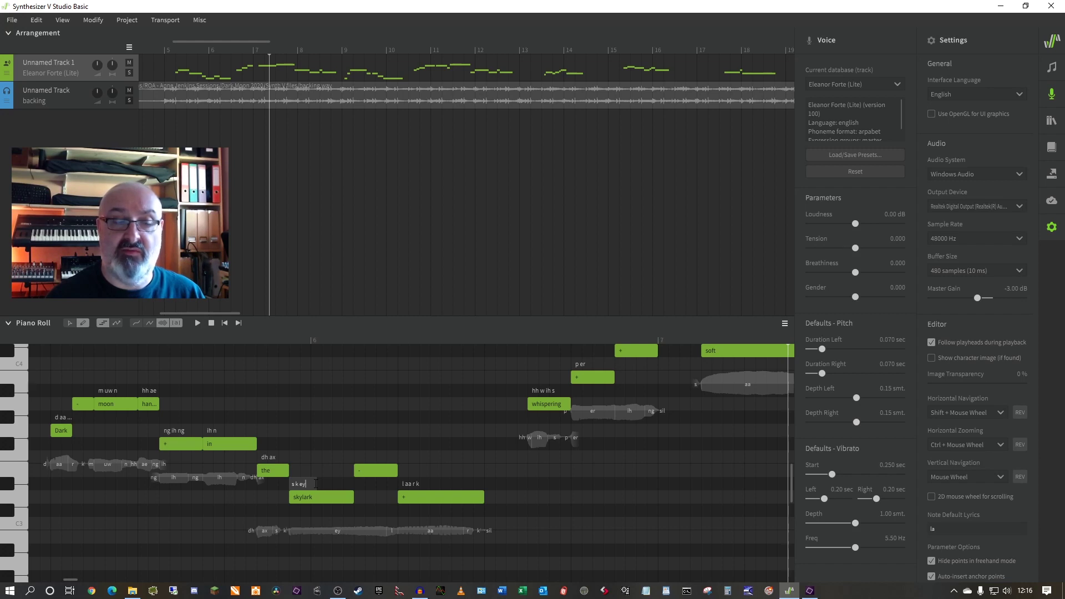
key("BackSpace")
key("BackSpace")
key("BackSpace")
key("BackSpace")
key("BackSpace")
key("BackSpace")
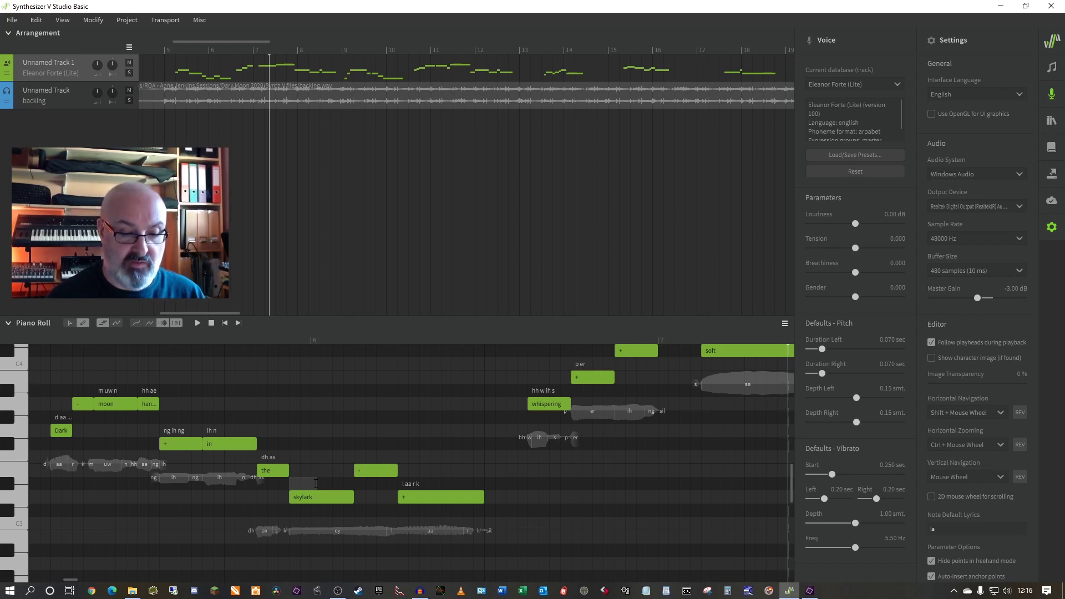
type("s k ay")
key("Return")
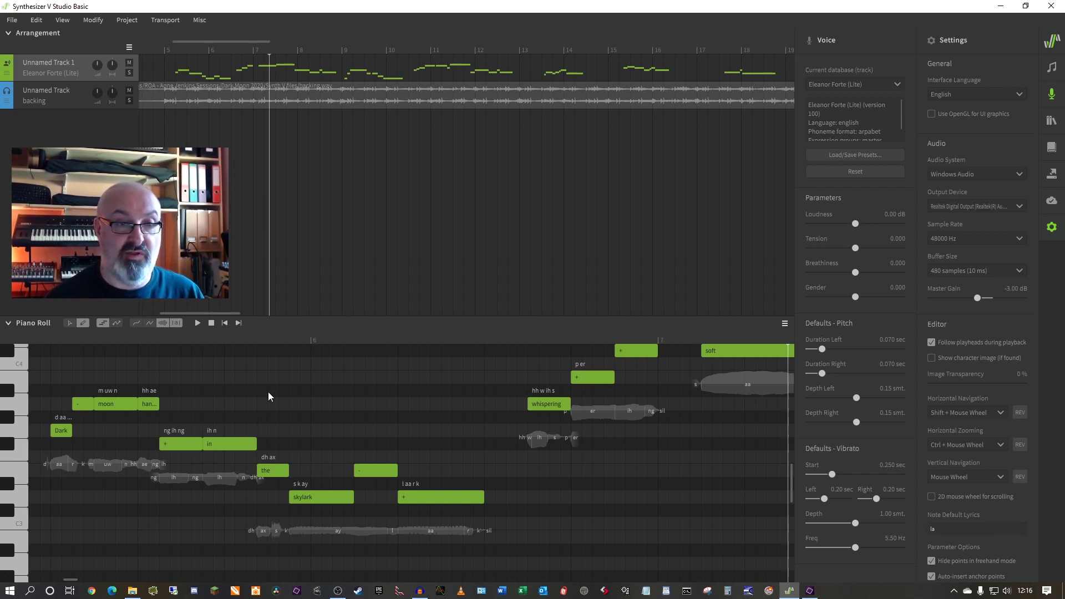
left_click(285, 336)
key("space")
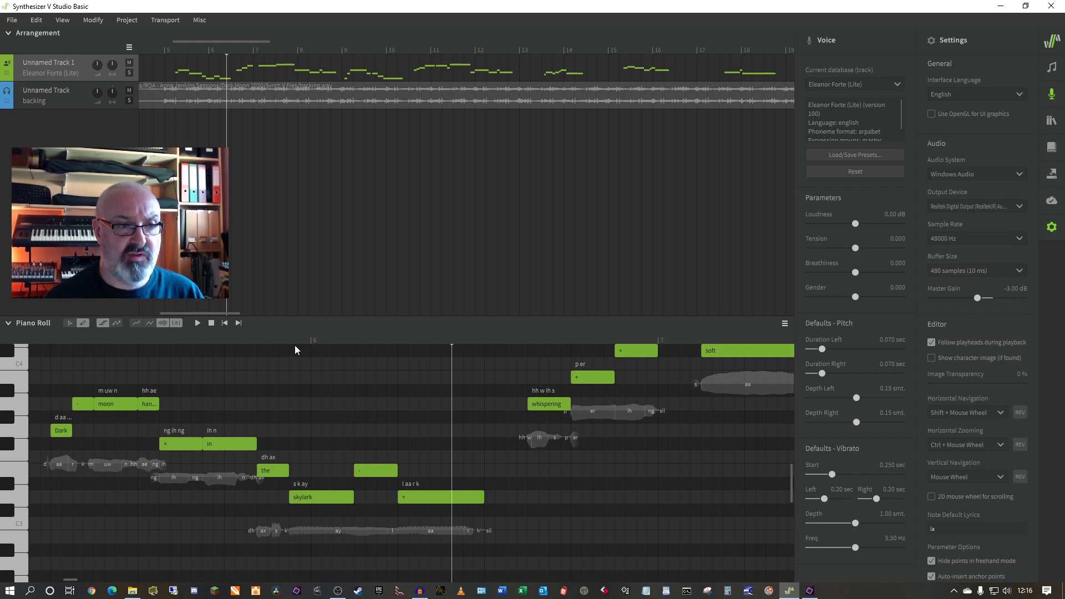
Hide and redisplay the waveform and phoneme overlays below the notes, and show the pitch curves over the notes.
left_click(163, 324)
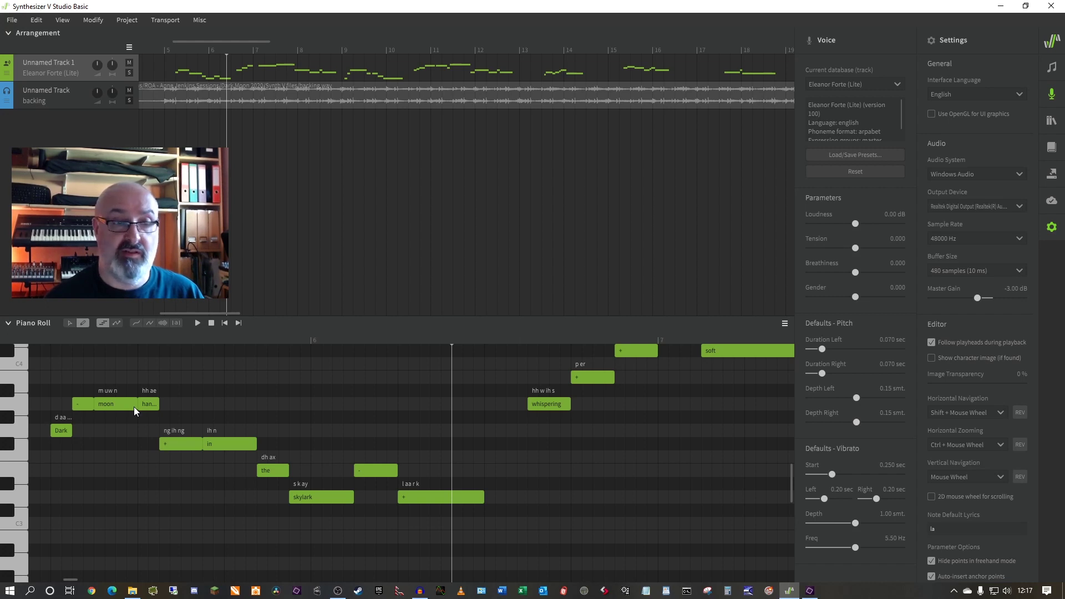
left_click(162, 323)
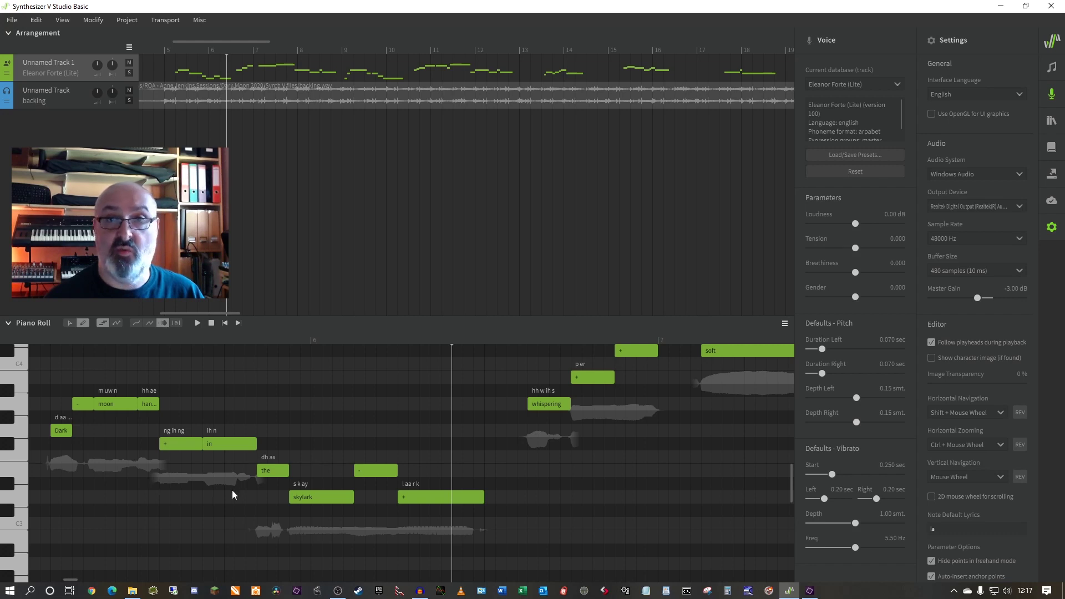
left_click(176, 323)
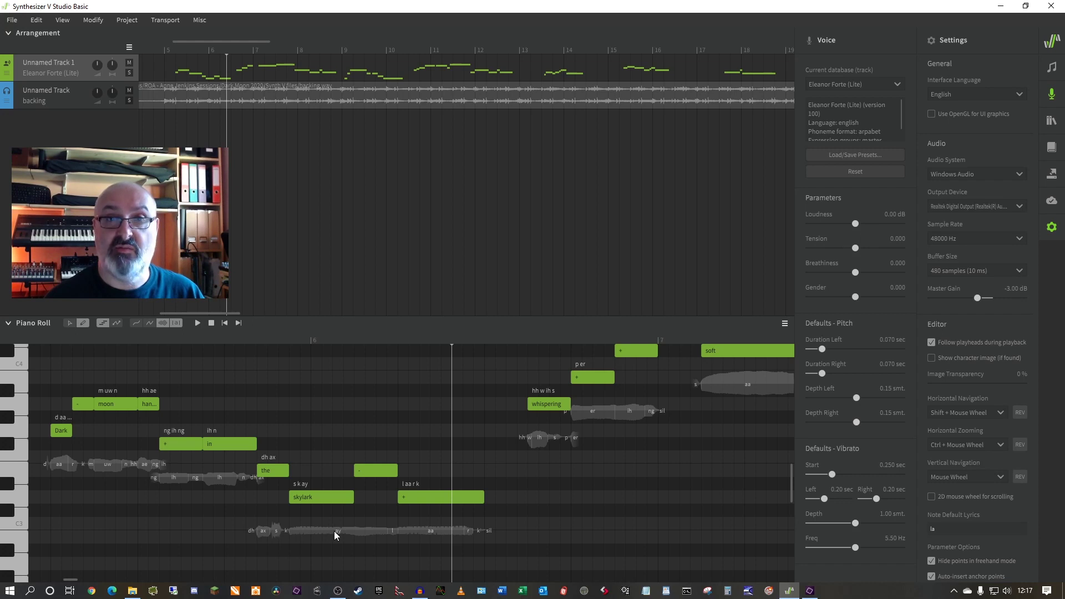
left_click(136, 323)
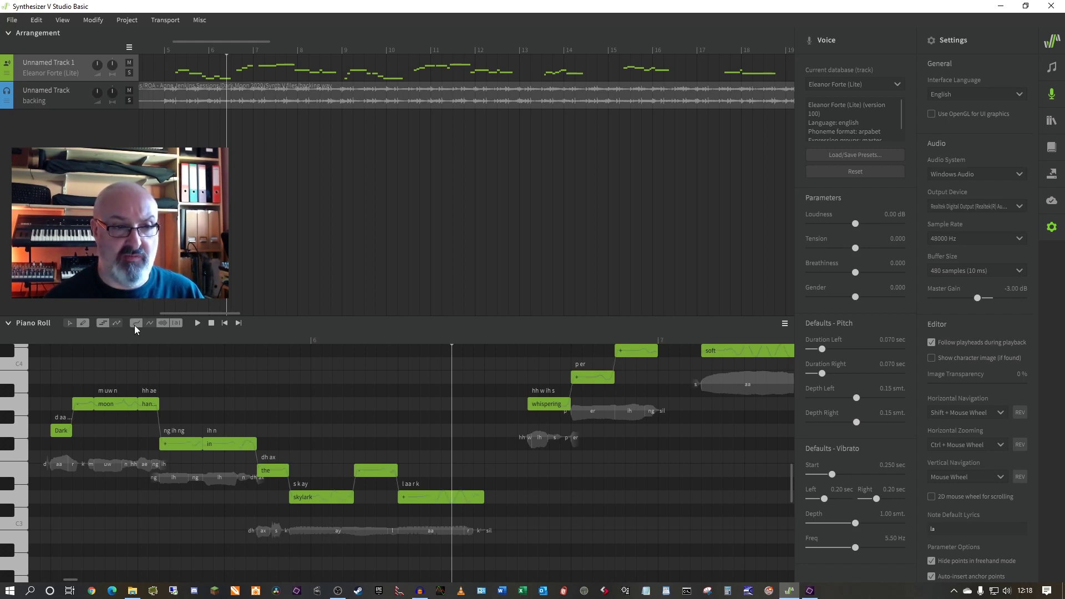
left_click(148, 324)
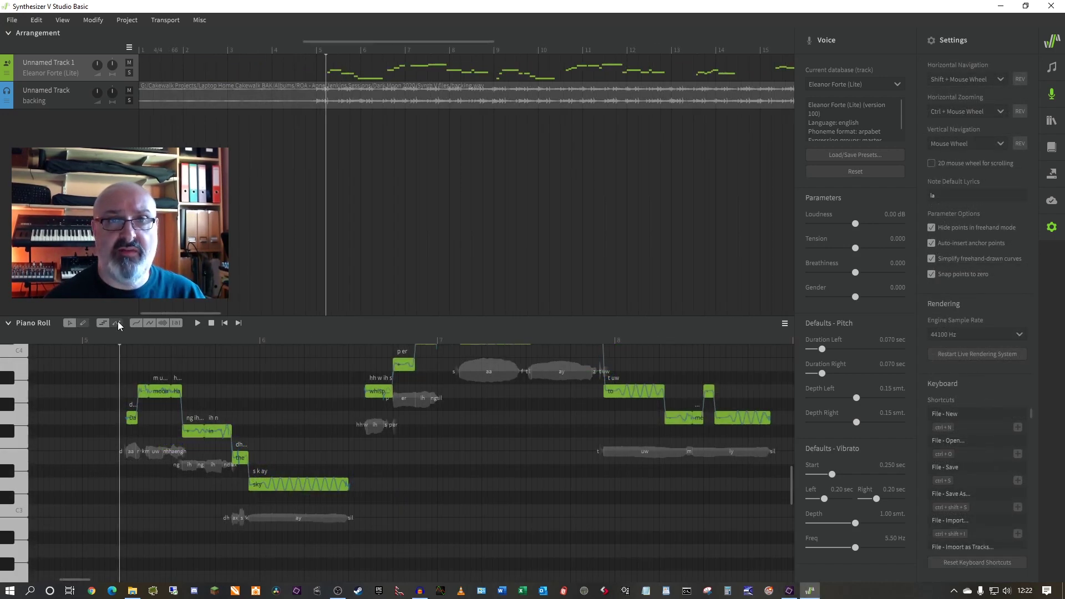
Box-select the "in", "the" and "sky" notes in selection mode, and return to the note drawing mode.
left_click(81, 322)
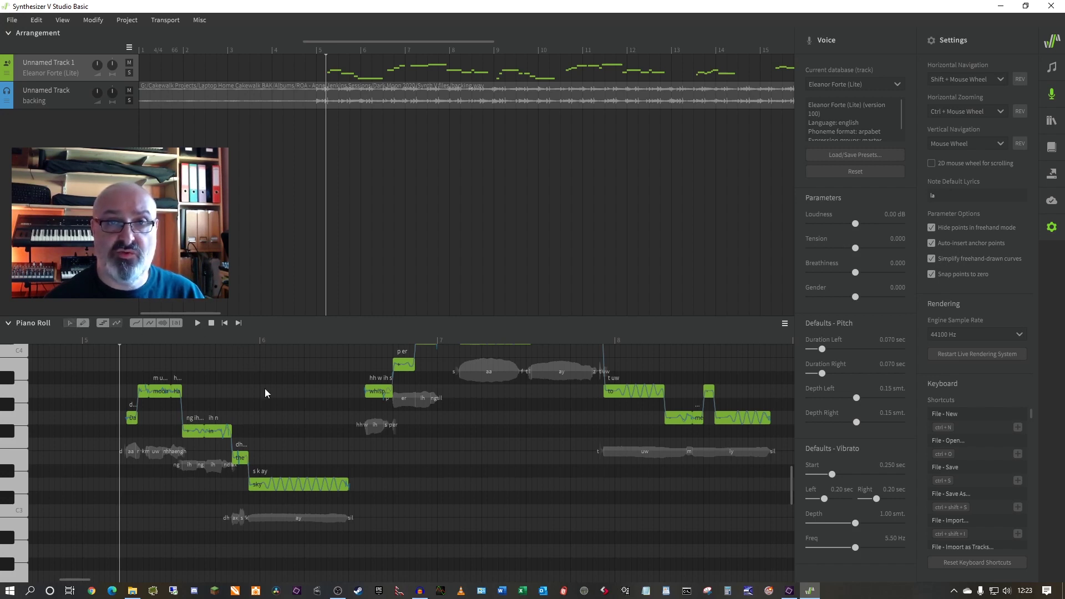
left_click(70, 324)
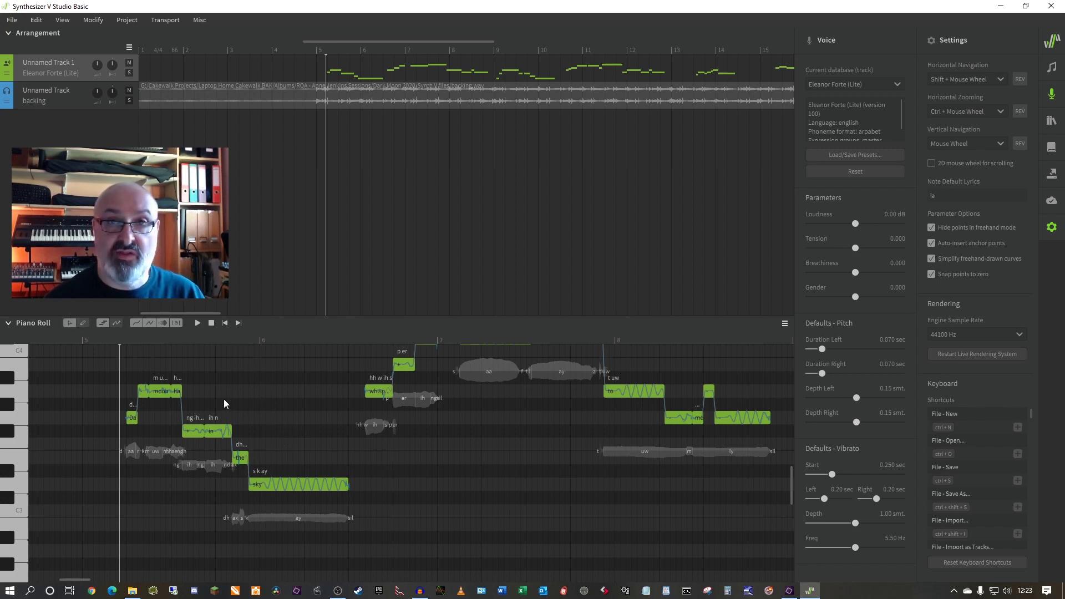
left_click_drag(223, 396, 321, 503)
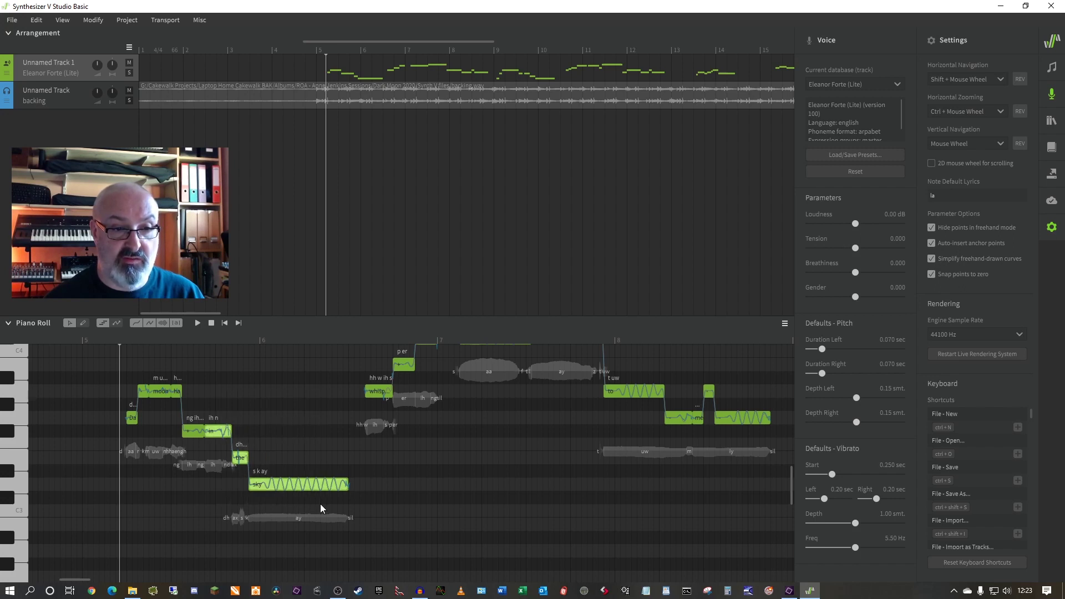
key("F2")
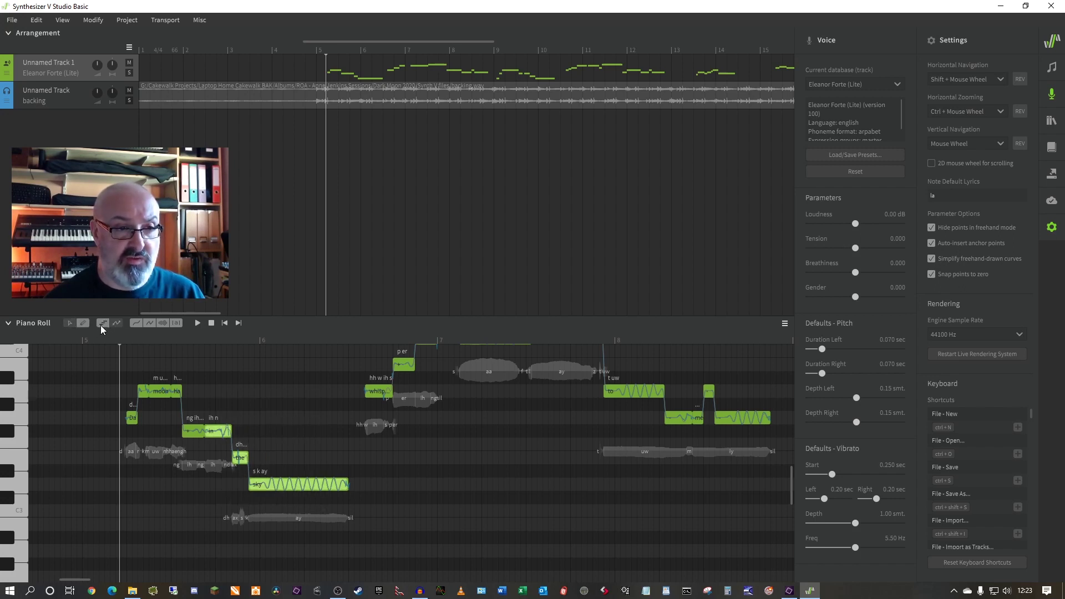
Try moving the "sky" note from D3 up to E3 in note editing mode, and undo the move.
left_click(69, 322)
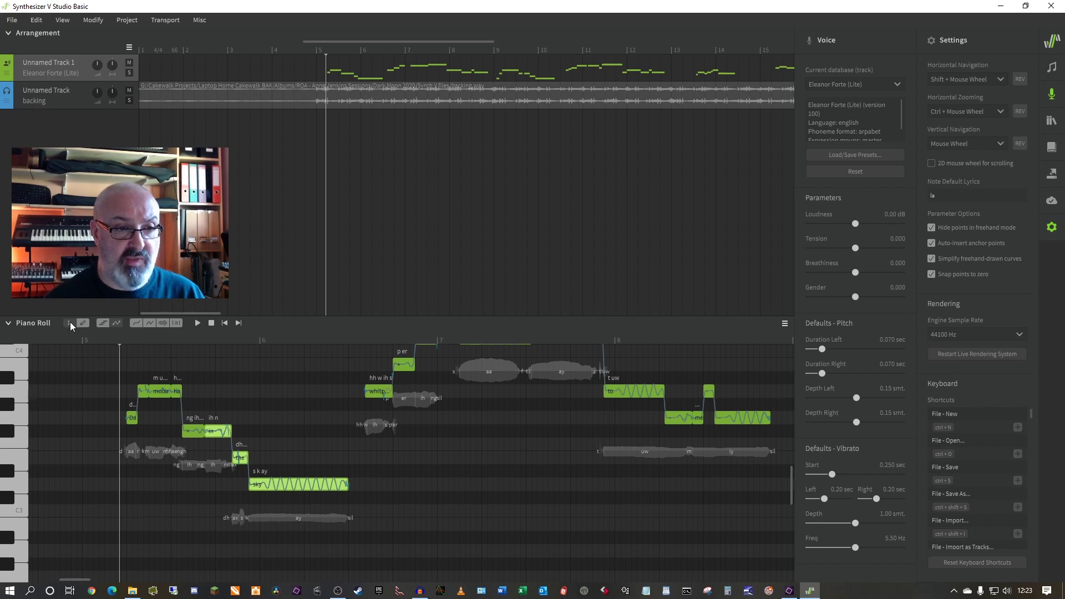
left_click(102, 322)
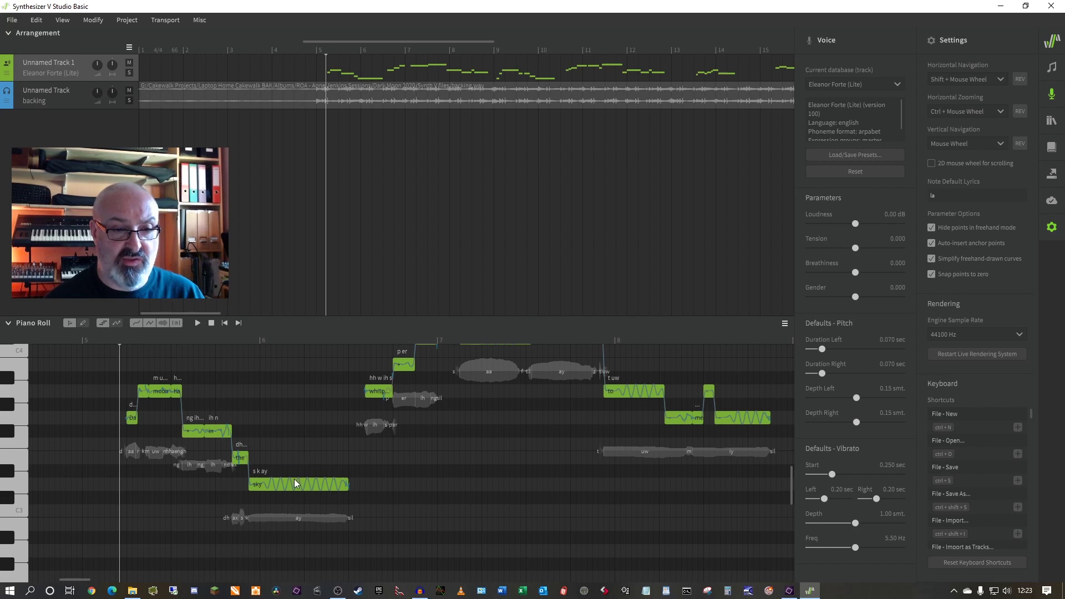
left_click_drag(294, 488, 300, 461)
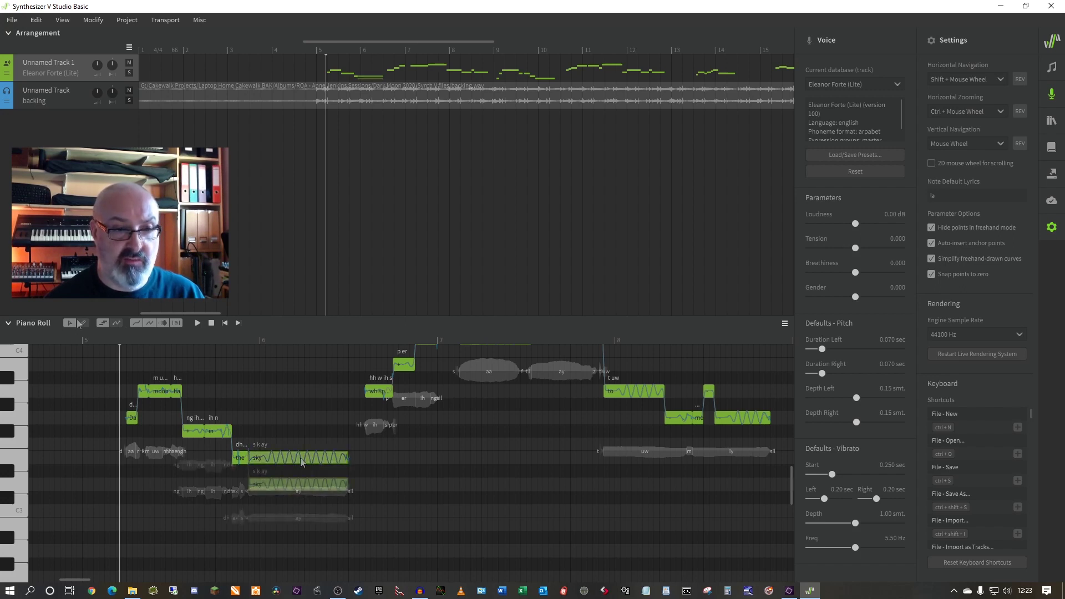
key("ctrl+z")
Try pulling the pitch curve of the "in" note upward in pitch editing mode, play the phrase, and undo the bend.
left_click(115, 322)
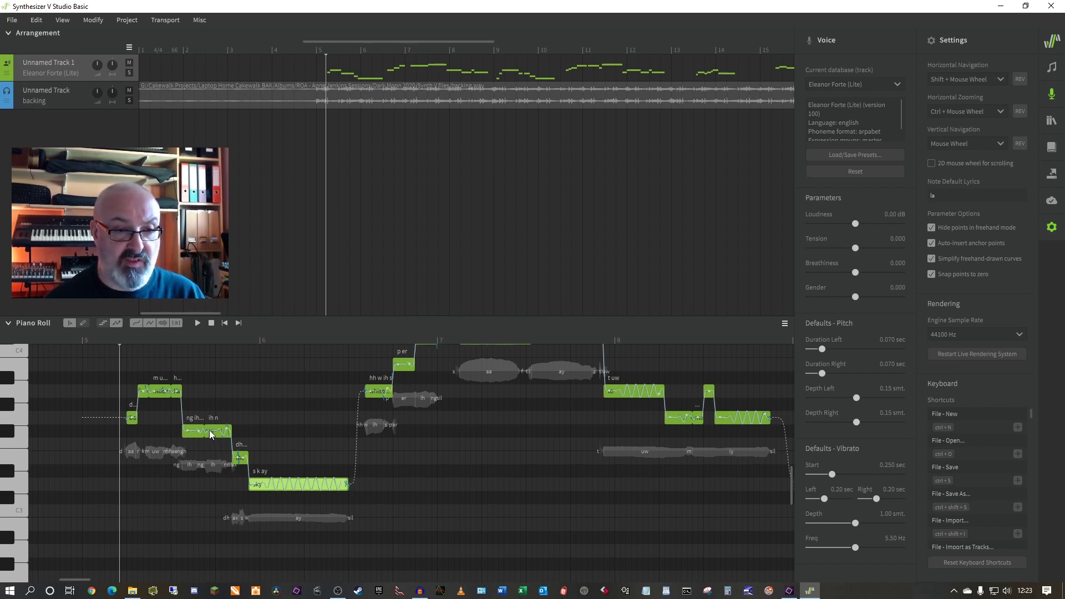
left_click_drag(212, 434, 215, 398)
key("space")
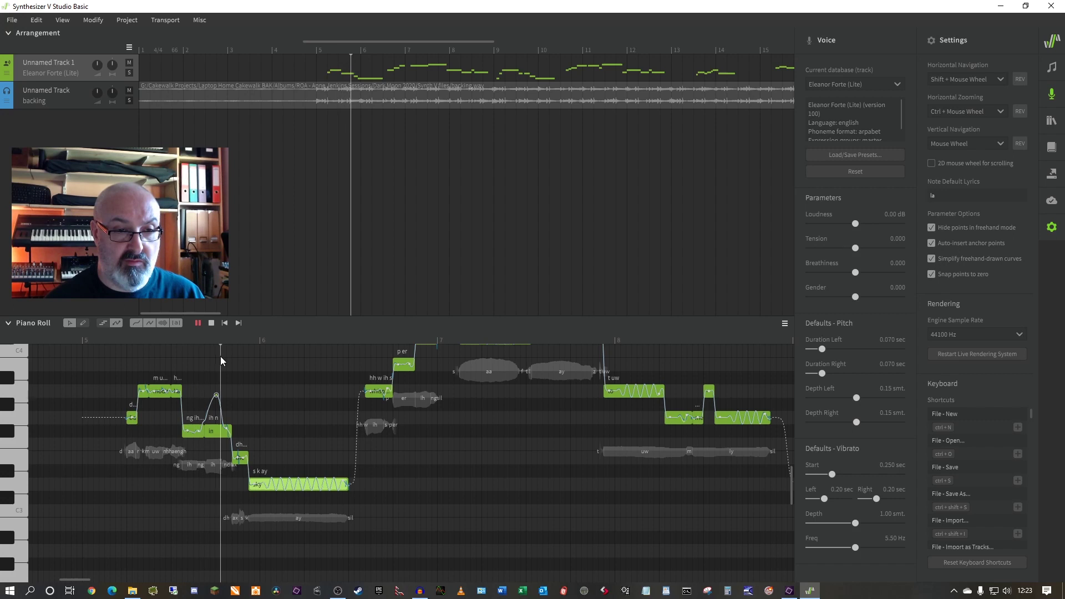
key("space")
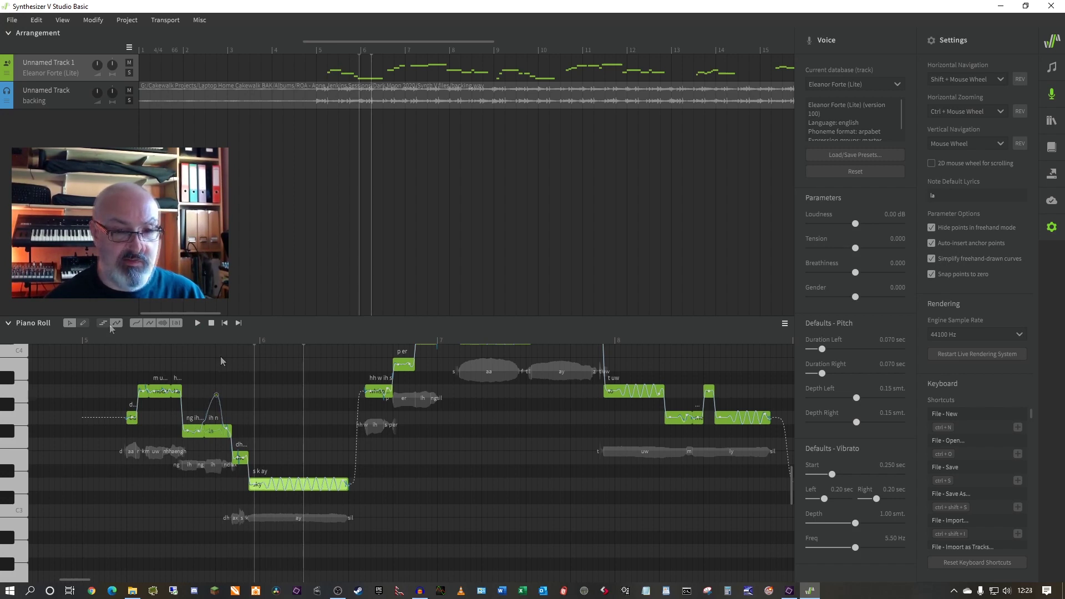
key("ctrl+z")
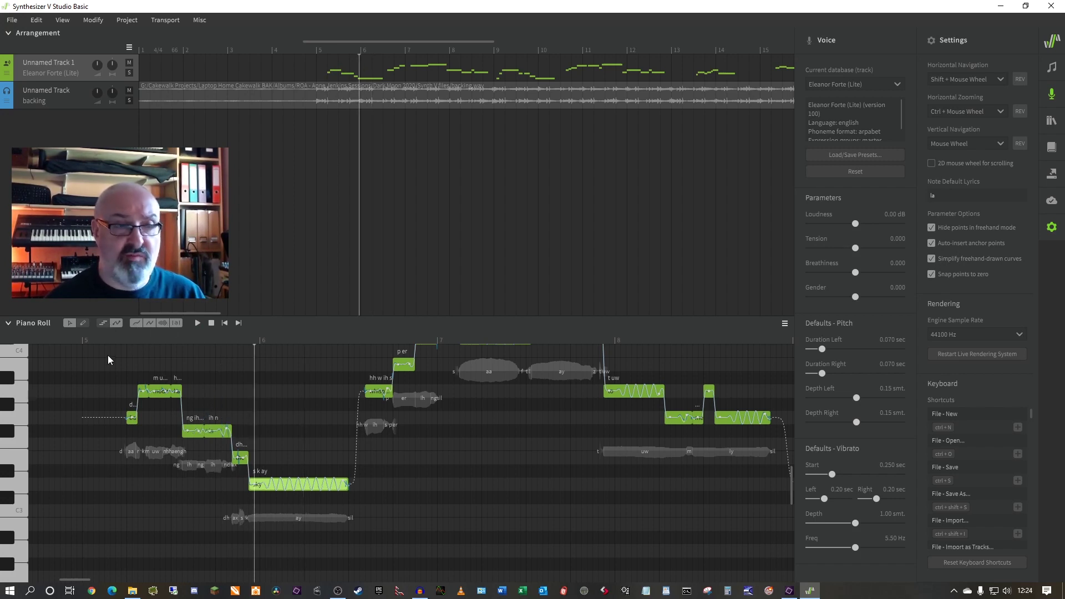
Draw freehand pitch curves above the "in", "the" and "sky" notes, redrawing the second half of "sky" closer to its note.
left_click(102, 322)
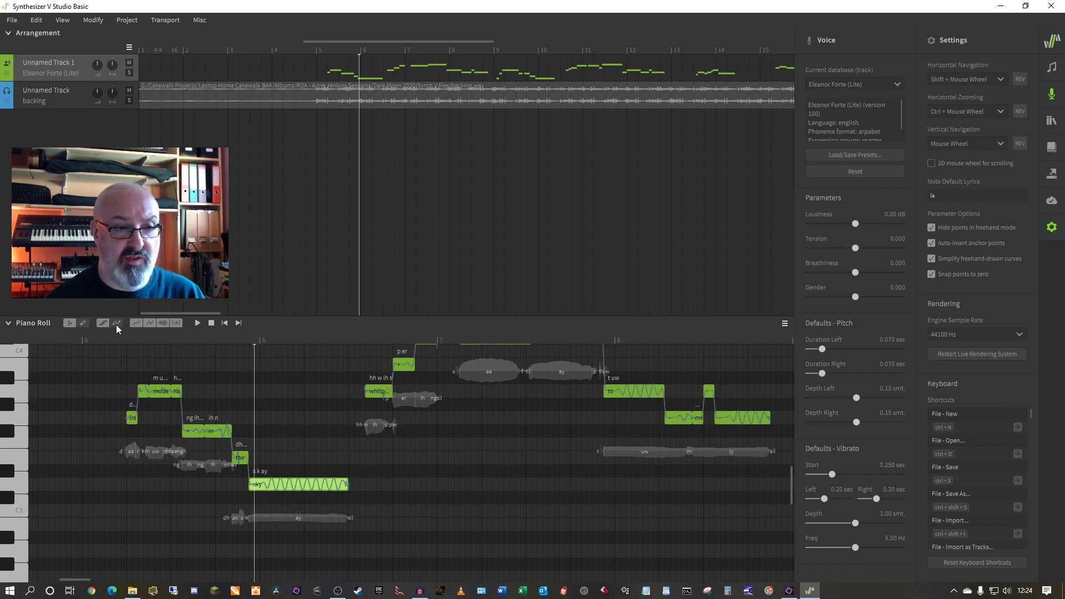
left_click(117, 324)
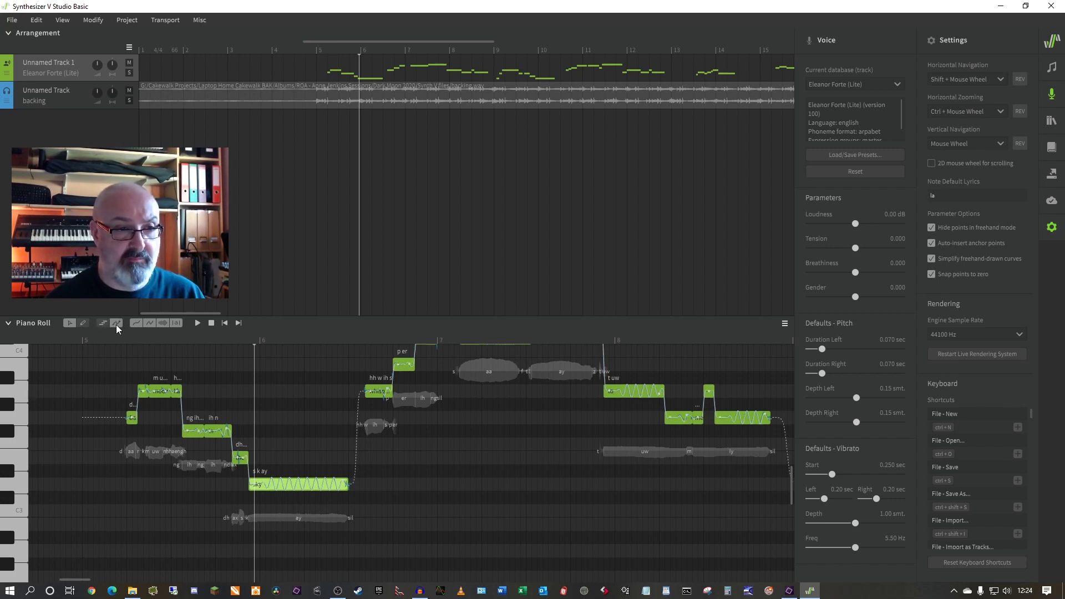
left_click(83, 322)
left_click_drag(211, 430, 229, 429)
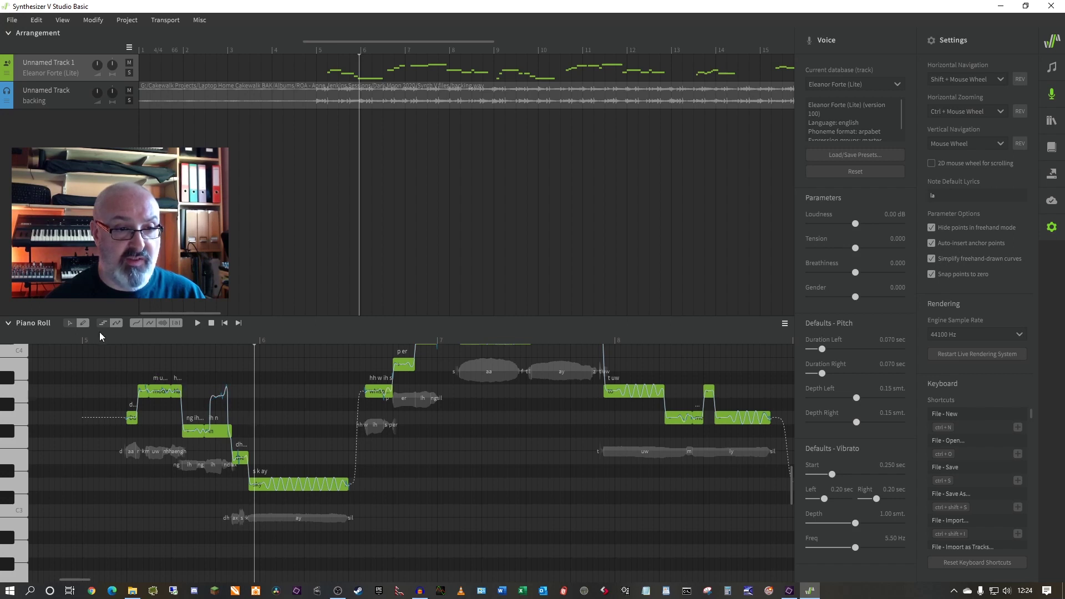
left_click_drag(237, 370, 293, 397)
scroll(324, 388, "up", 1)
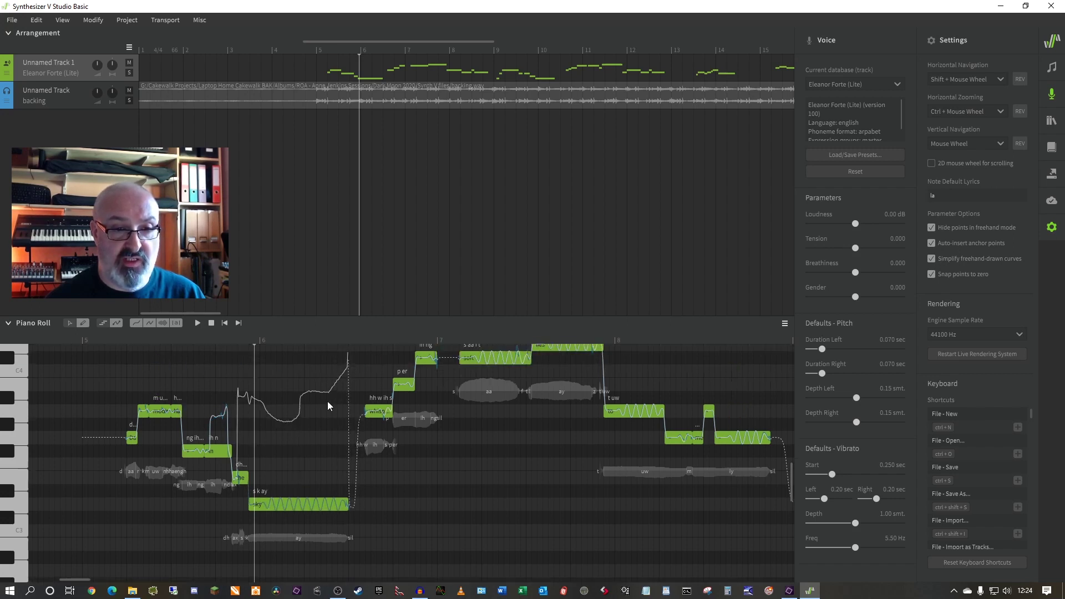
left_click_drag(307, 458, 344, 464)
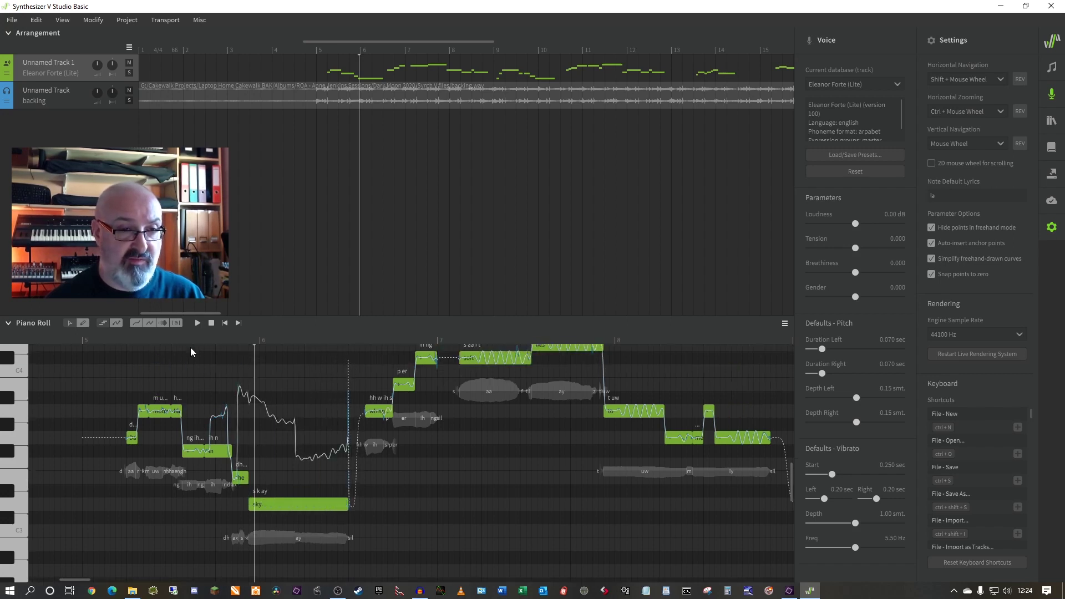
Pull a pitch point above the middle of the "sky" note into a sharp spike and play from mid bar 5.
left_click(71, 323)
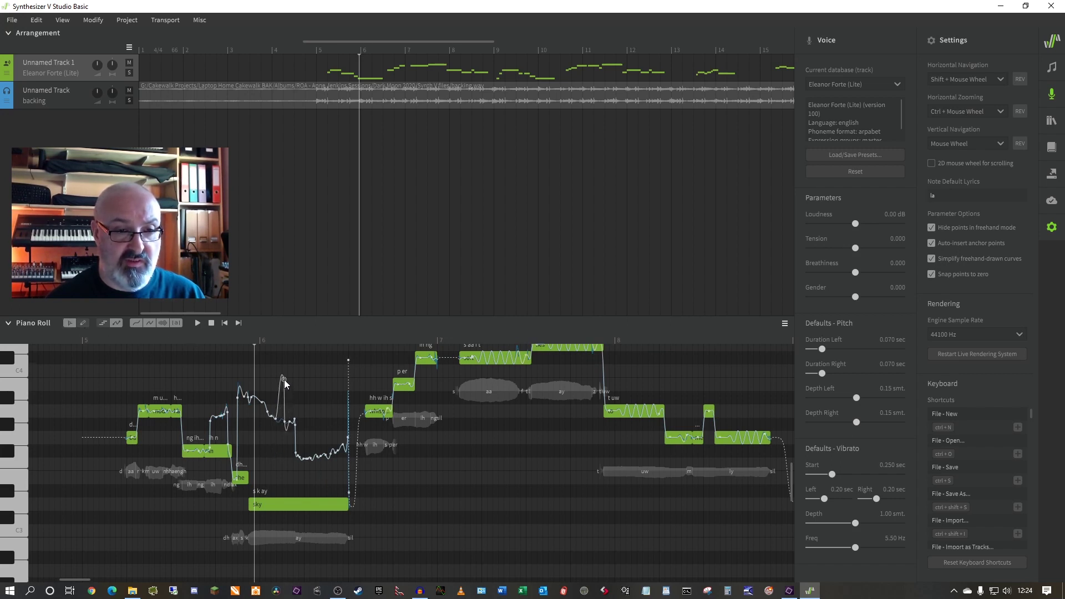
left_click_drag(284, 378, 301, 367)
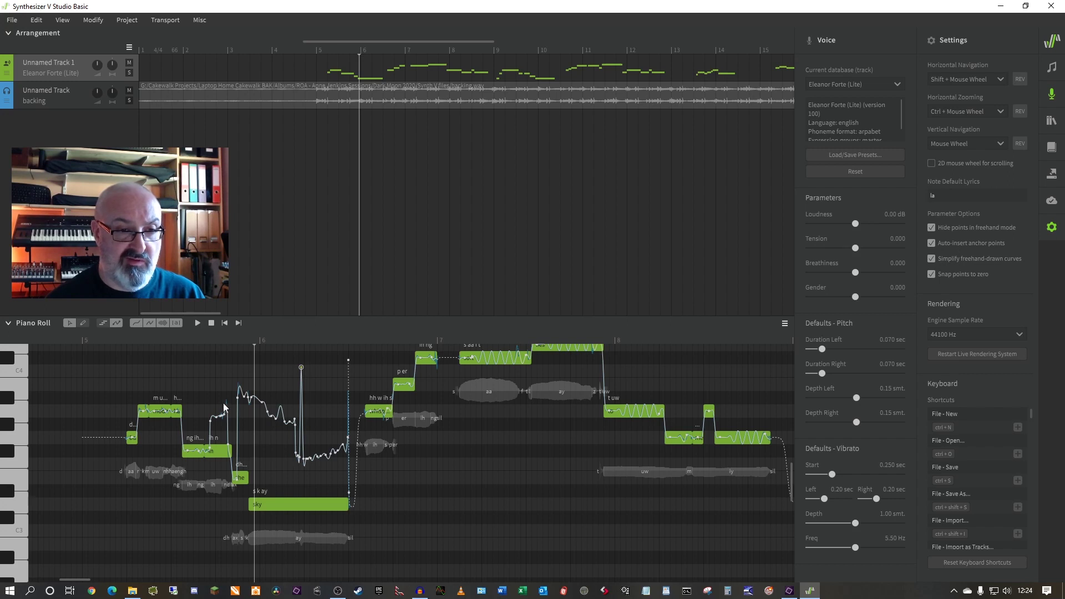
left_click(191, 337)
key("space")
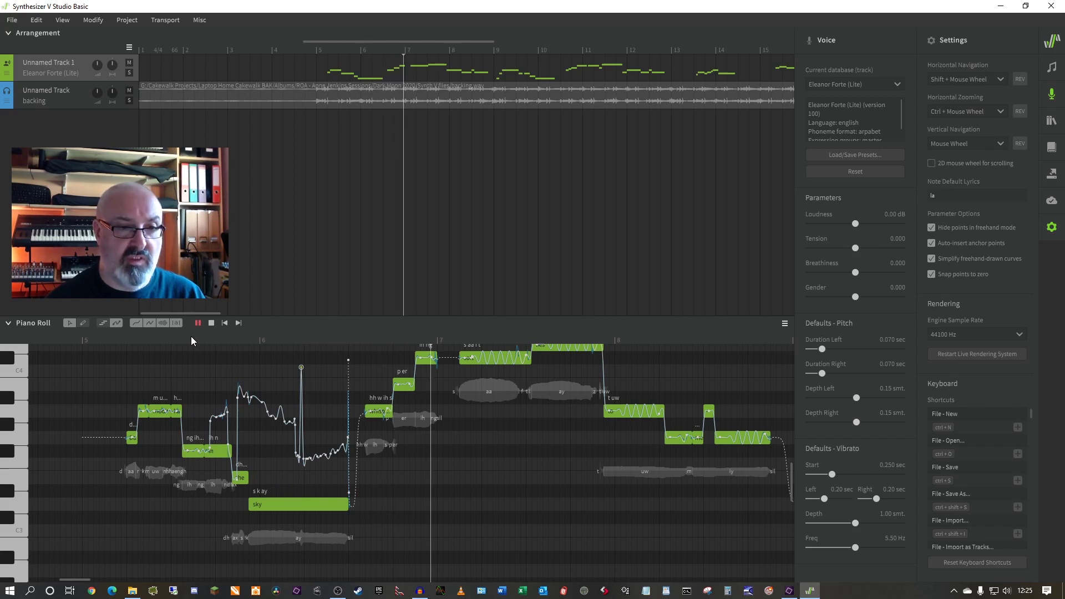
key("space")
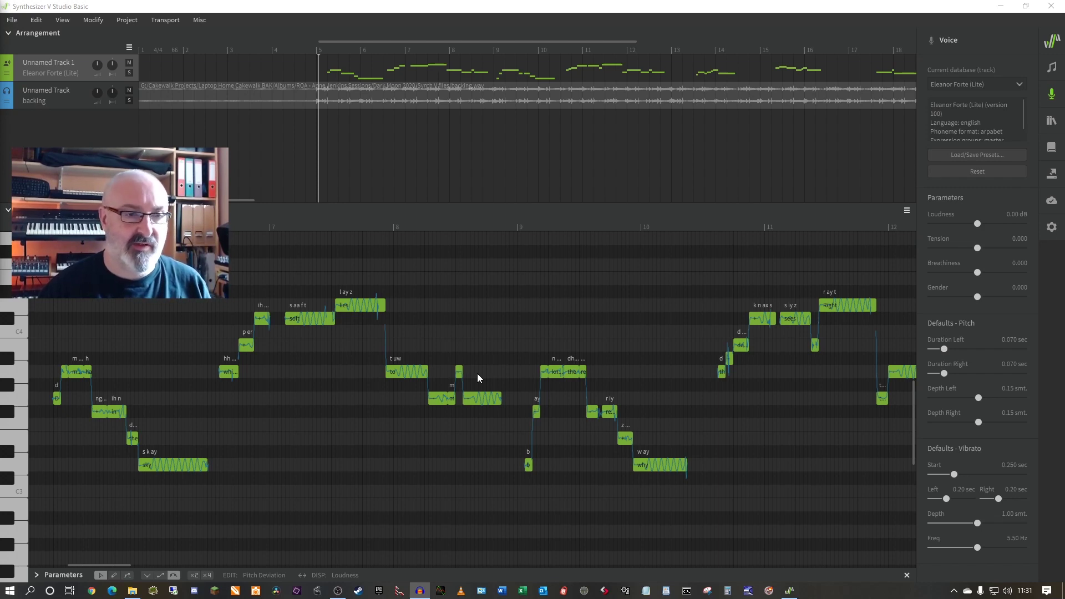
Play the arrangement from about the middle of bar 13.
left_click(694, 48)
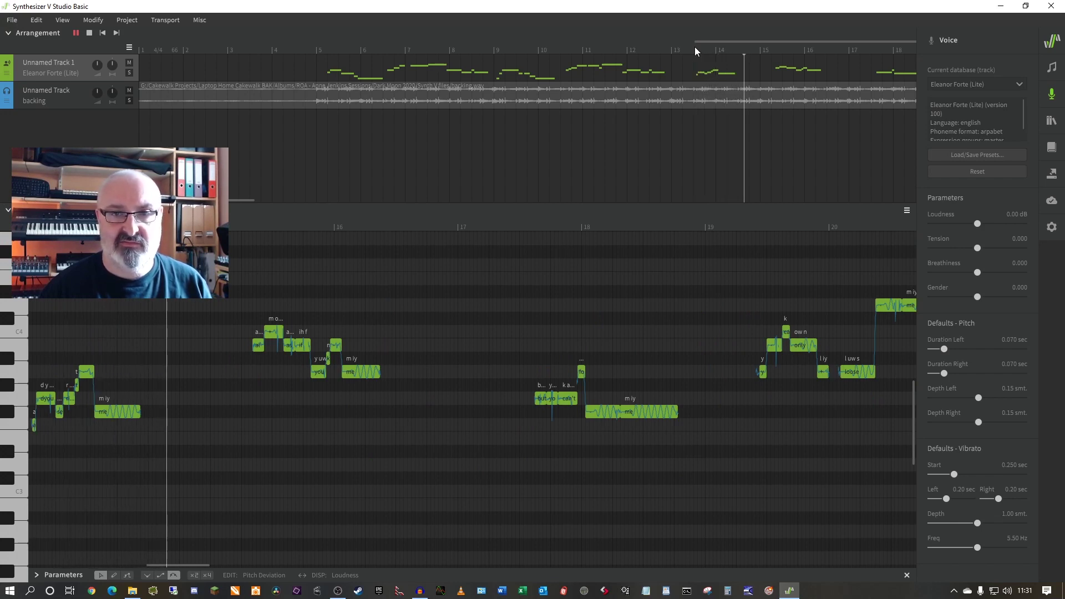
Stop the playback and play the phrase that starts at bar 21.
key("space")
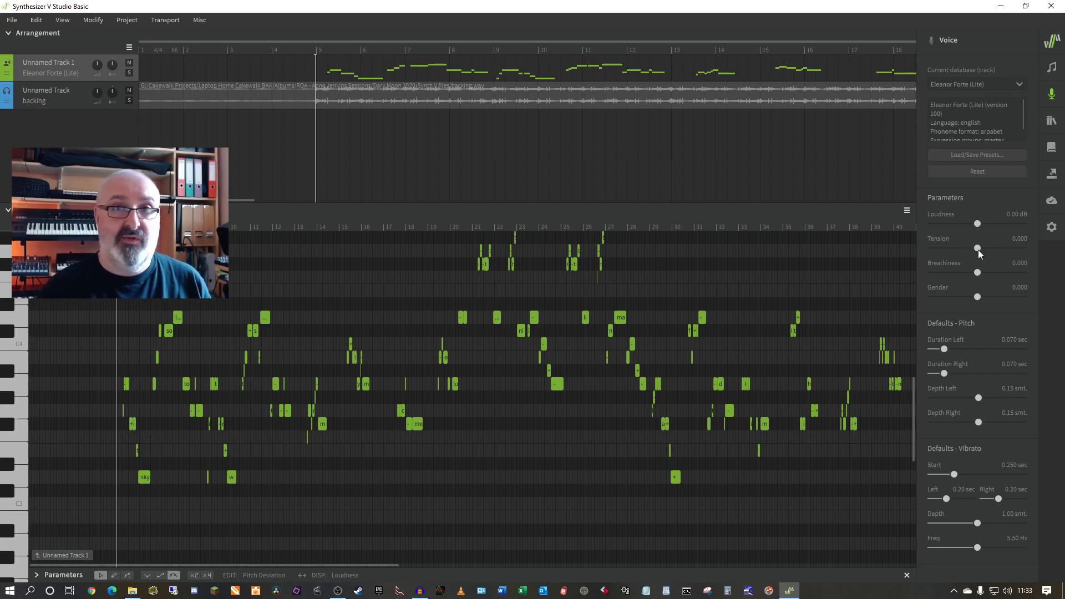
scroll(451, 256, "up", 3)
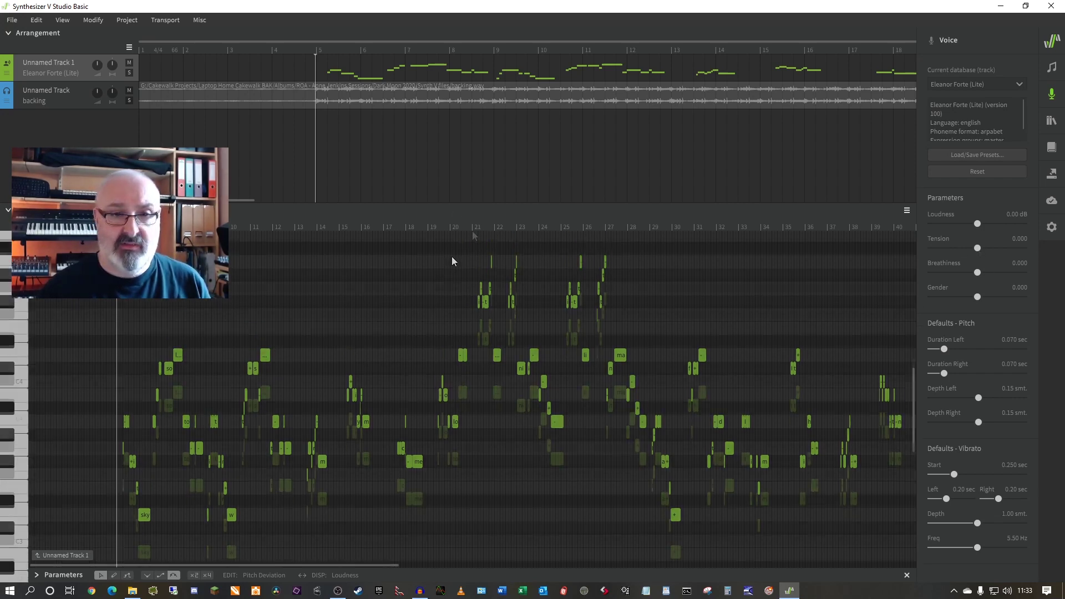
left_click(472, 227)
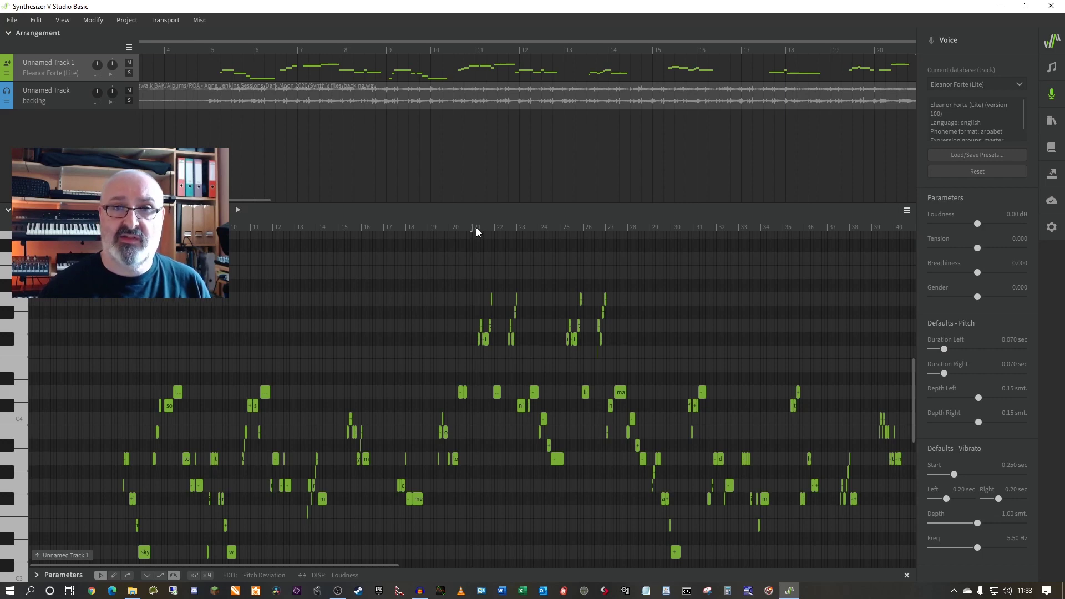
key("space")
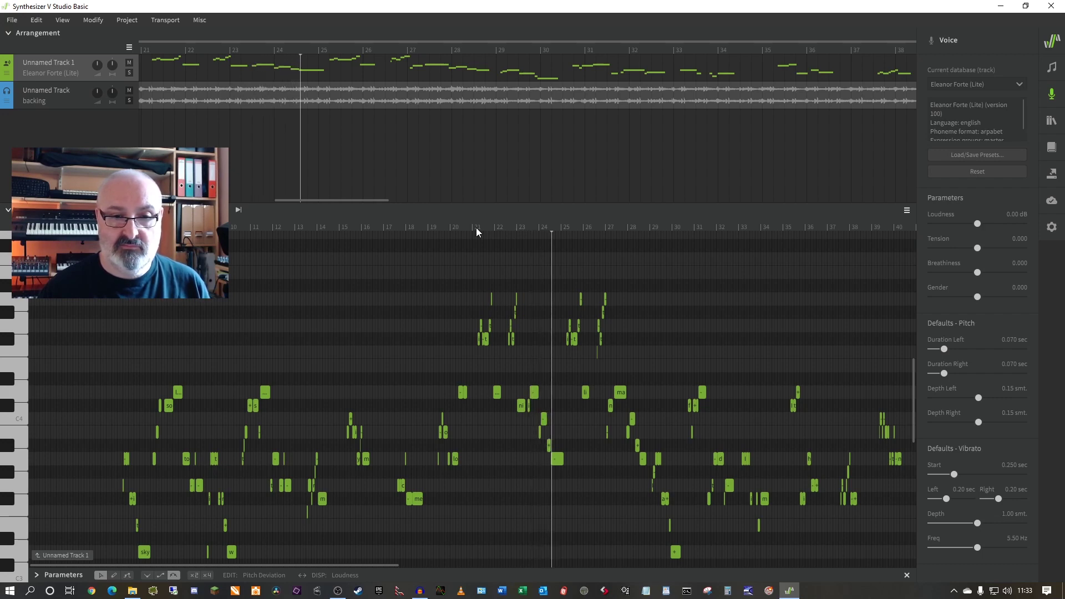
Try the voice's Tension at -1.000 and 1.000, playing from bar 21 for each, and reset it to 0.000.
left_click_drag(977, 248, 973, 249)
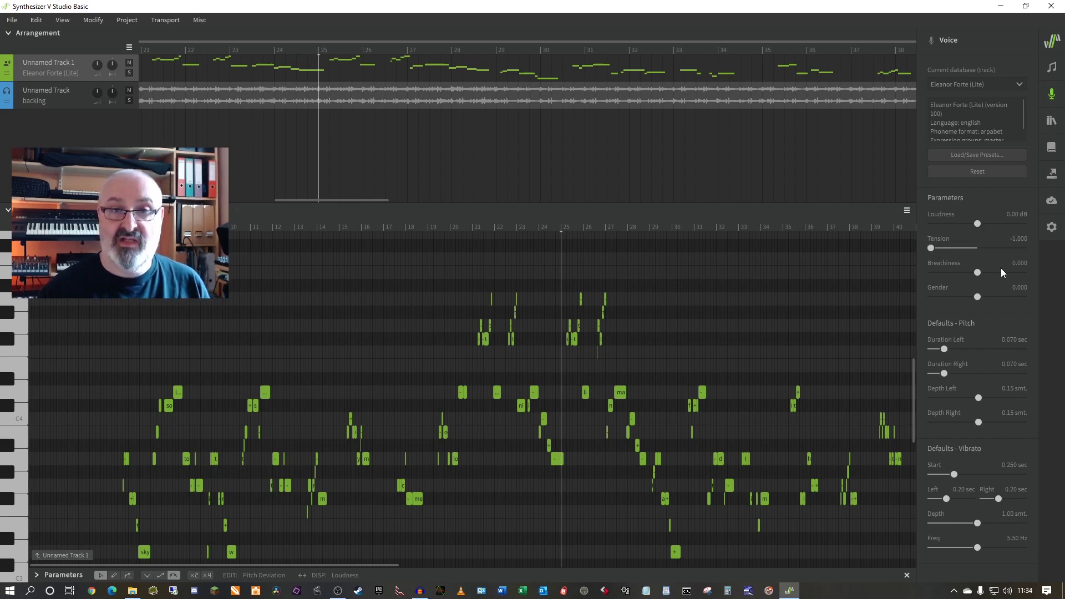
left_click(471, 226)
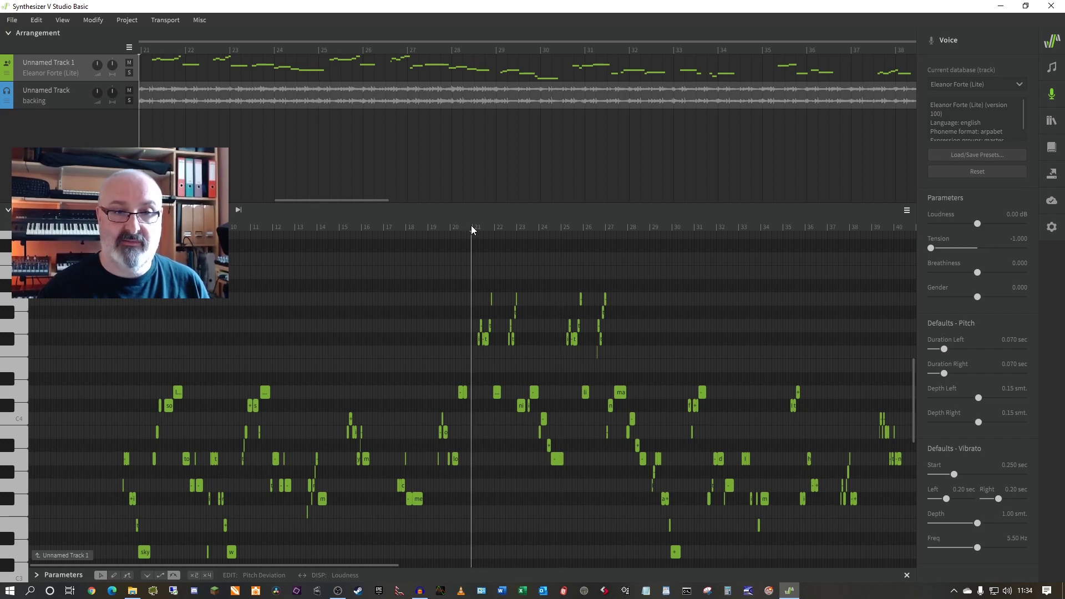
key("space")
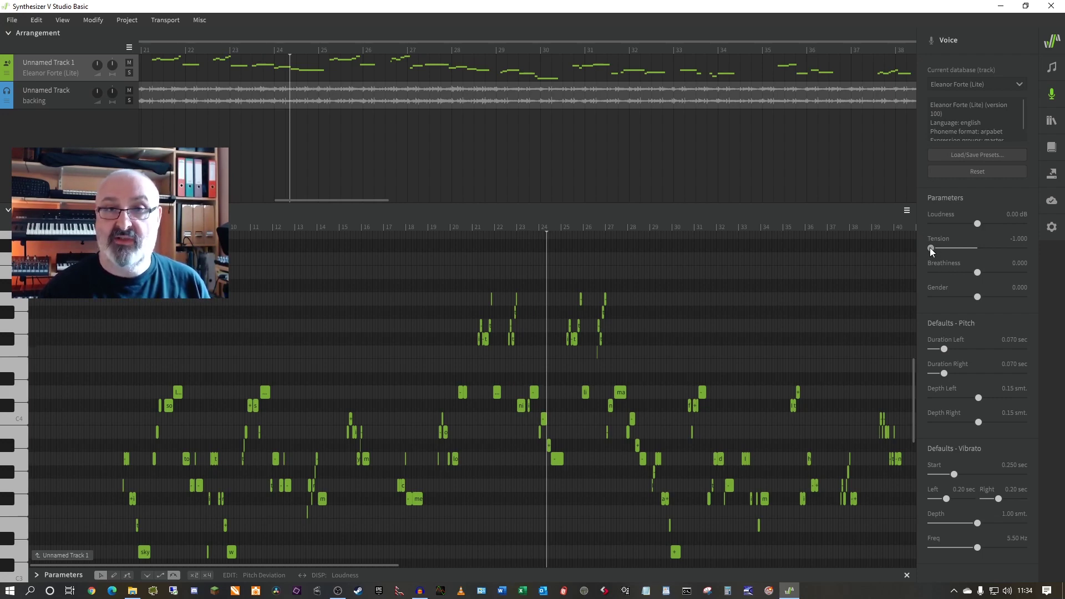
left_click(472, 226)
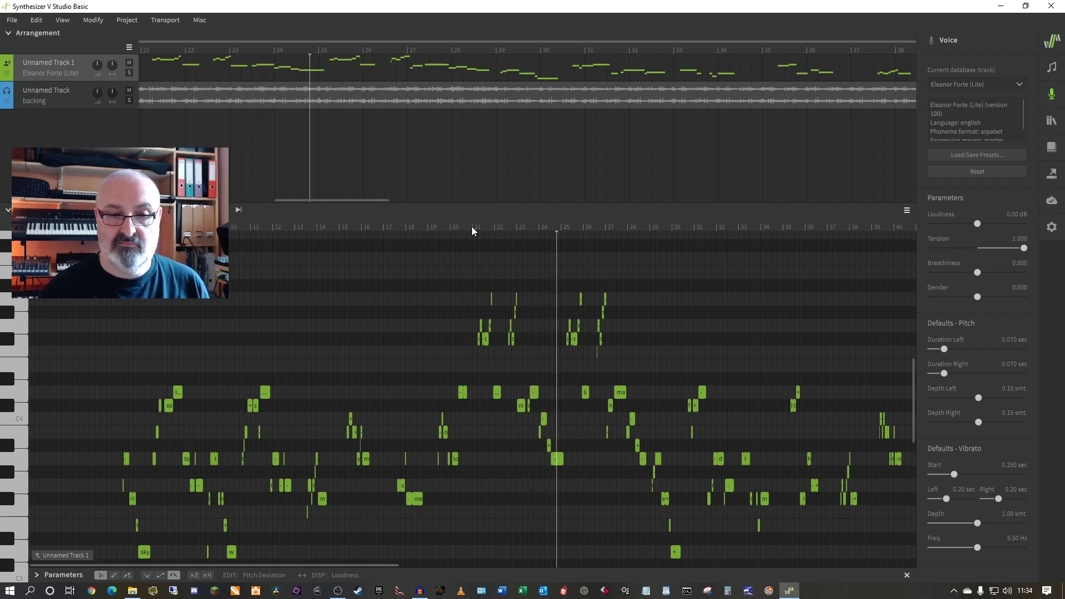
double_click(1026, 249)
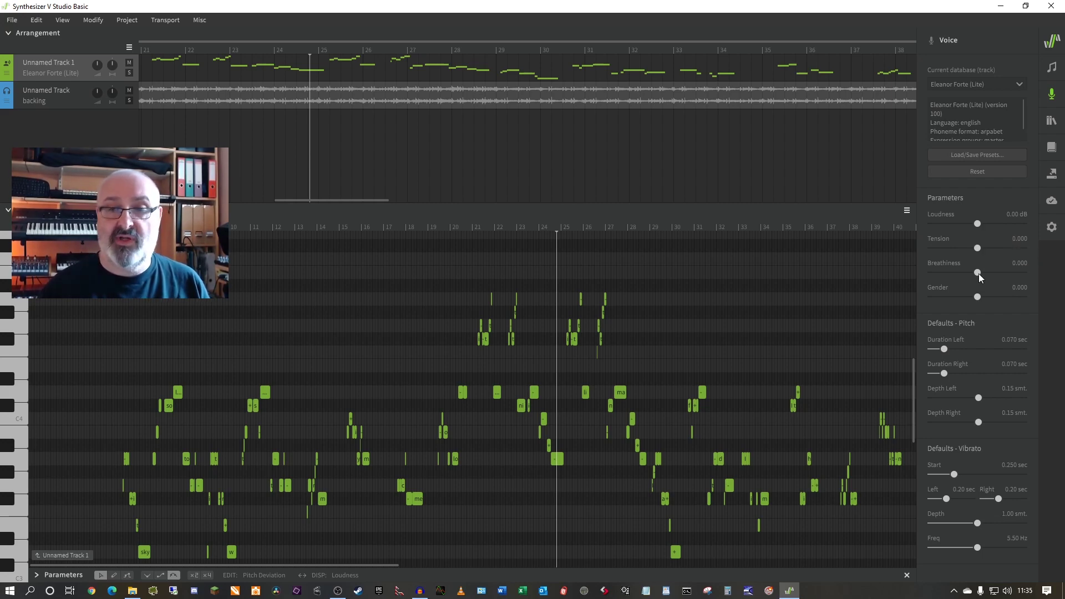
Try the voice's Breathiness at 1.000, play from about bar 21, and reset it to 0.000.
left_click_drag(990, 274, 1027, 274)
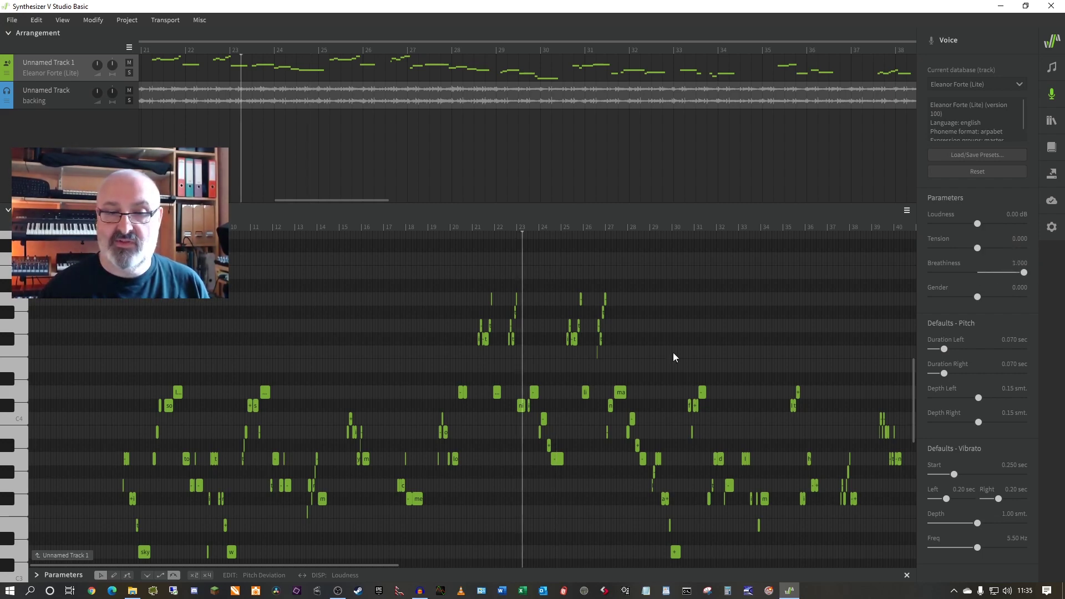
left_click(483, 229)
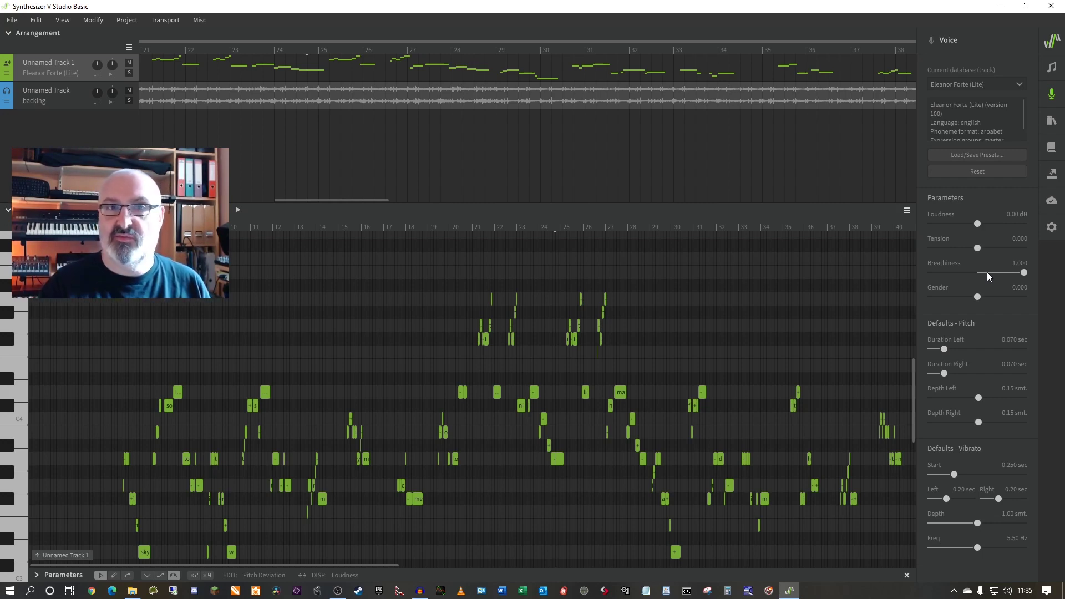
double_click(1021, 271)
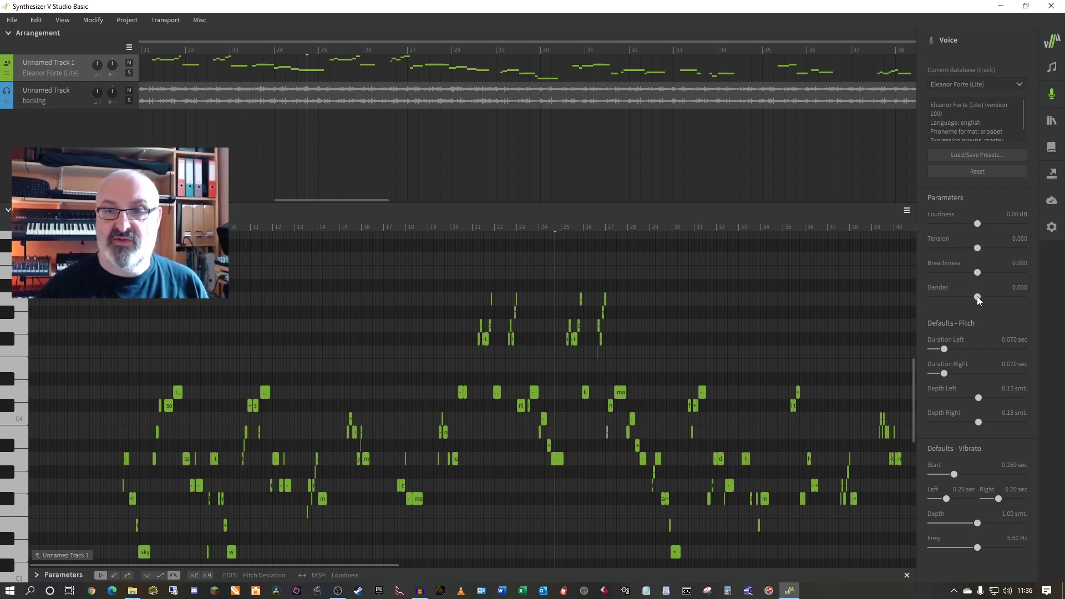
Try the voice's Gender at -1.000 and at 1.000, playing from bar 21 for each setting.
left_click_drag(977, 296, 909, 293)
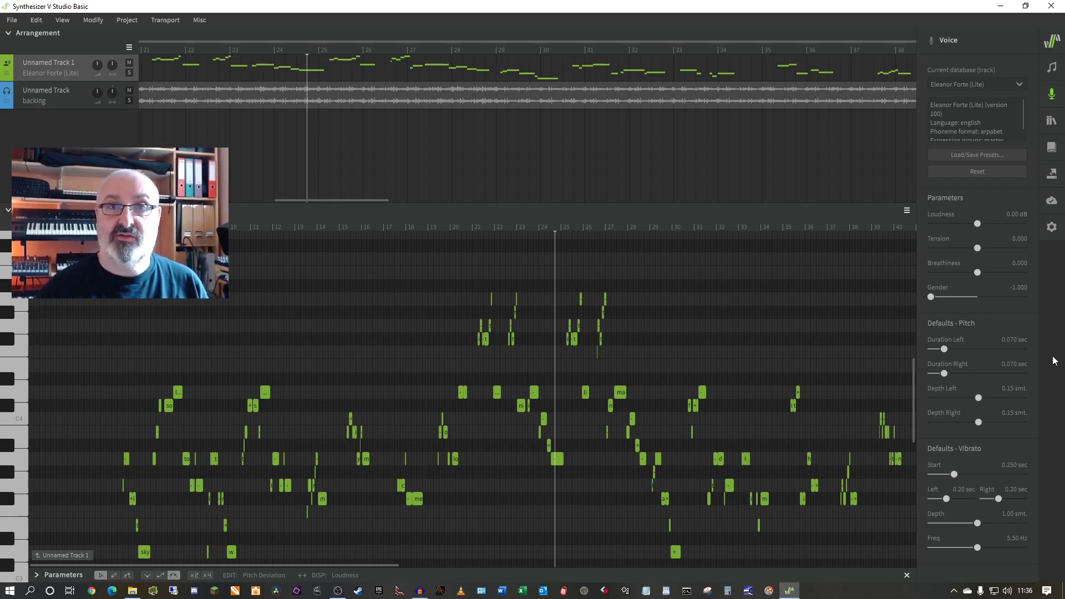
left_click(472, 230)
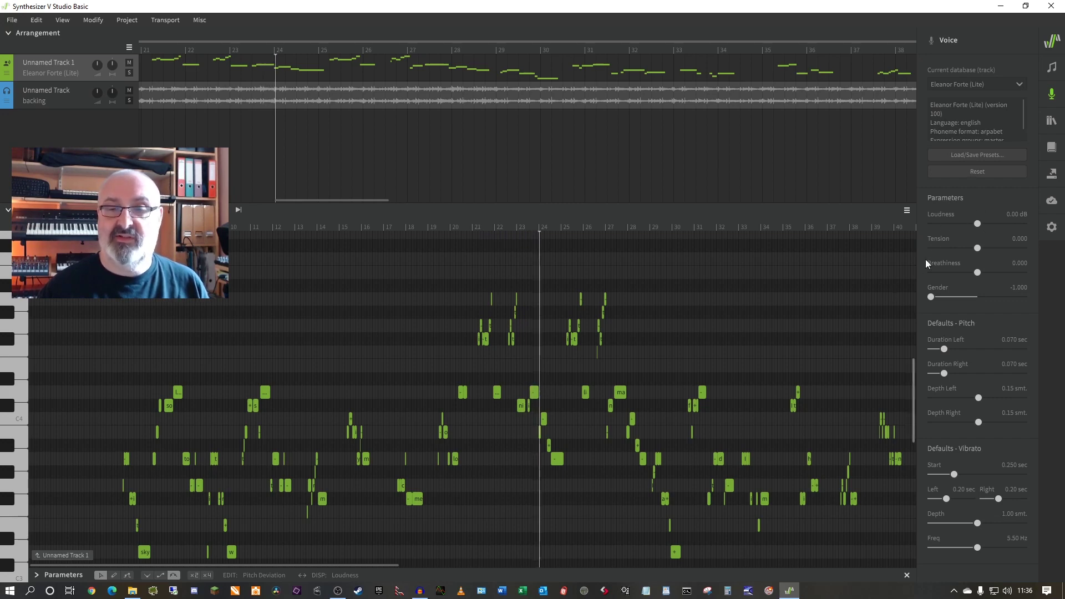
left_click_drag(930, 296, 1054, 308)
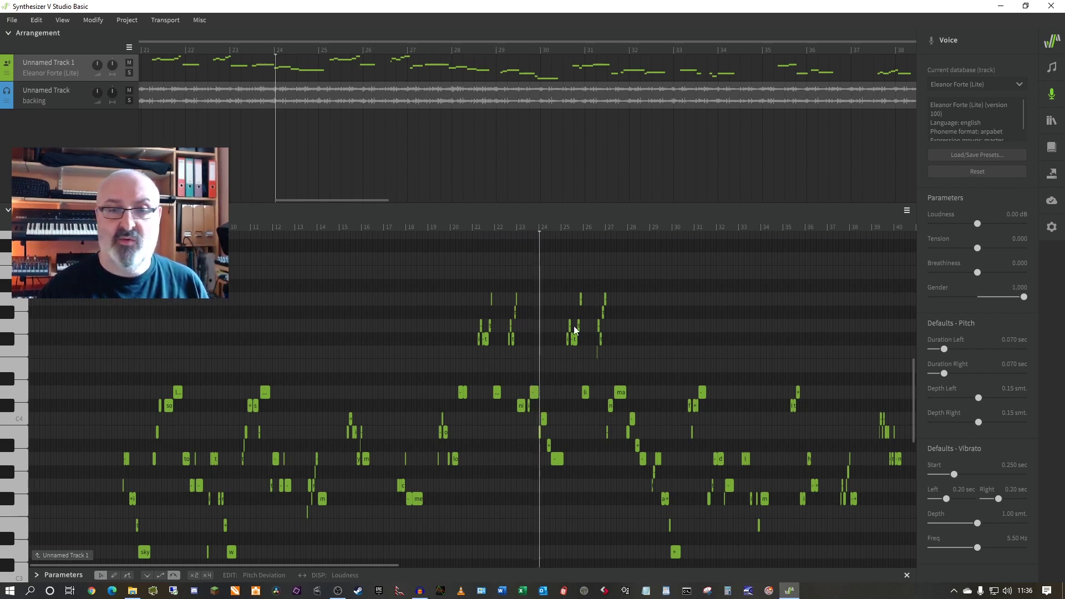
left_click(475, 224)
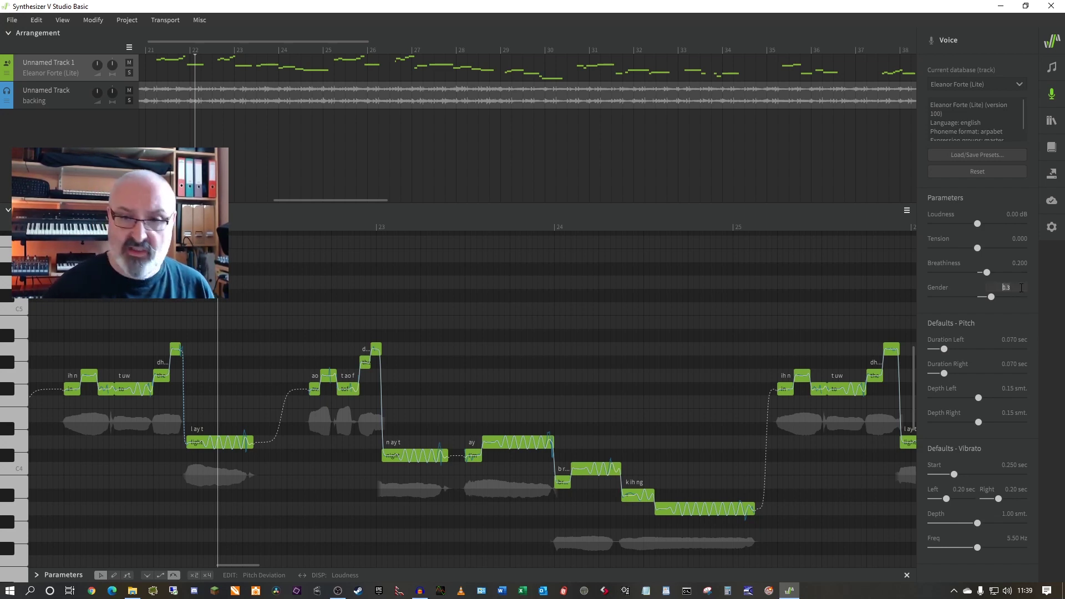
Set the voice's Gender to 0.400 and play the phrase from bar 21.
key("Return")
left_click(146, 51)
key("space")
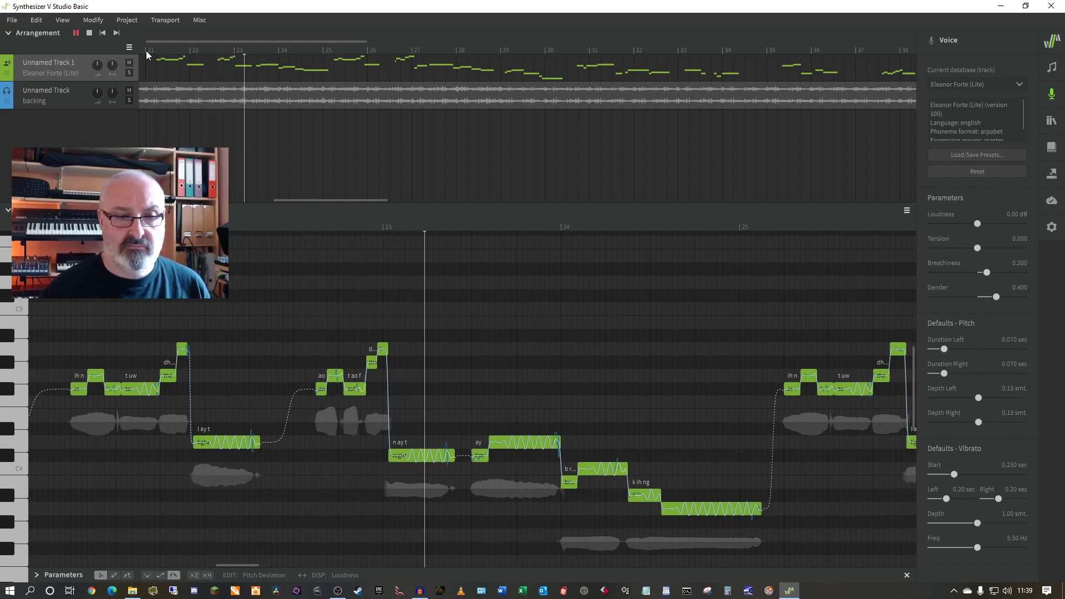
key("space")
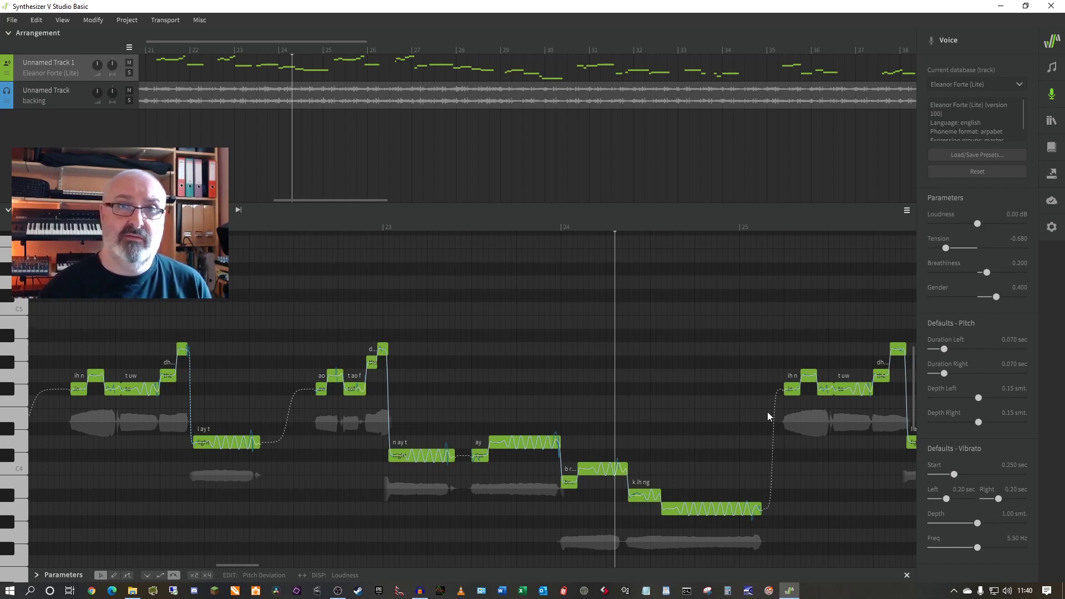
Try the default pitch Duration Left and Duration Right at 0.500 sec and play the phrase.
left_click_drag(943, 349, 1019, 350)
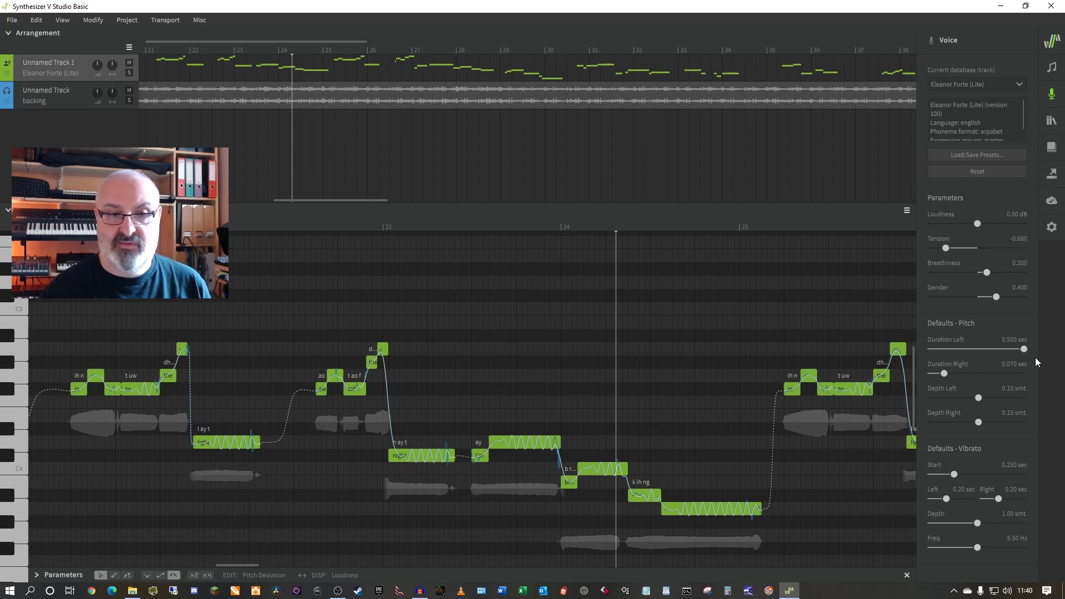
left_click_drag(943, 373, 1025, 373)
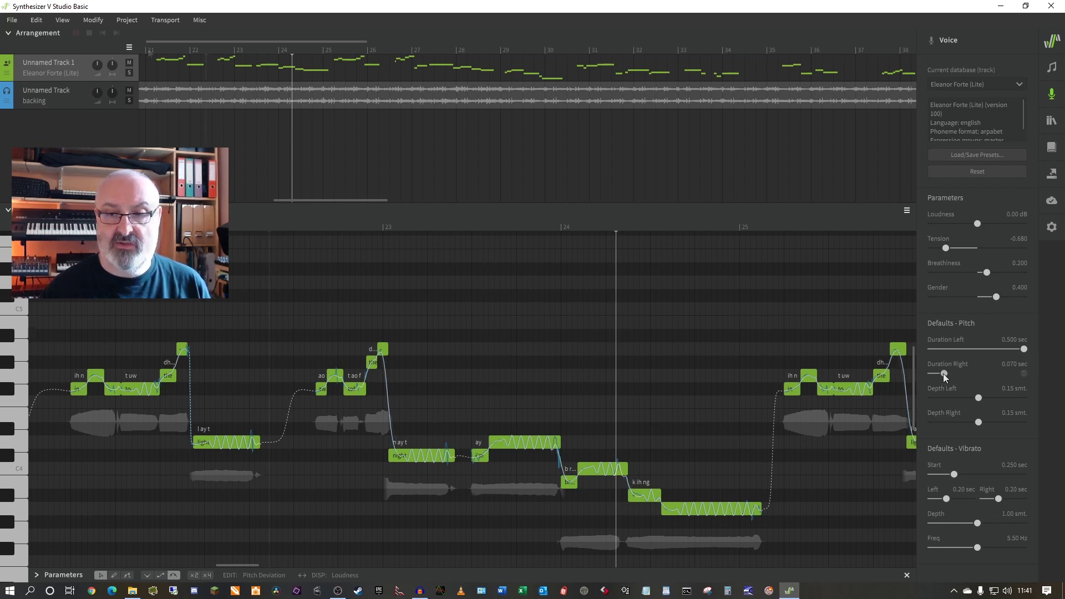
key("space")
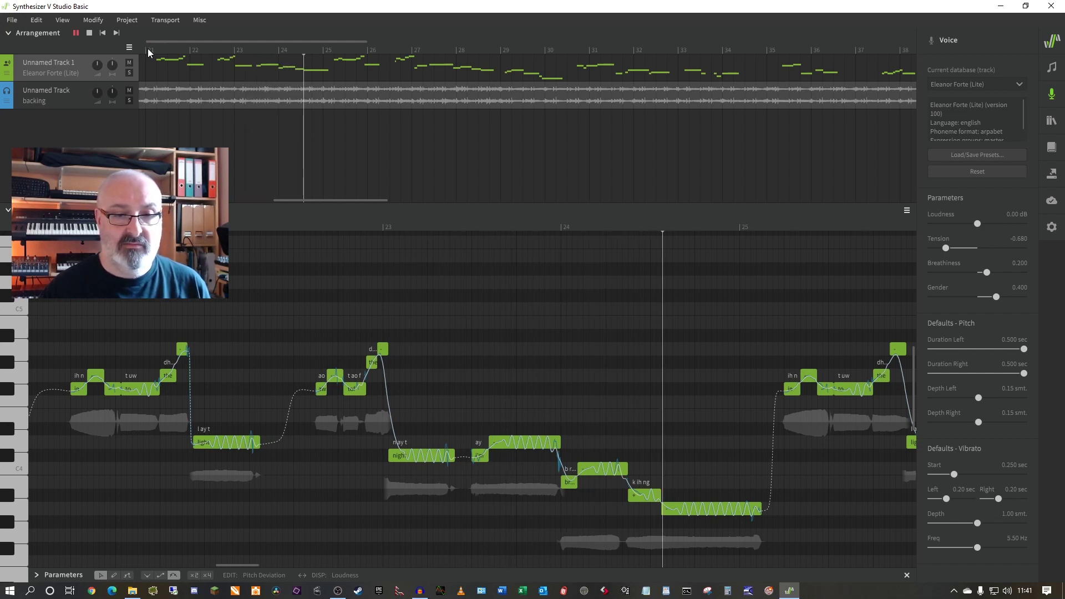
key("space")
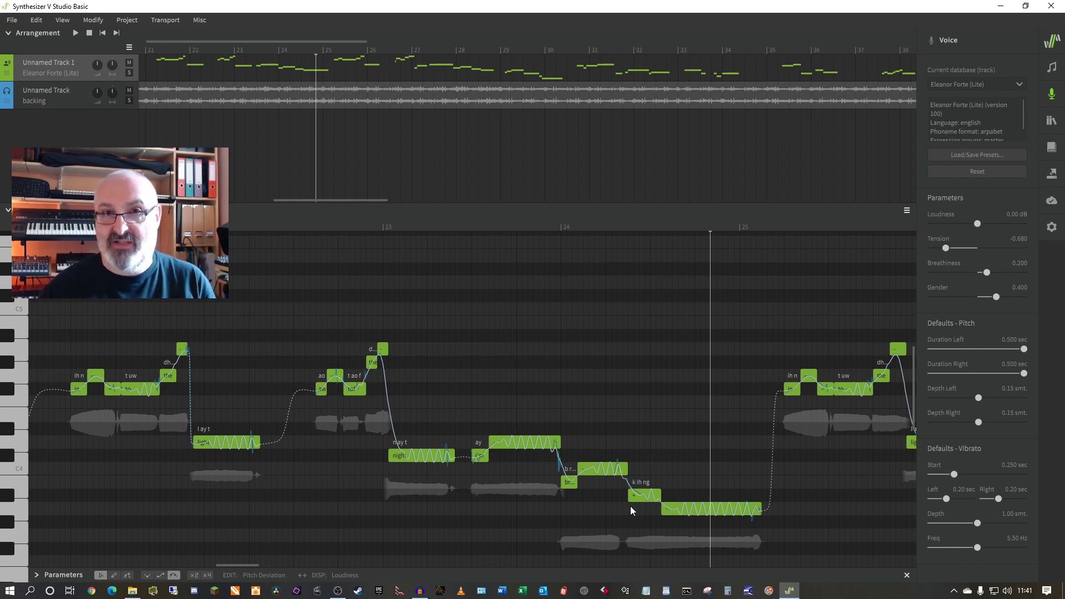
Compare the default pitch durations at 0.000 sec by playing the phrase, and set Duration Left and Duration Right to 0.035 sec.
key("space")
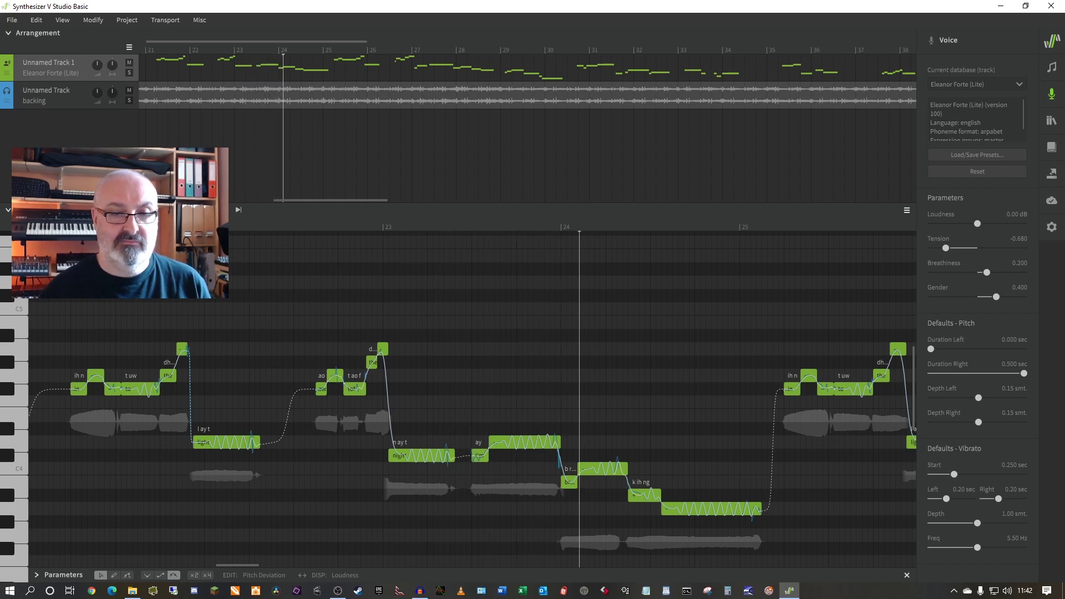
key("space")
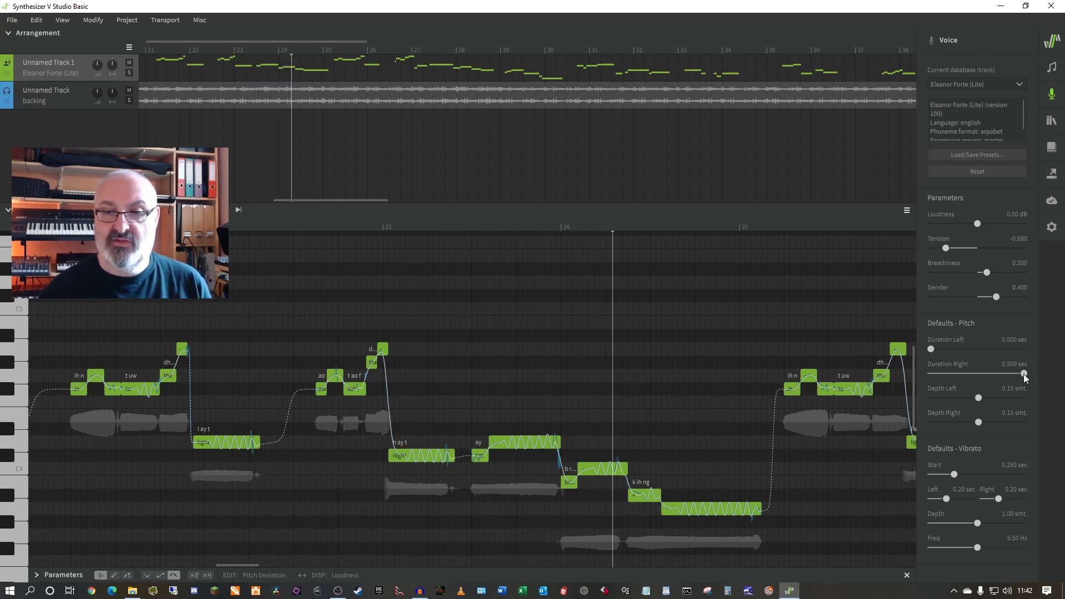
left_click_drag(1023, 374, 944, 373)
key("space")
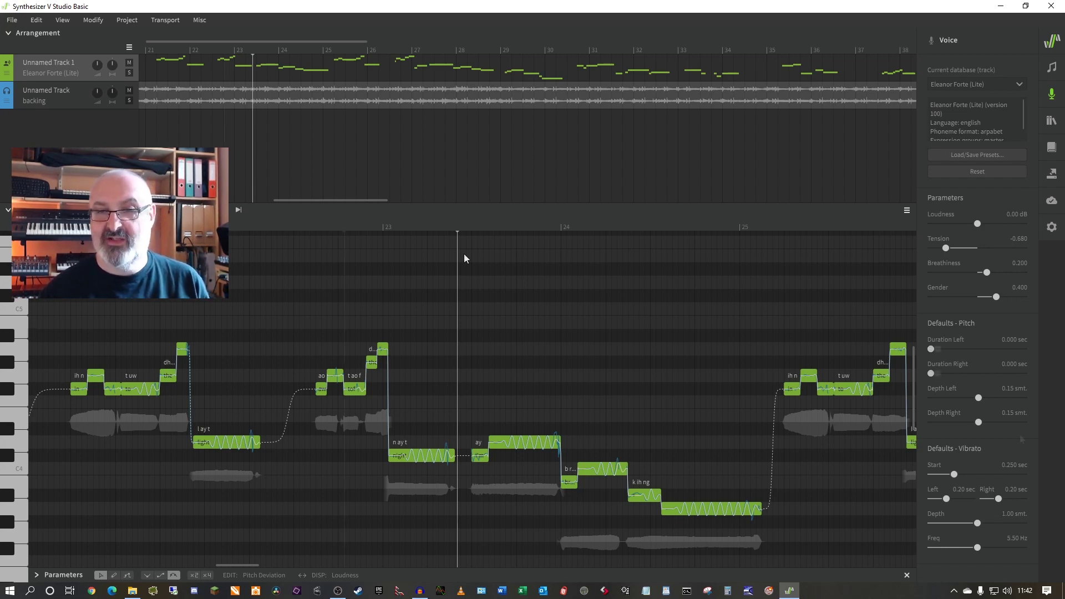
key("space")
left_click_drag(930, 349, 938, 349)
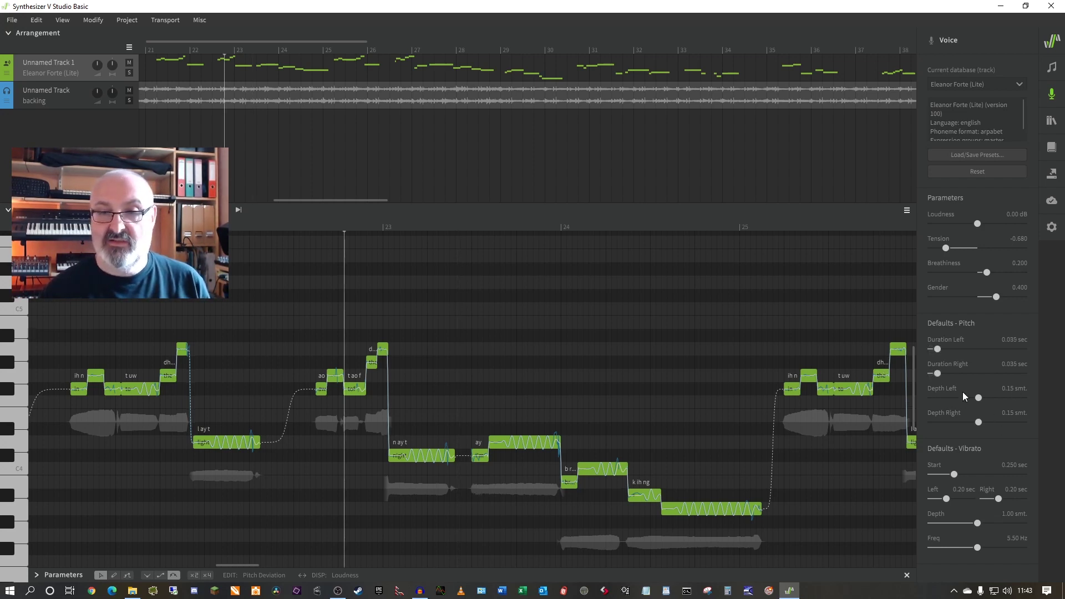
Try pitch Depth Left at 4.64 smt and Depth Right at 6.00 smt, play the phrase, and return both to 0.15 smt.
left_click_drag(978, 398, 986, 398)
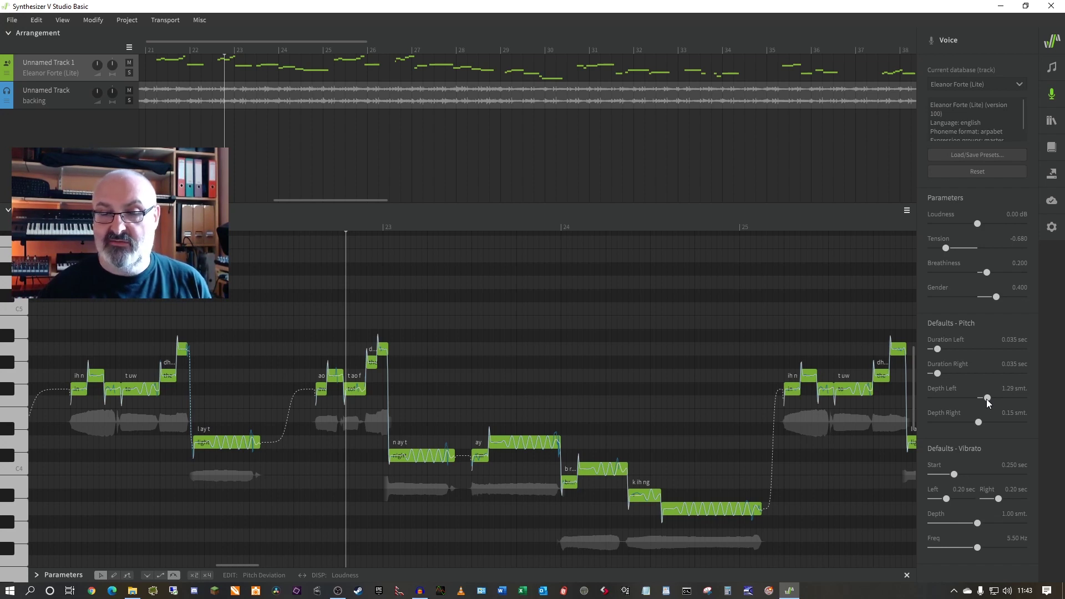
left_click_drag(988, 400, 1013, 401)
key("space")
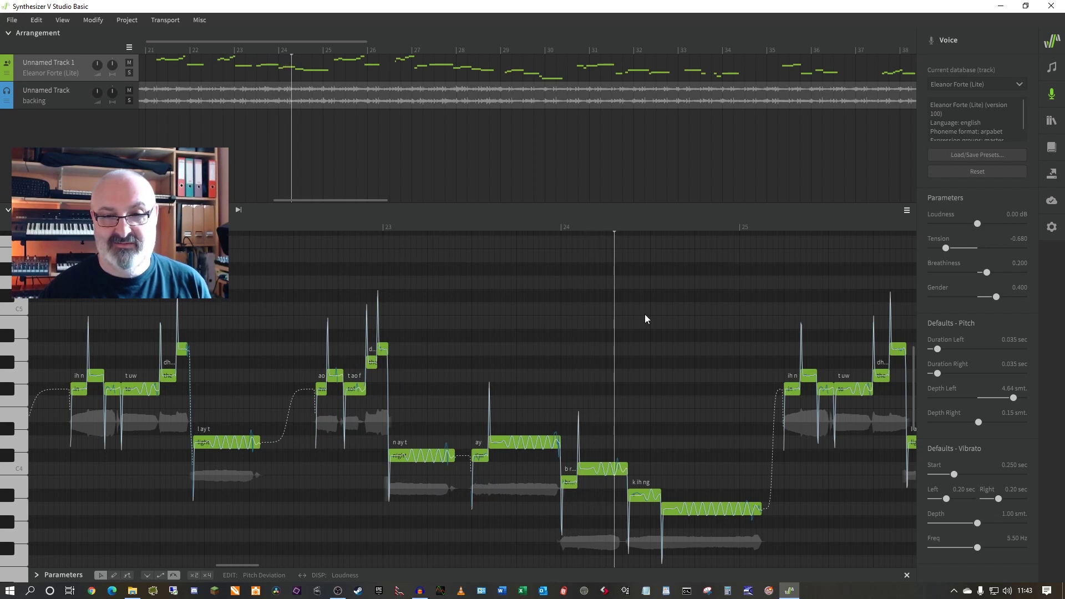
left_click_drag(979, 422, 1023, 422)
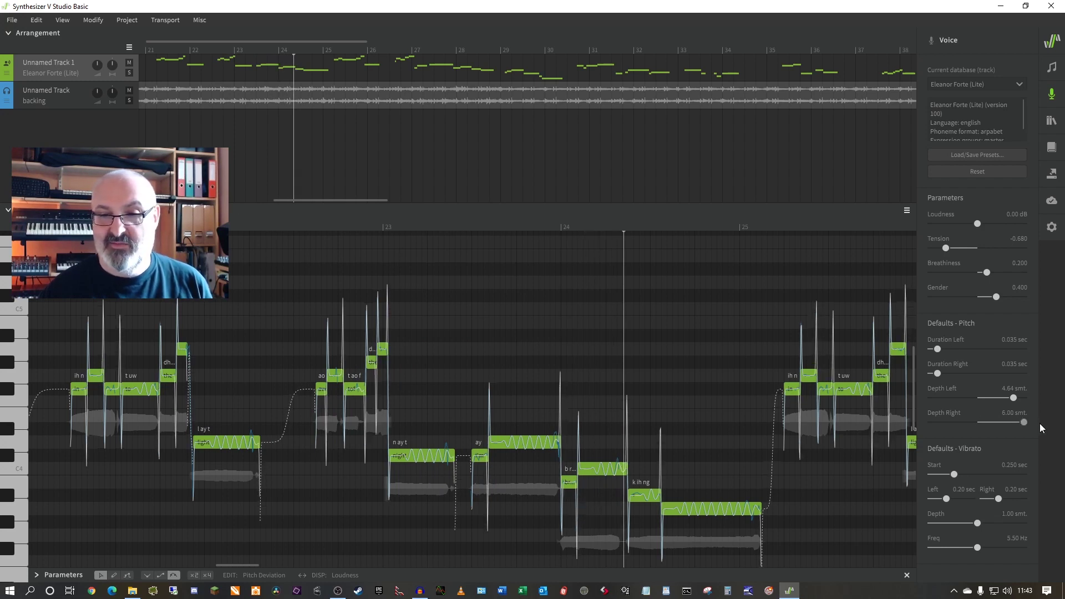
key("space")
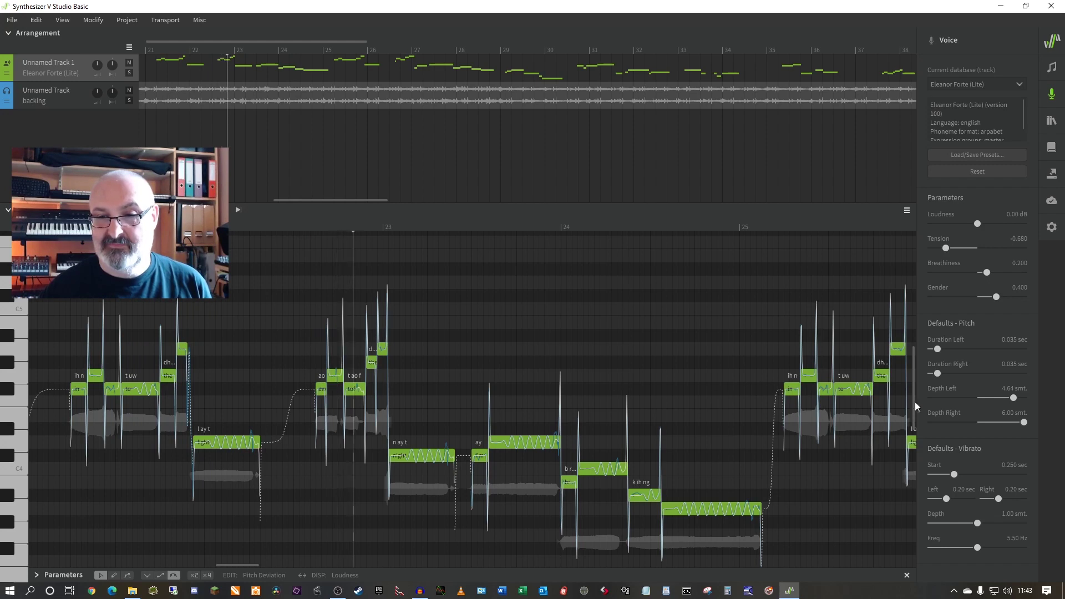
left_click_drag(1014, 398, 977, 422)
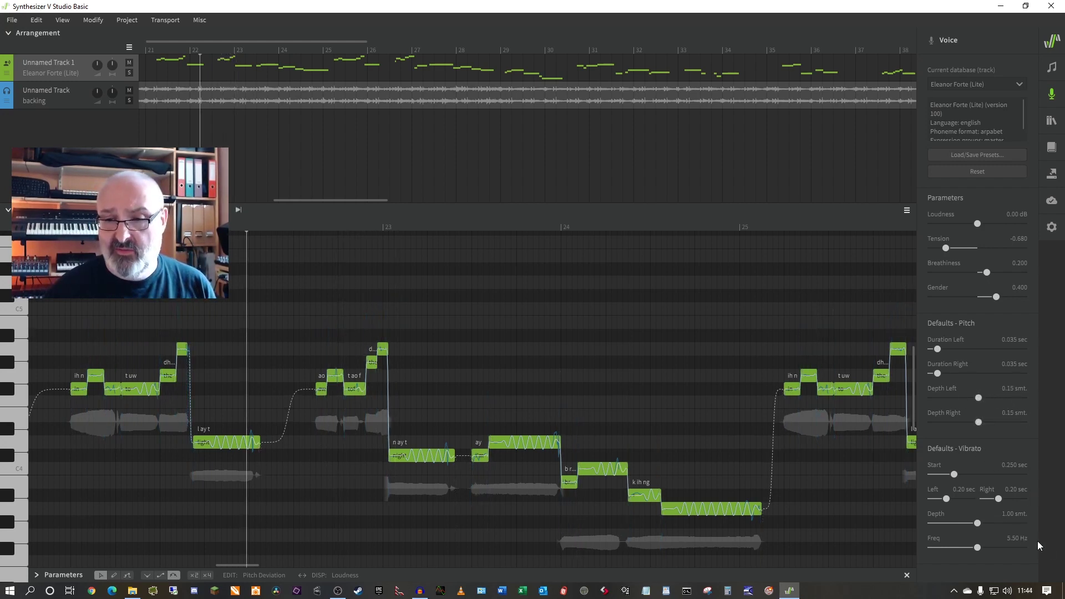
Set the default vibrato frequency to 4.50 Hz and its depth to 0.50 smt.
type("4.5")
key("Return")
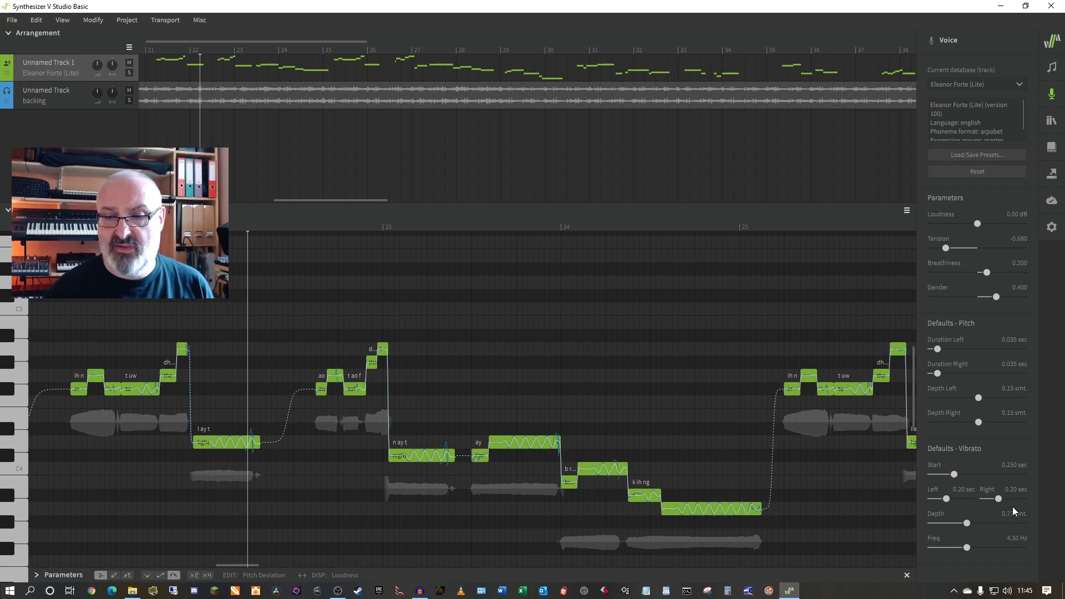
scroll(1006, 514, "down", 5)
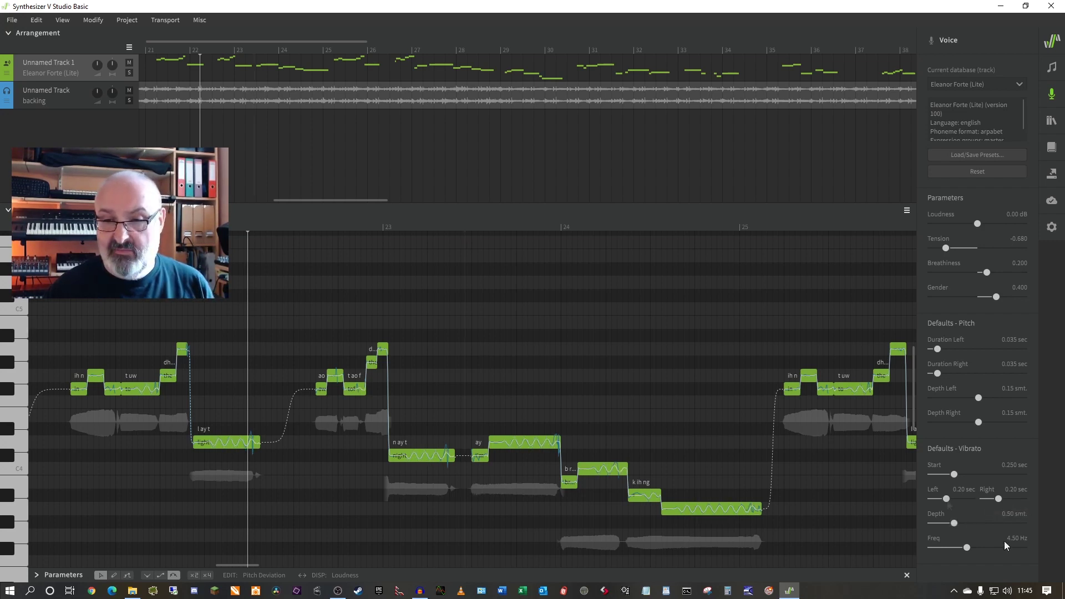
Set the default vibrato's Left time to 0.32 sec and its Start to 0.120 sec.
left_click(957, 500)
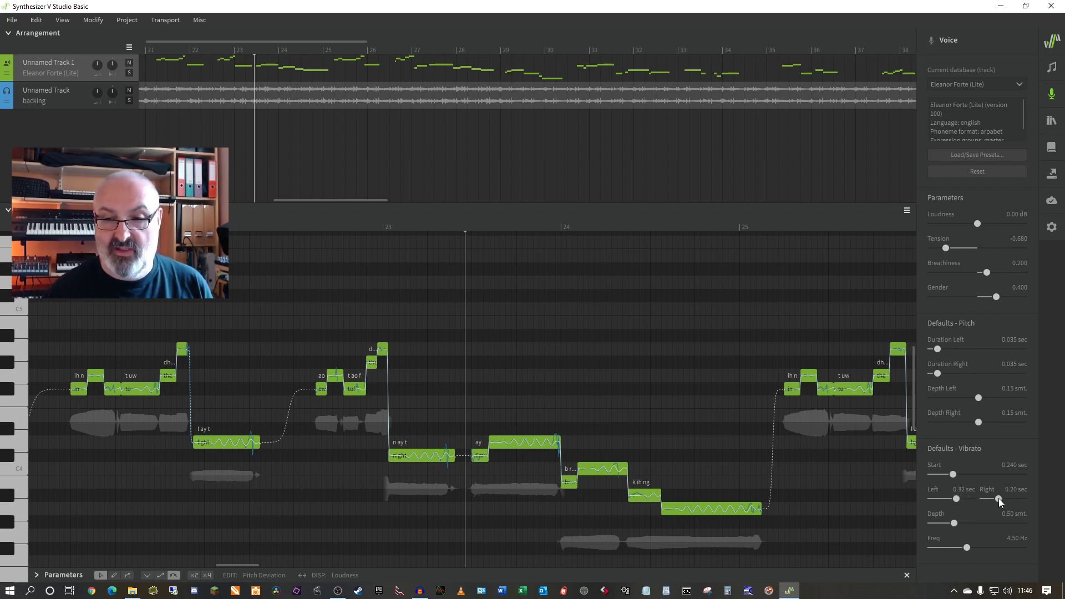
left_click(942, 475)
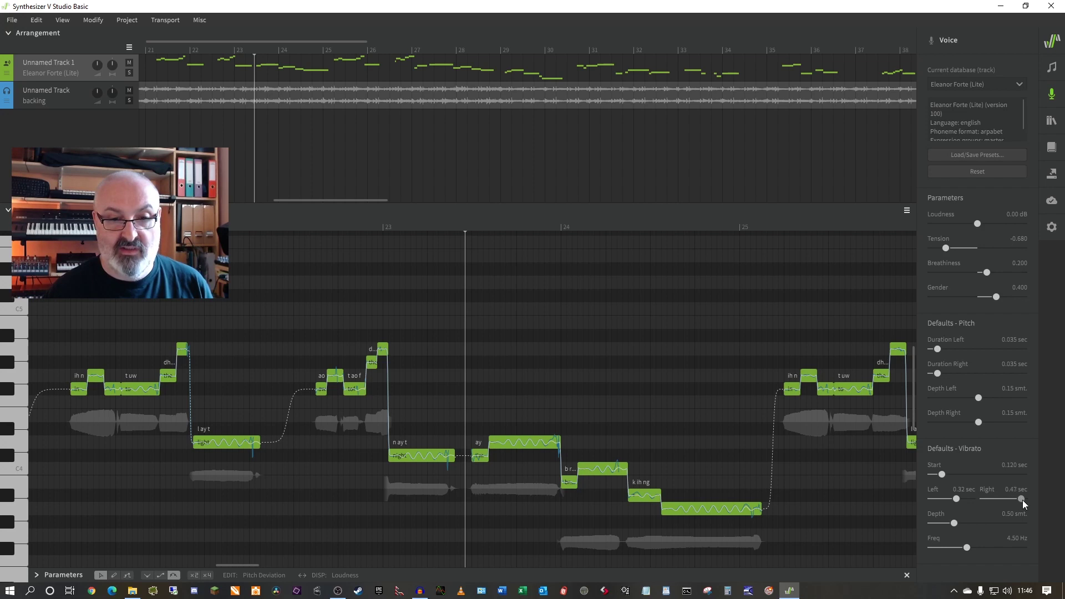
Set the default vibrato's Right time to 0.50 sec, play the phrase, and raise the voice Tension slightly.
left_click_drag(1022, 500, 1027, 500)
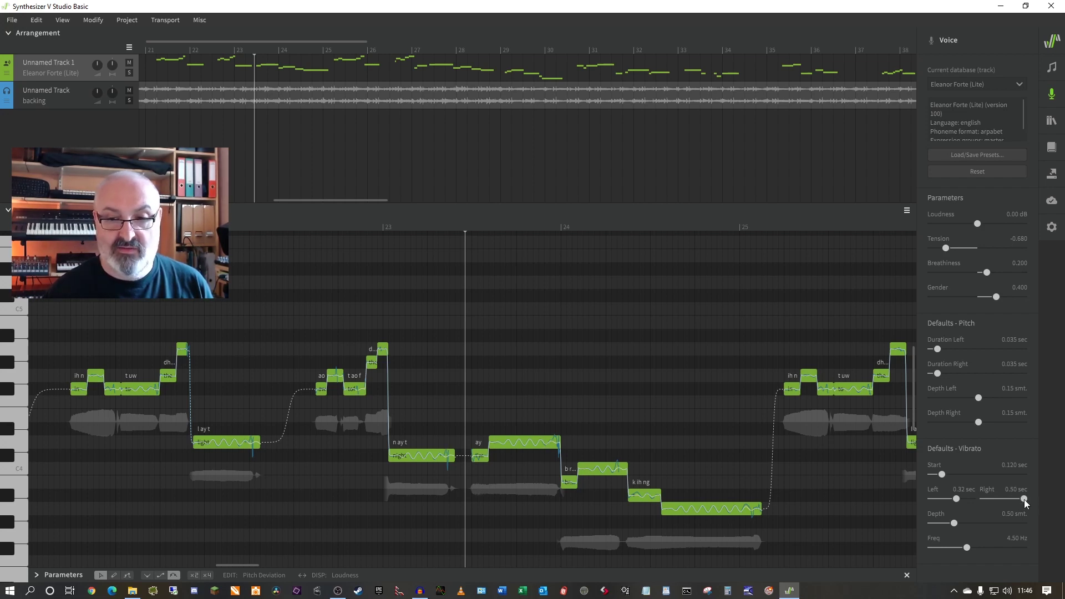
key("space")
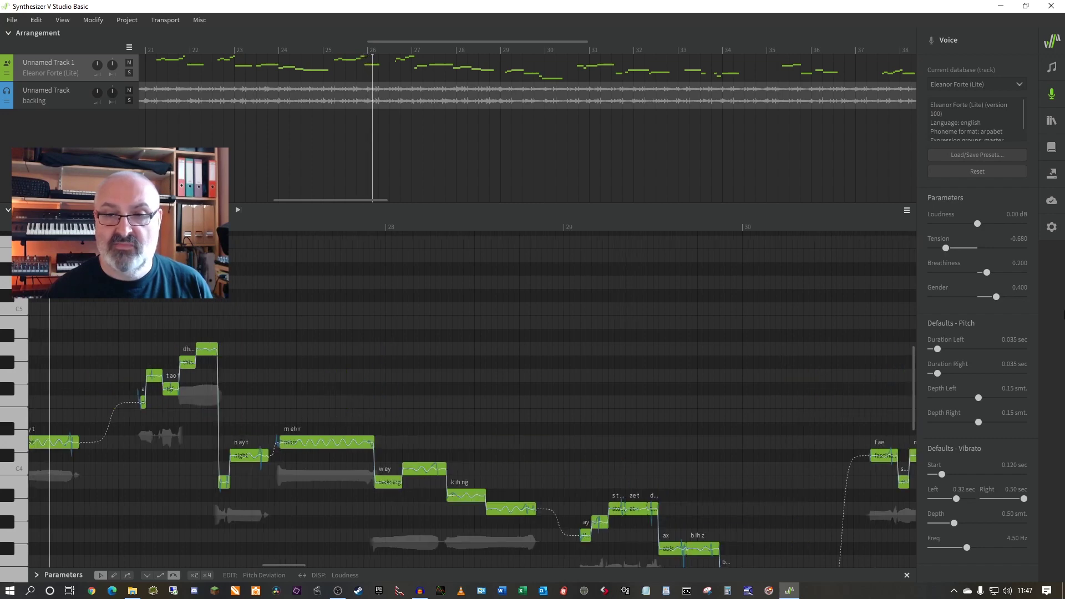
left_click_drag(945, 247, 957, 247)
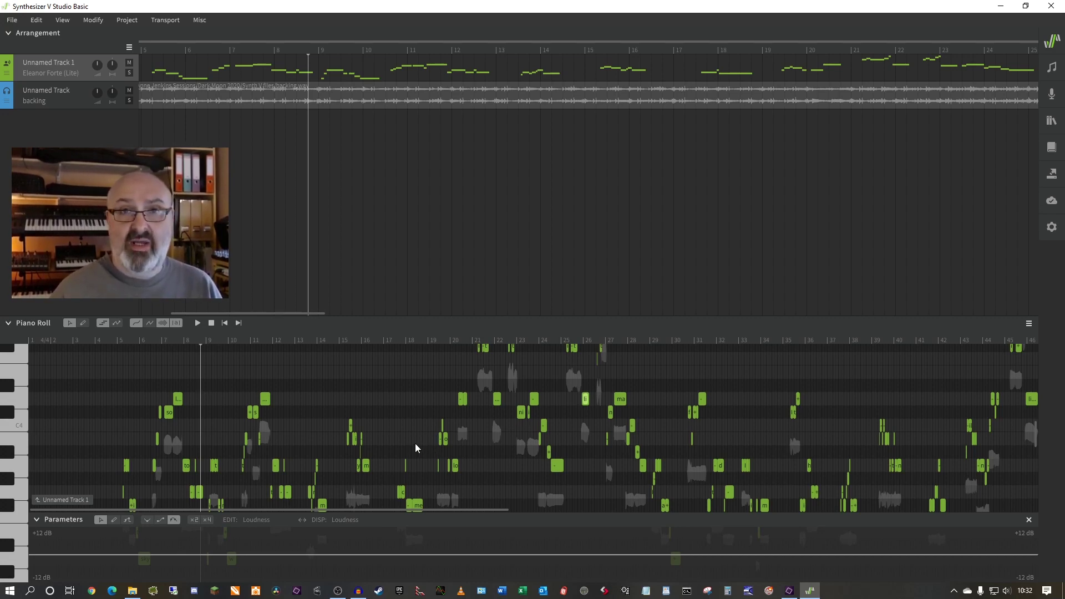
Place the playhead at bar 21 and compare the "light" note's properties with the track's voice settings.
scroll(415, 443, "right", 10)
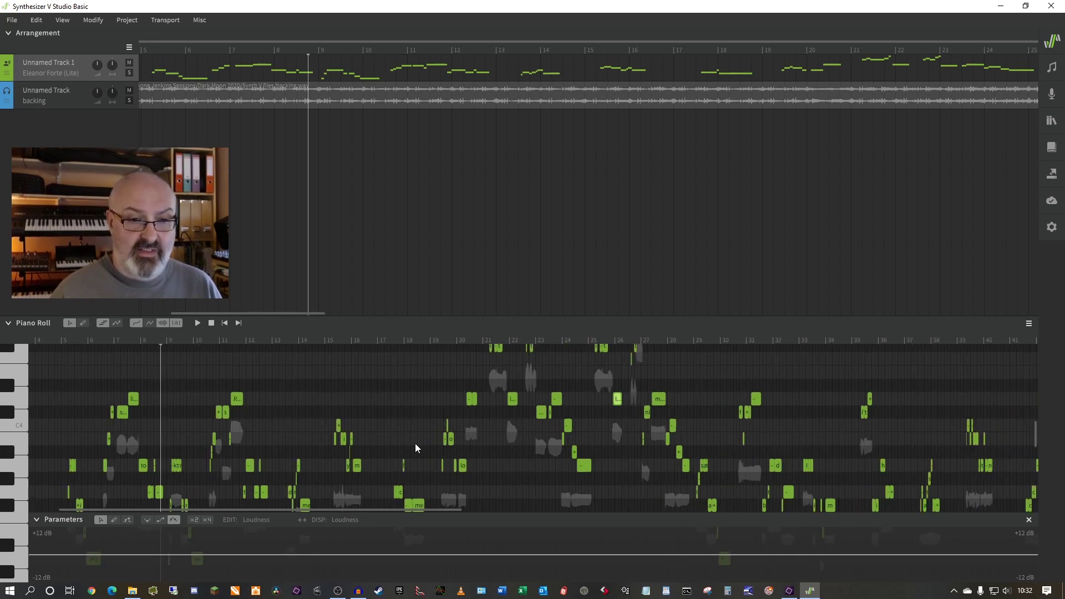
left_click(254, 339)
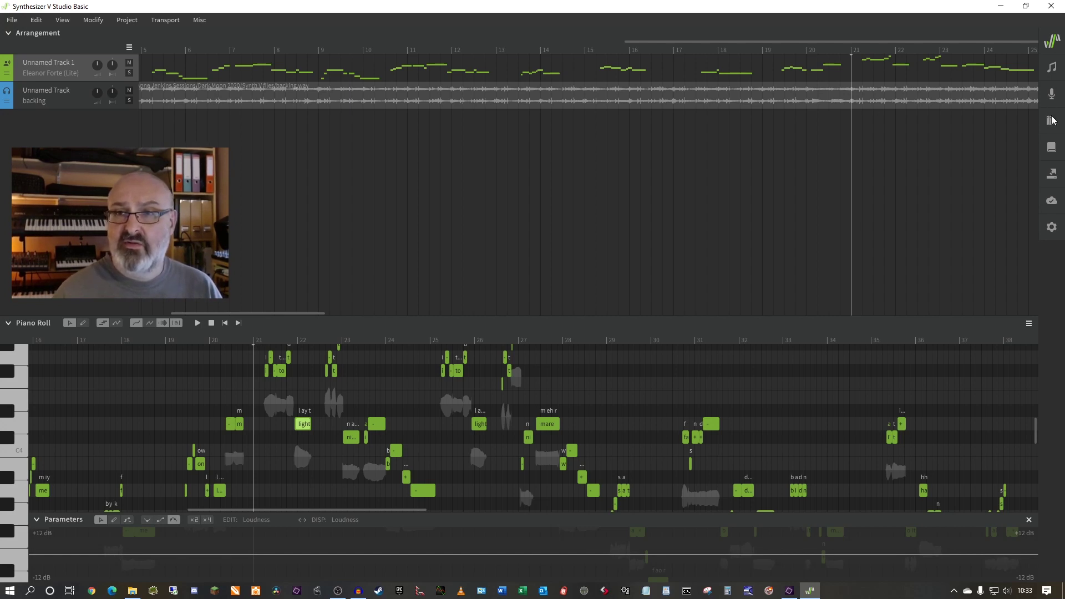
left_click(1052, 77)
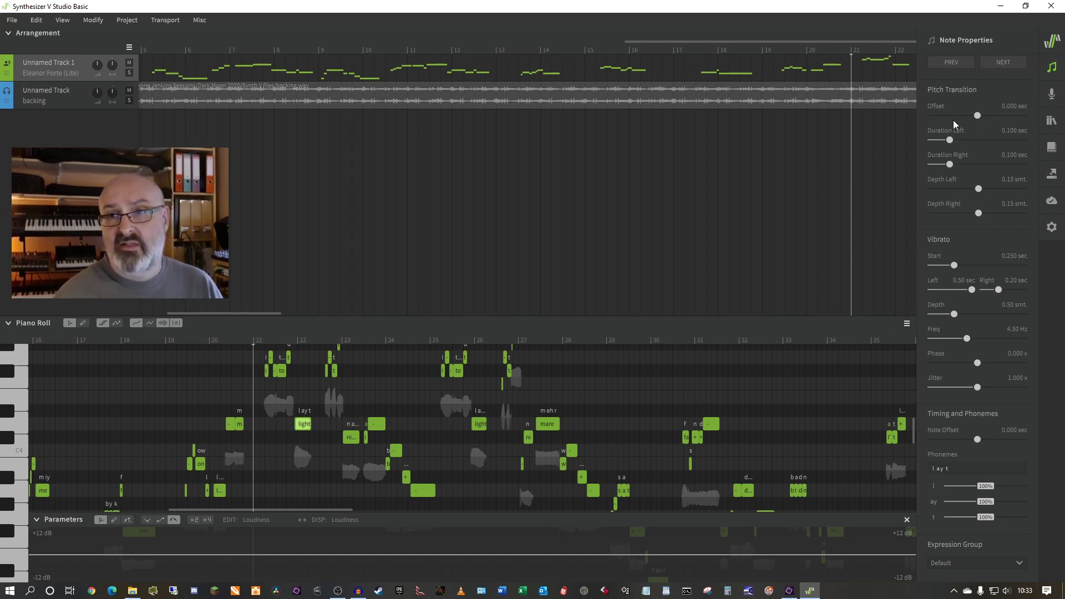
left_click(1052, 94)
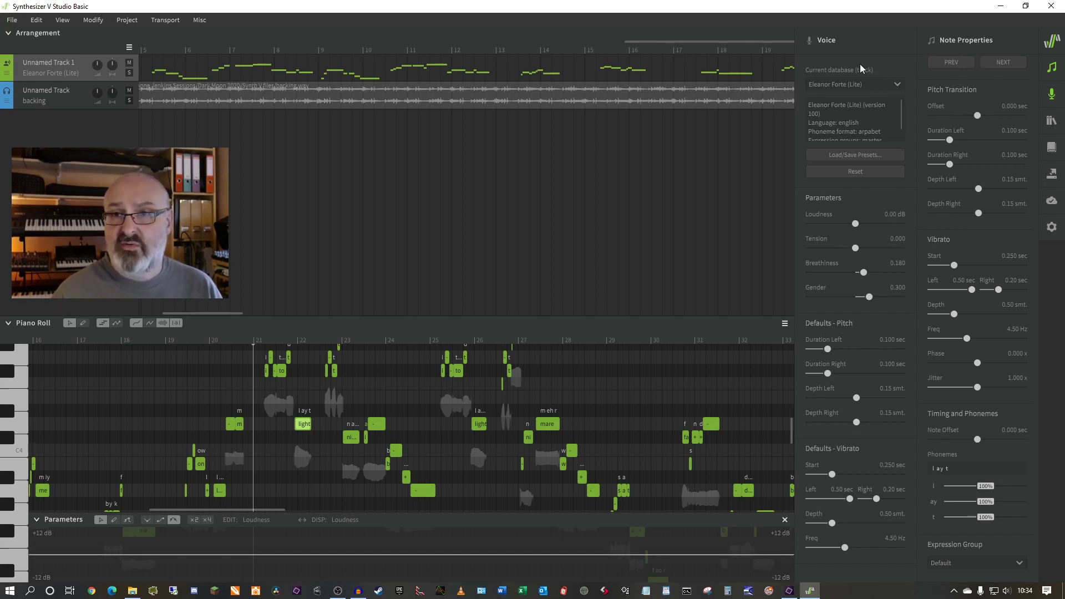
left_click(1052, 96)
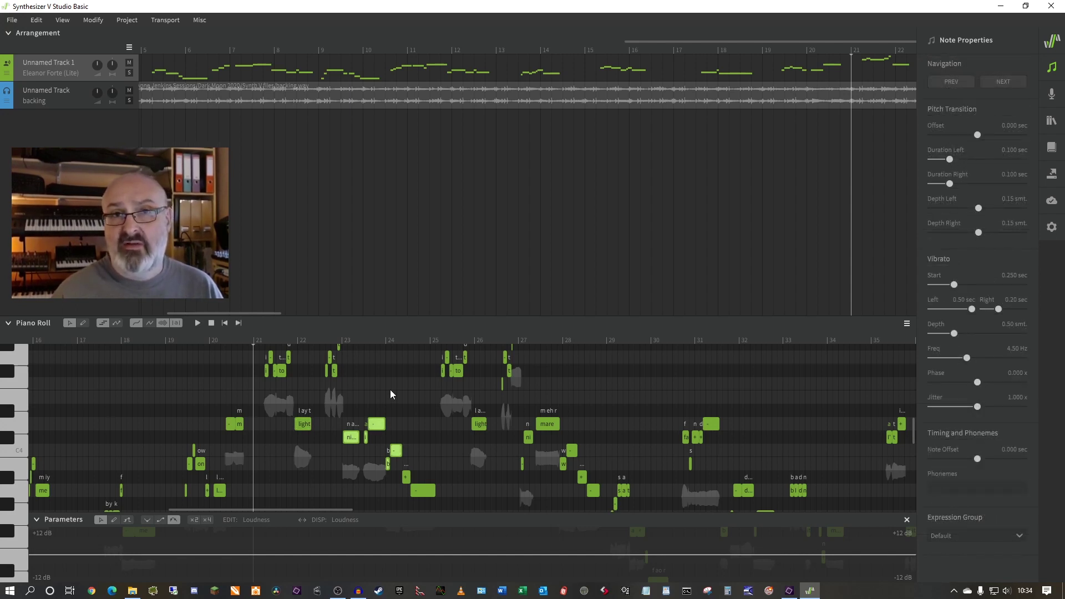
Select only the "light" note in bar 22 and play the phrase from bar 21.
left_click(391, 389)
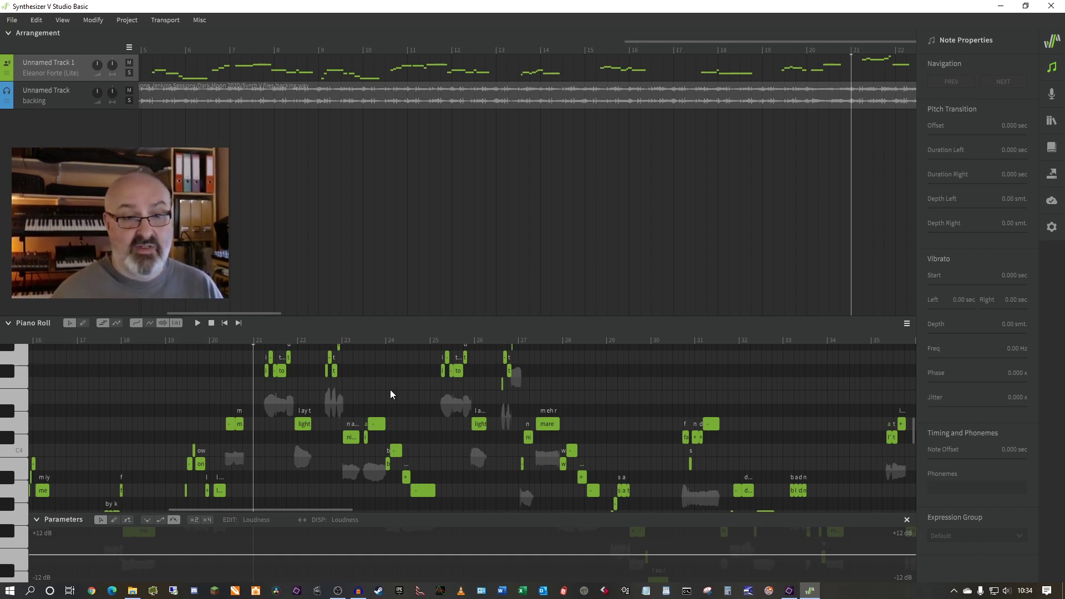
left_click(303, 425)
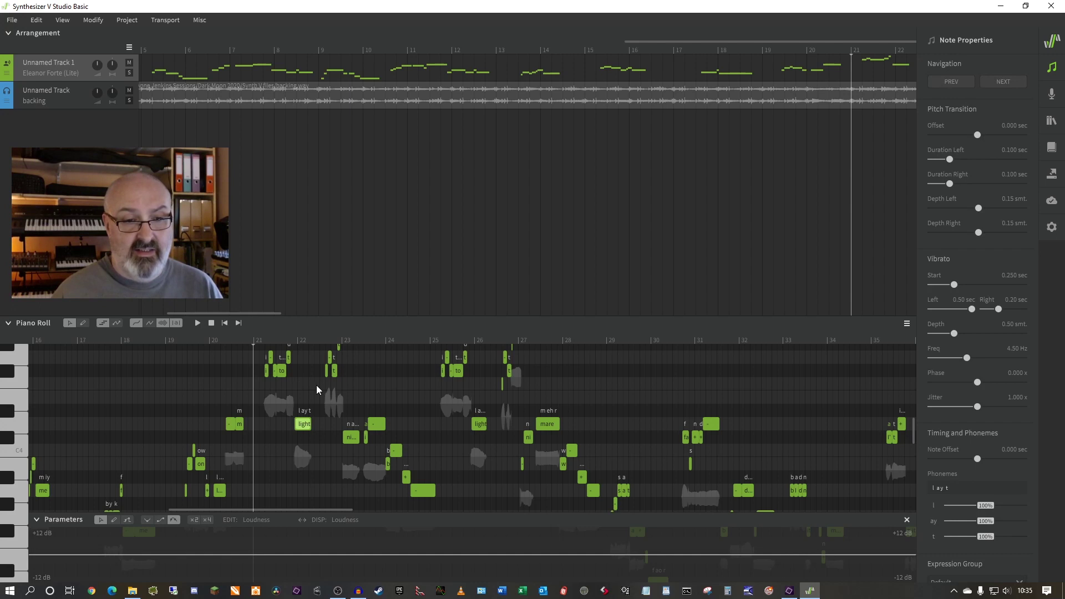
scroll(967, 461, "down", 1)
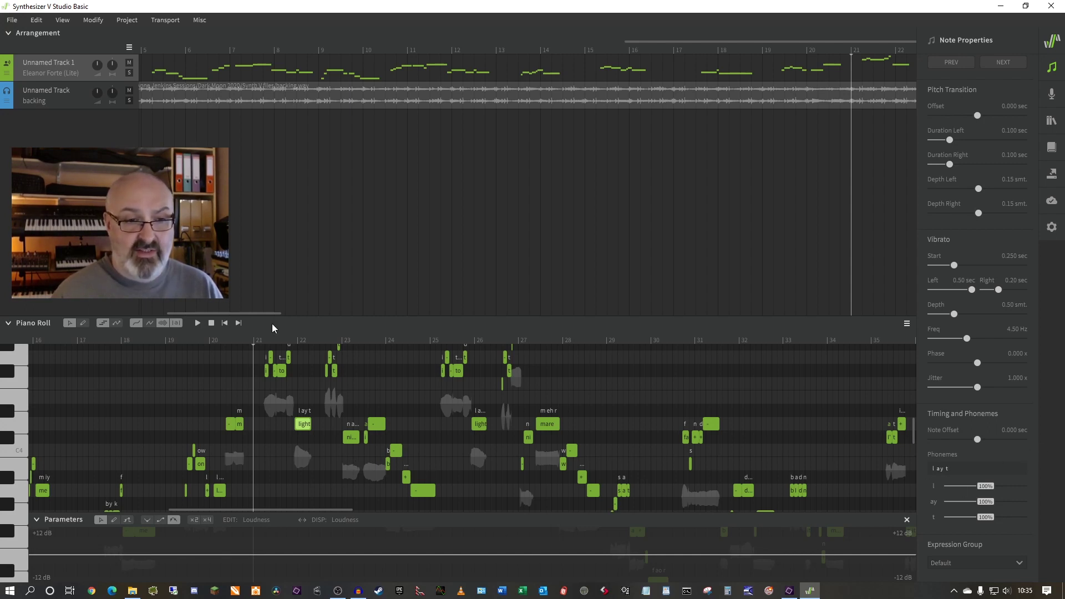
key("space")
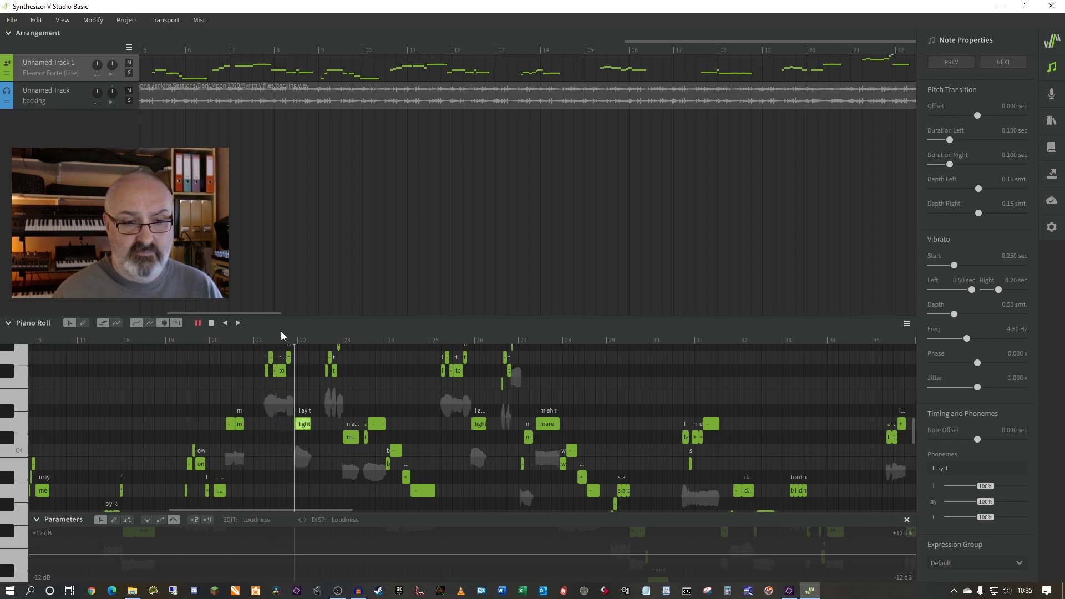
key("space")
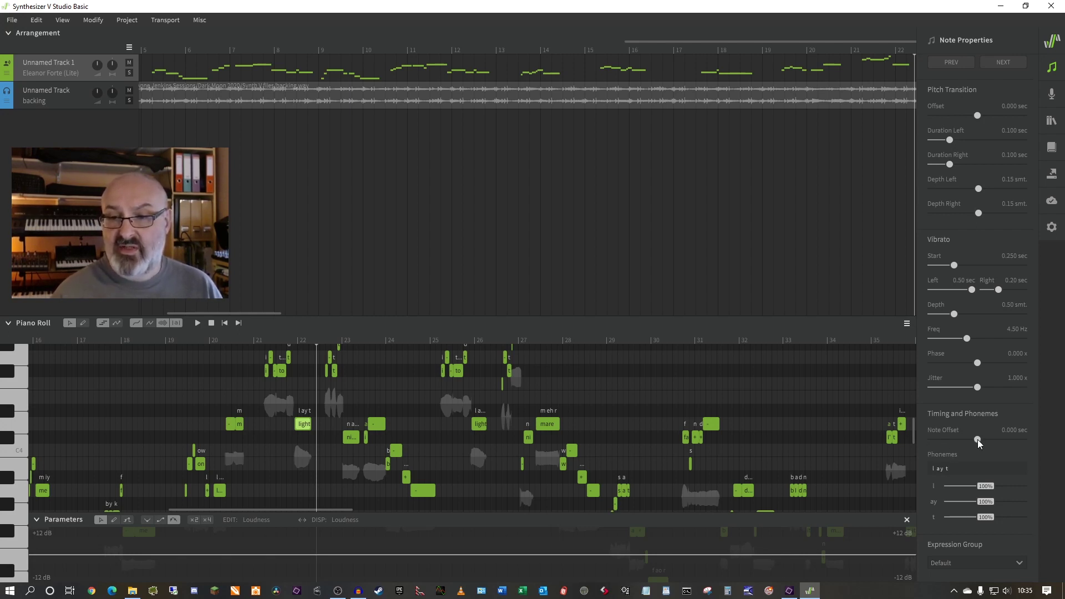
Try a Note Offset of -0.100 sec on the "light" note and play the phrase from bar 21.
left_click_drag(977, 439, 974, 441)
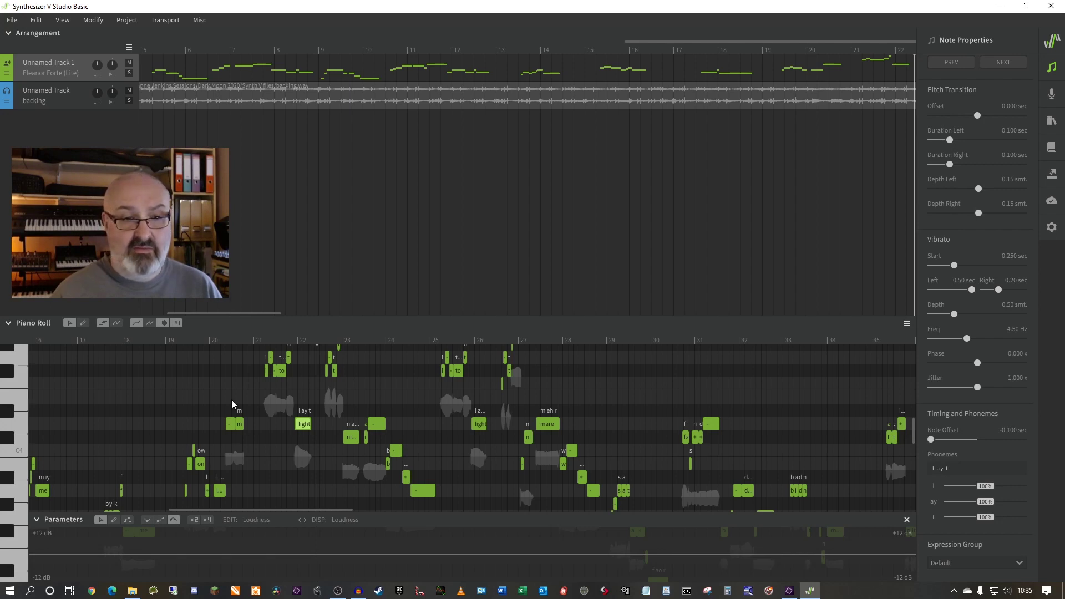
left_click(255, 338)
key("space")
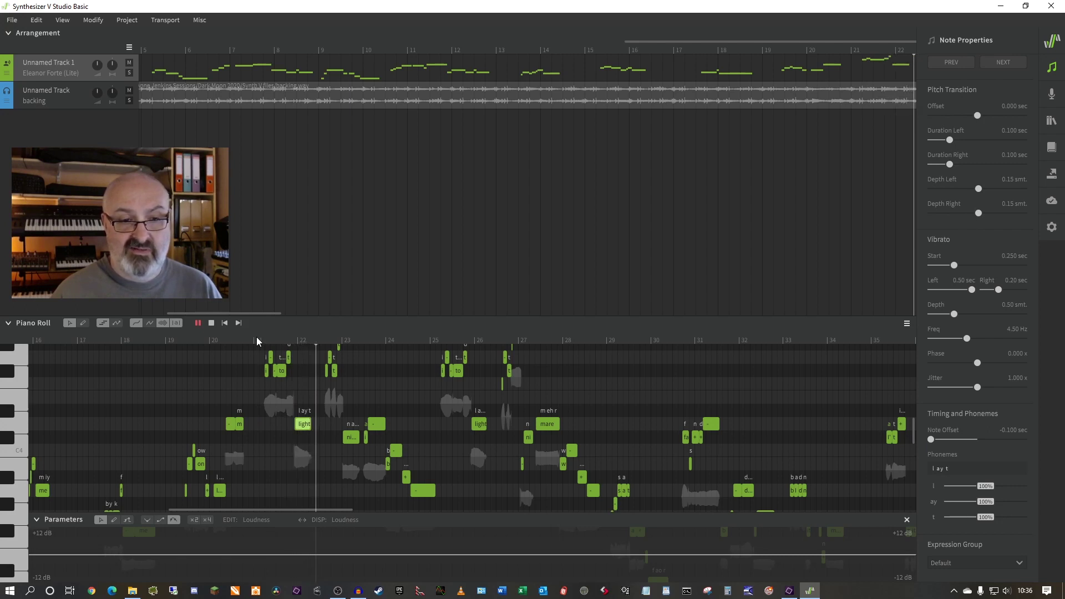
key("space")
Try a Note Offset of 0.100 sec on the "light" note, play the phrase, and return the offset to 0.000 sec.
left_click_drag(930, 440, 1025, 446)
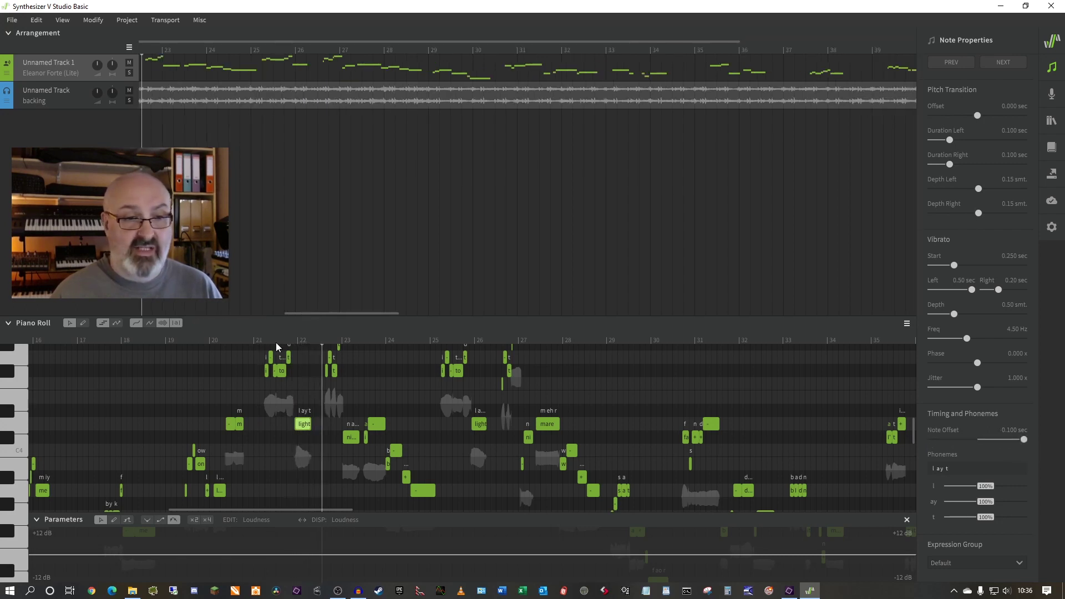
left_click(260, 338)
key("space")
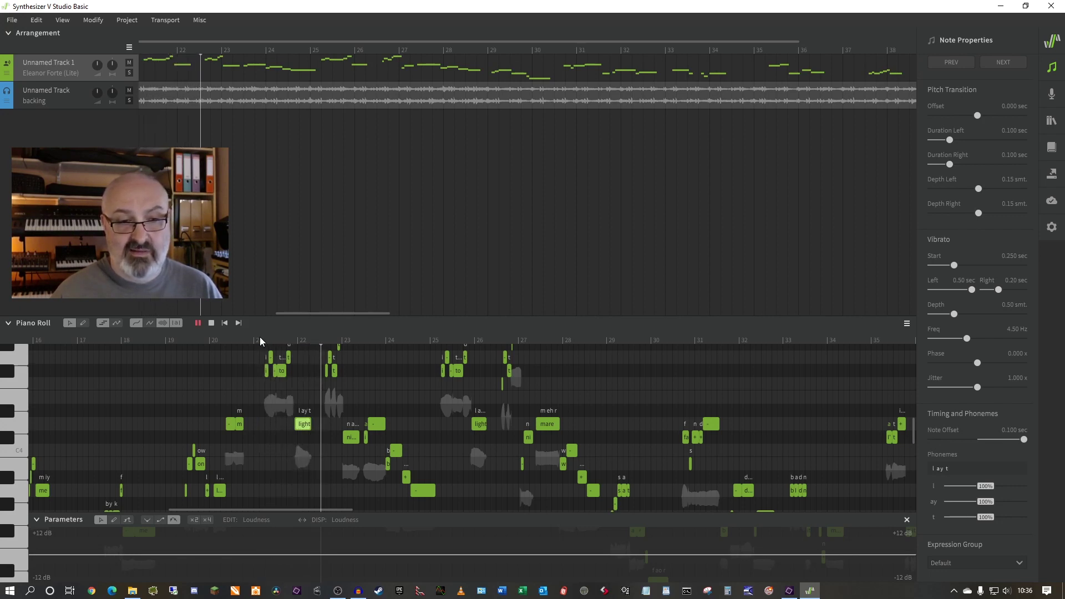
key("space")
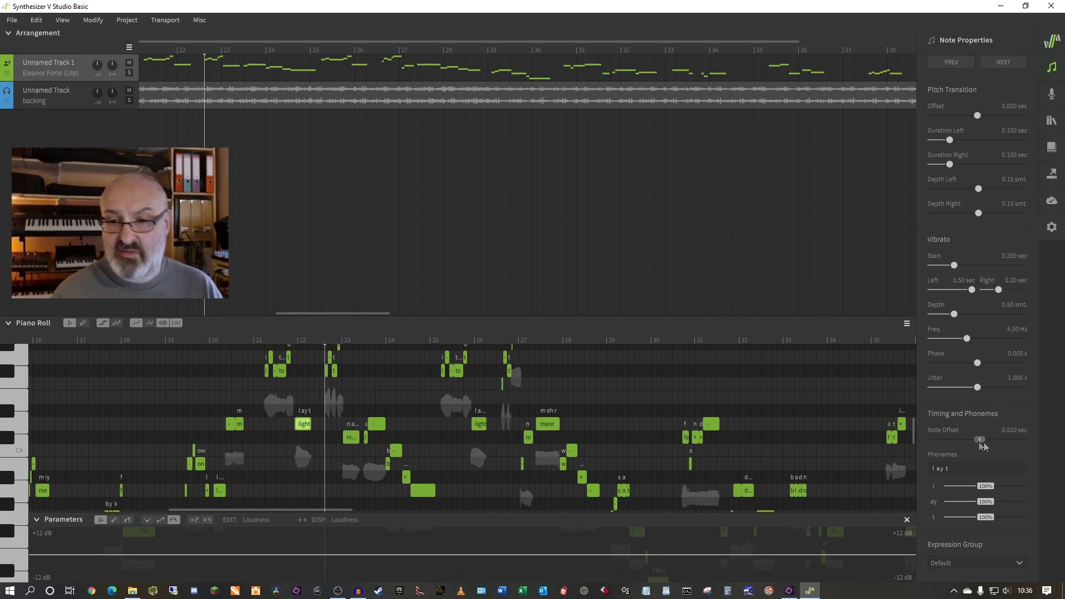
left_click_drag(983, 442, 979, 442)
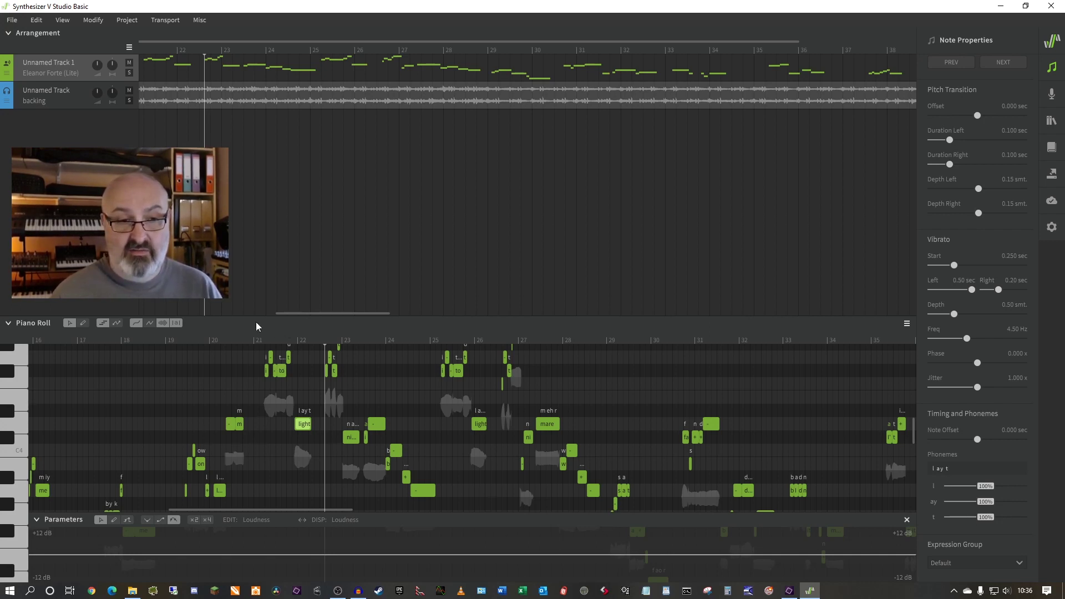
Set the "light" note's phonemes to l 180%, ay 20% and t 180%, play the phrase, and return ay and t to 100%.
left_click(257, 337)
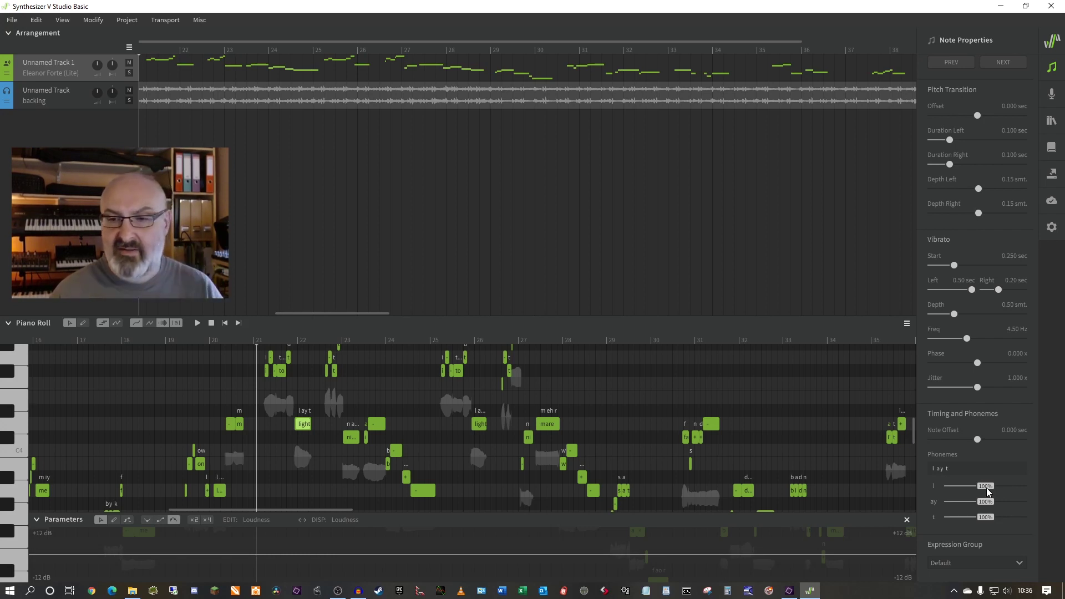
left_click_drag(986, 488, 1023, 488)
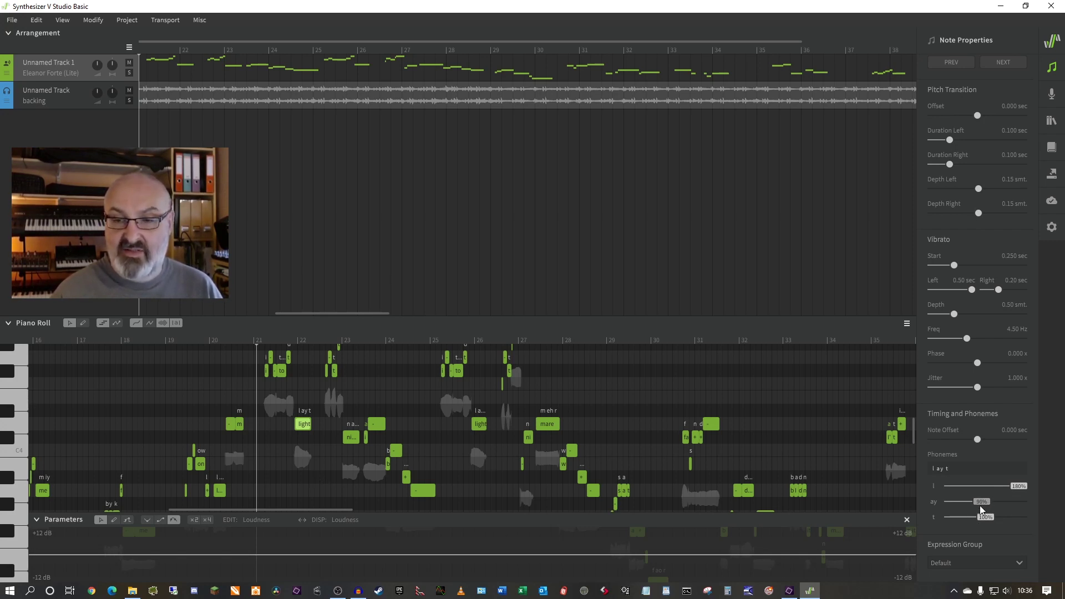
left_click_drag(979, 506, 965, 506)
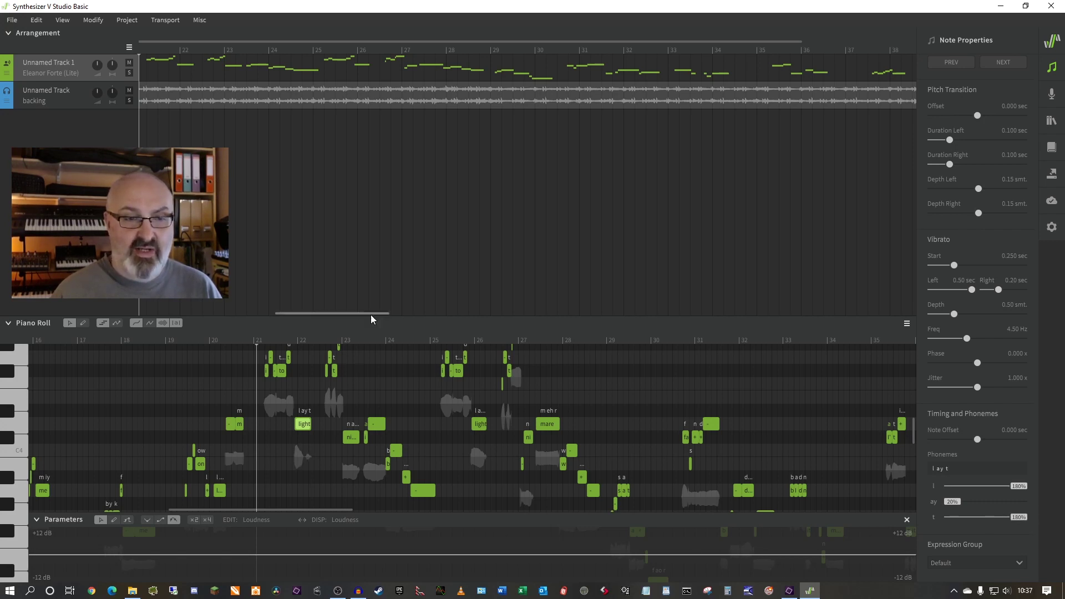
key("space")
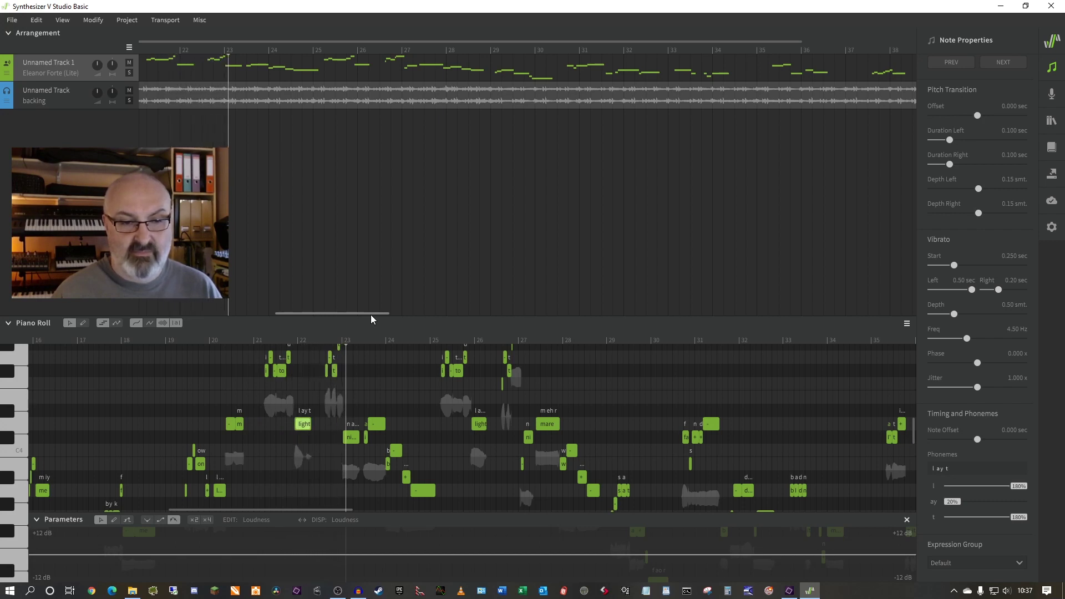
left_click_drag(952, 502, 983, 503)
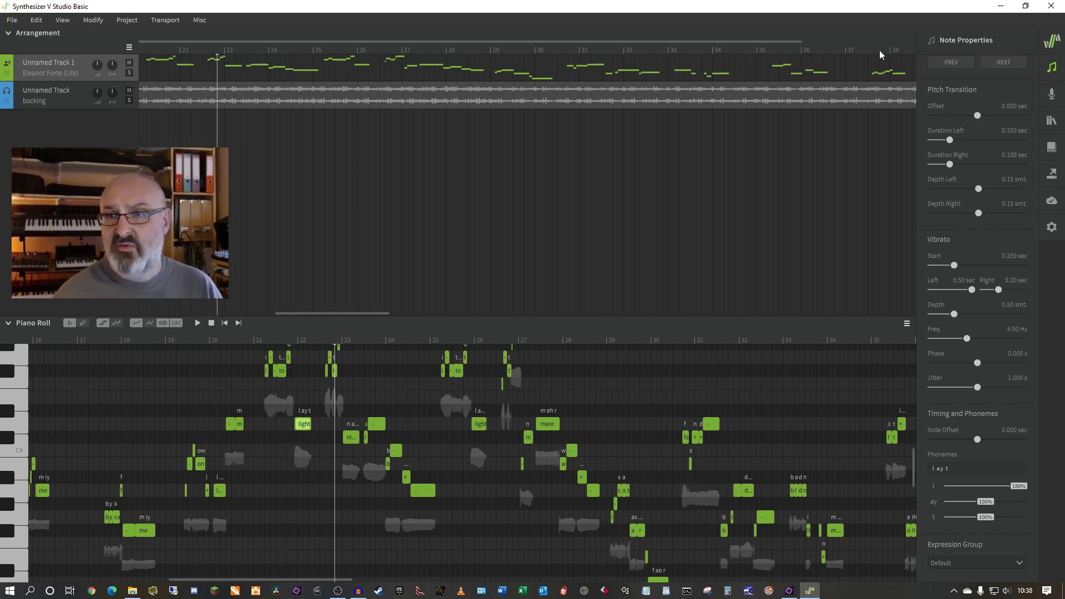
Close the note properties and add a parameter panel below the piano roll for editing Loudness.
left_click(1052, 70)
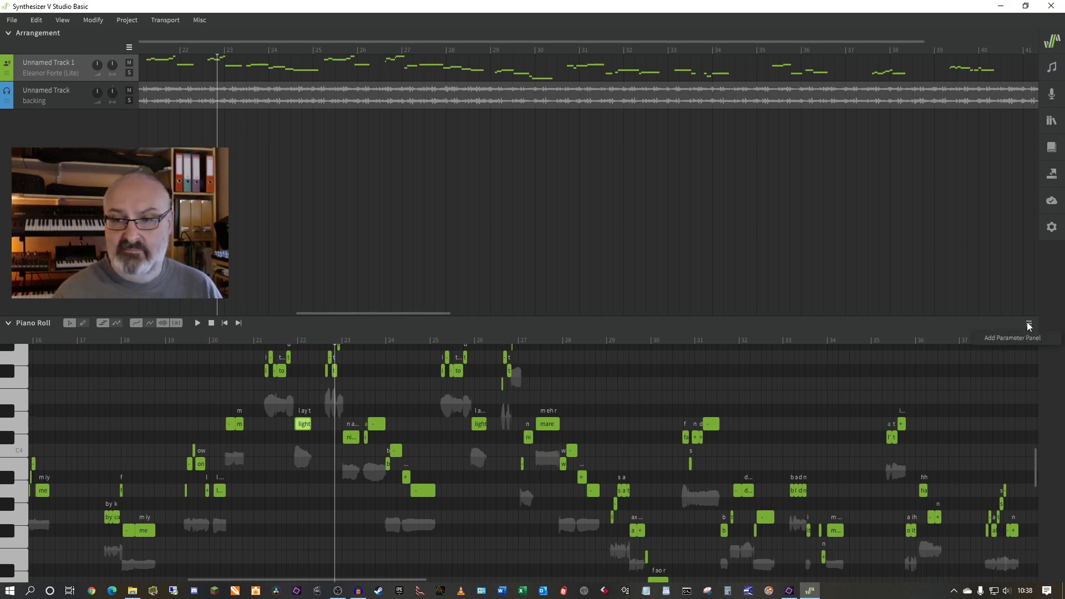
left_click(995, 337)
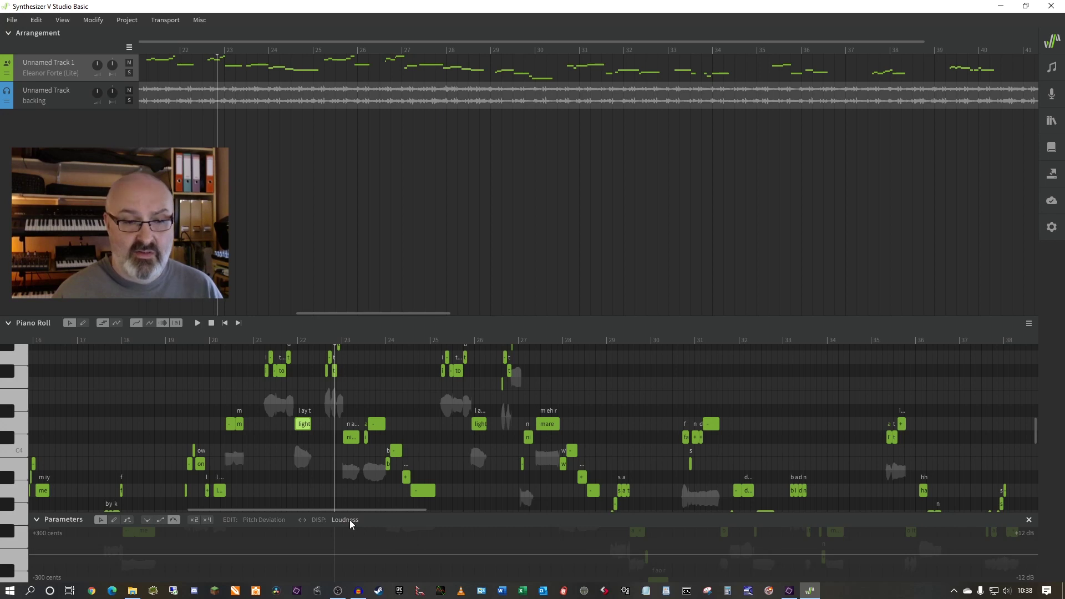
left_click(263, 520)
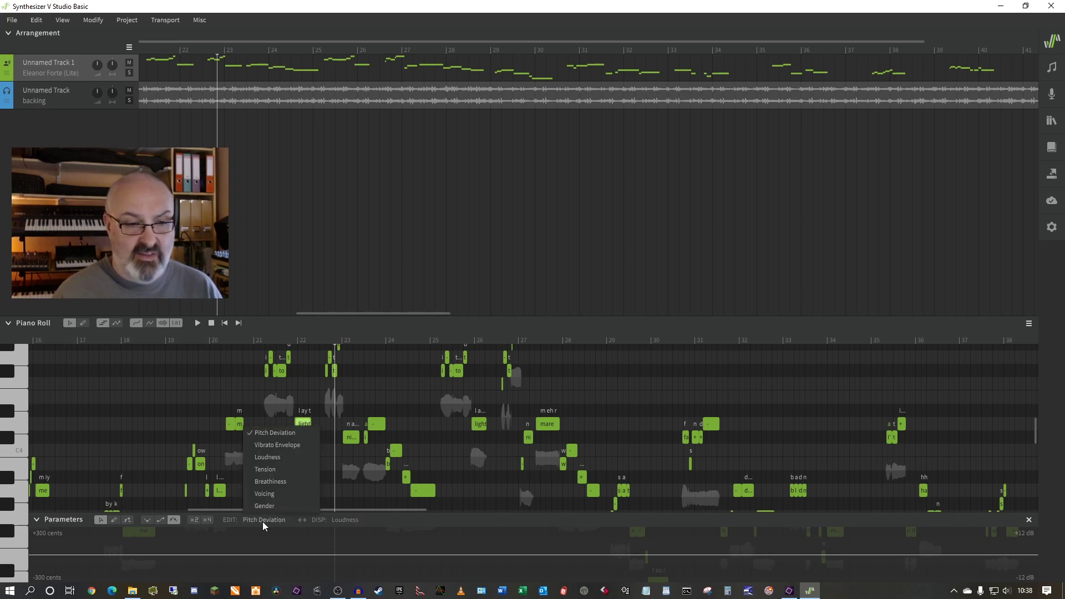
left_click(274, 458)
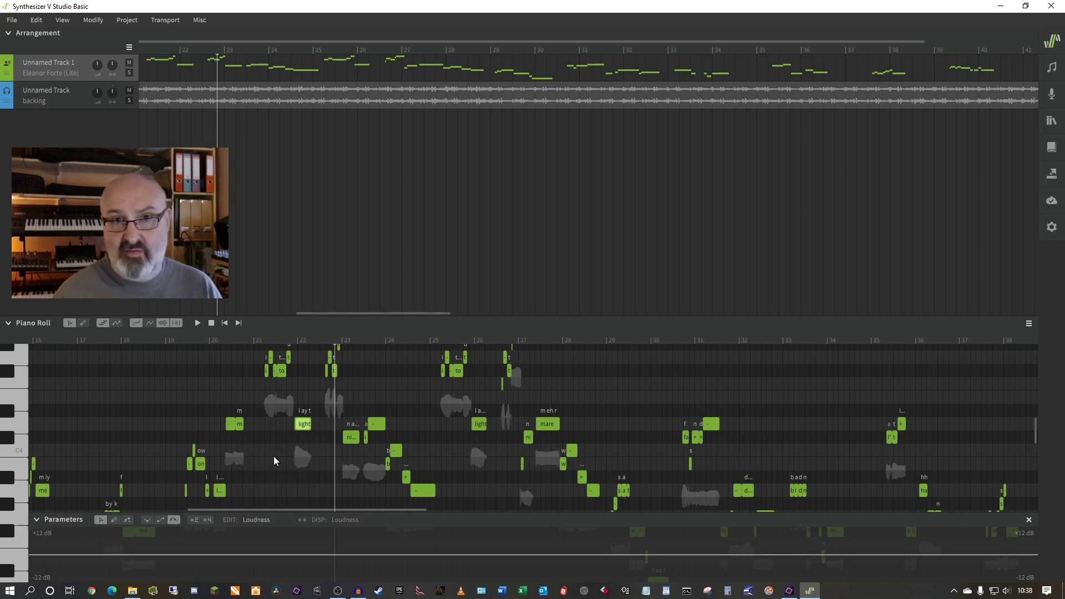
Play the vocal from just after bar 10 to bar 13 to check its loudness.
scroll(291, 462, "left", 5)
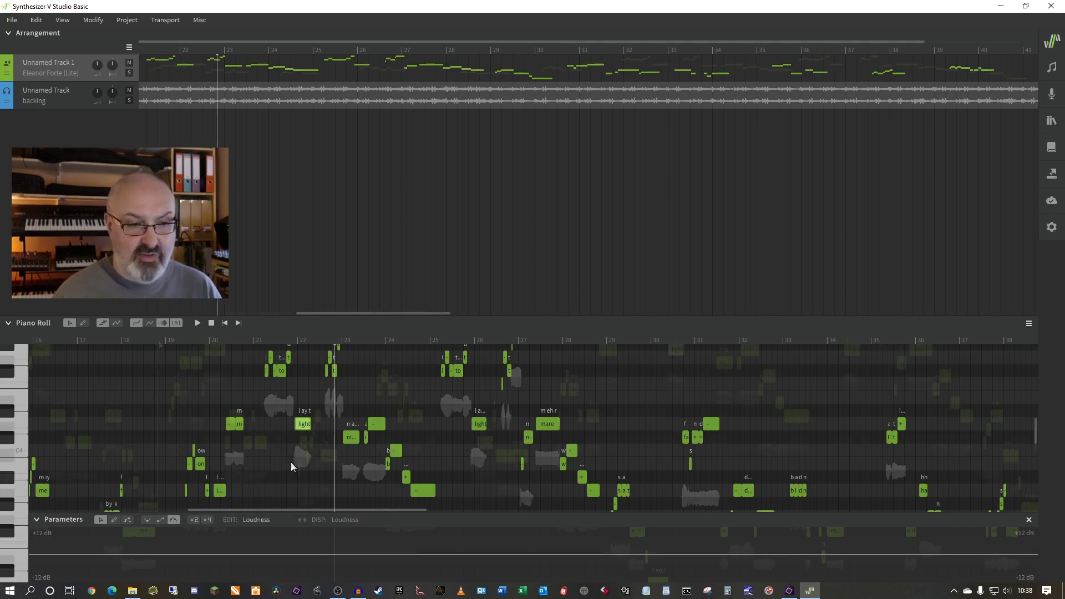
left_click(158, 340)
key("space")
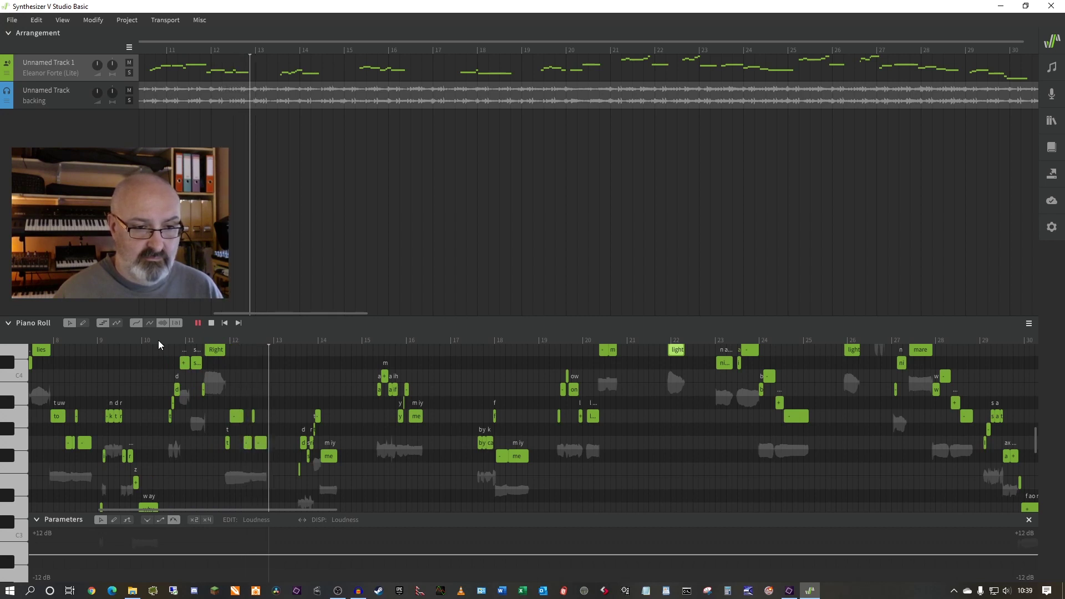
key("space")
Draw a short loudness dip at the start of the "Right" note in bar 11.
scroll(162, 408, "up", 1)
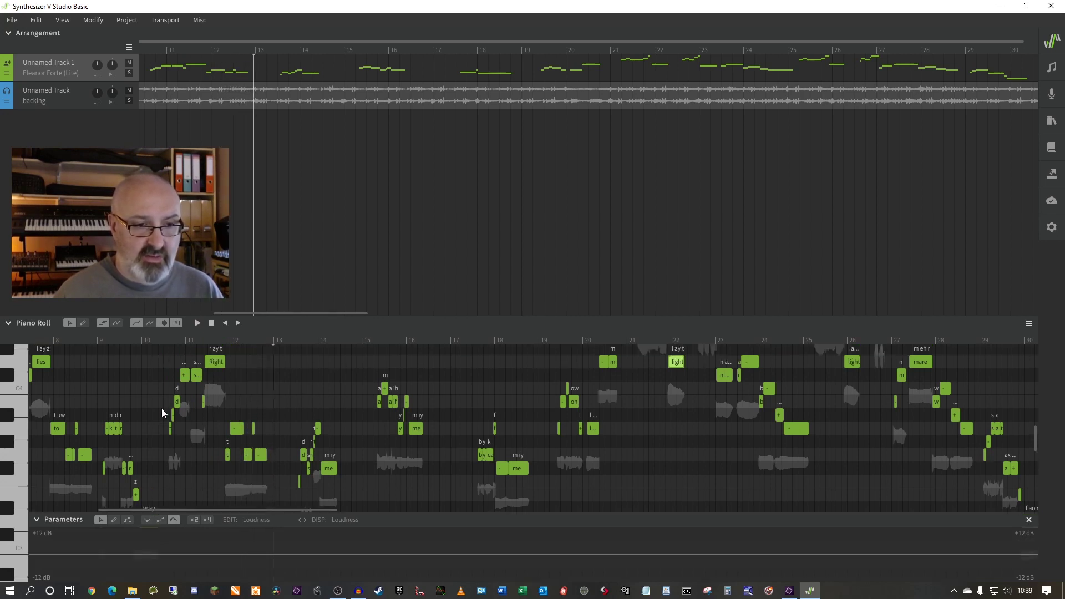
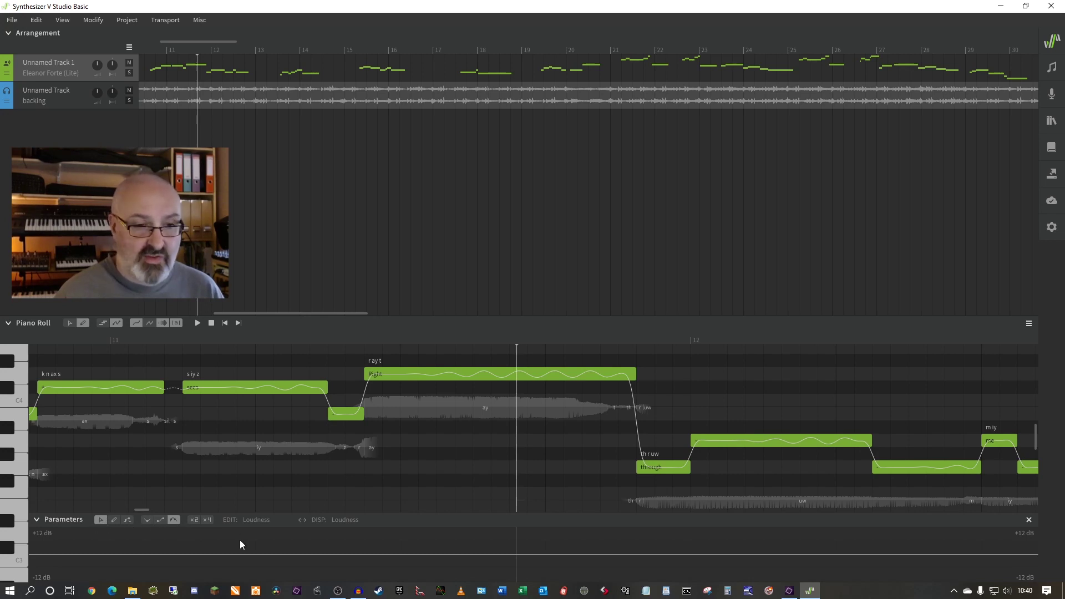
left_click(114, 520)
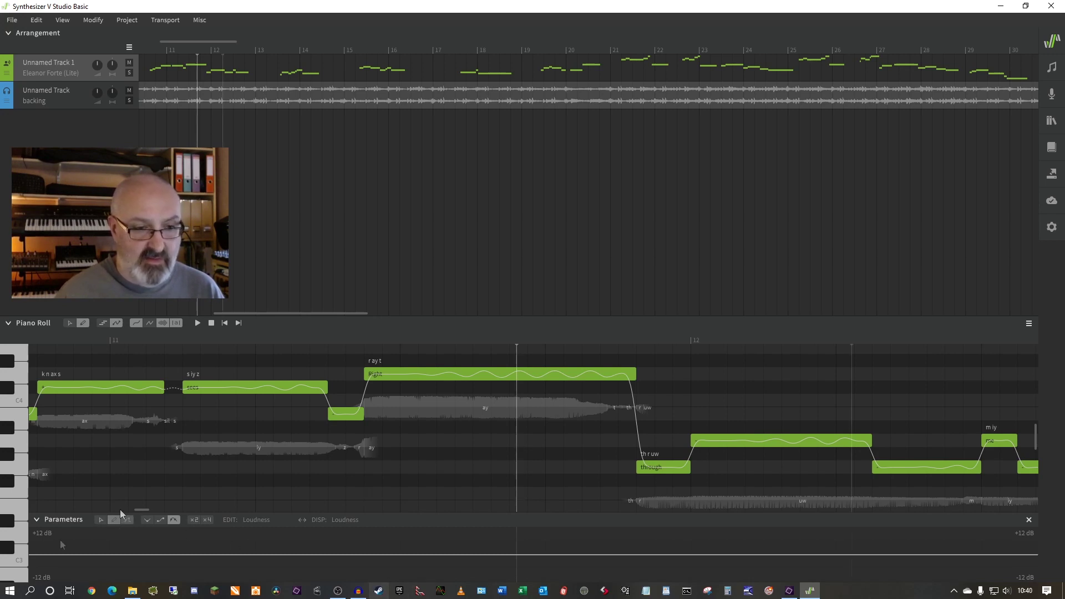
left_click(128, 519)
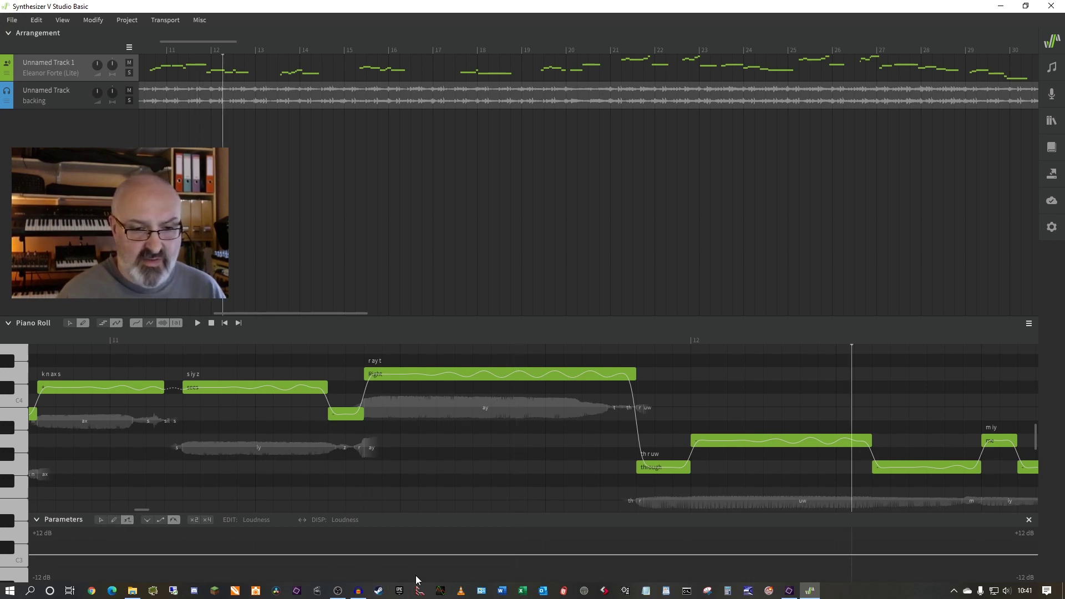
left_click_drag(370, 566, 387, 570)
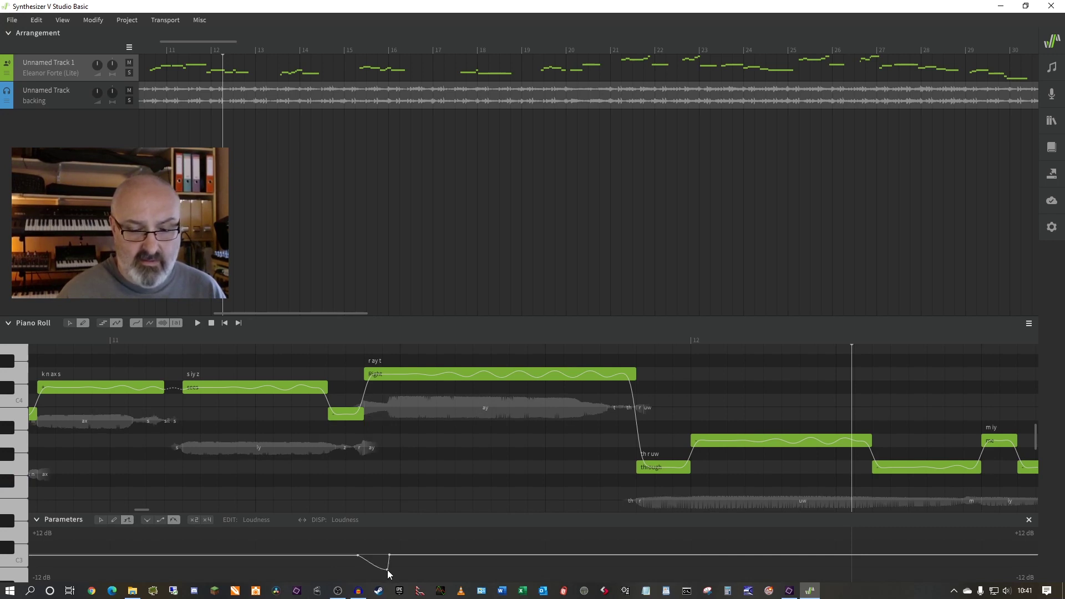
Extend the loudness dip along the whole "Right" note, ramp it back to the baseline just before bar 12, and play the phrase.
mouse_move(387, 570)
left_mouse_down()
mouse_move(600, 561)
mouse_move(607, 570)
left_mouse_up()
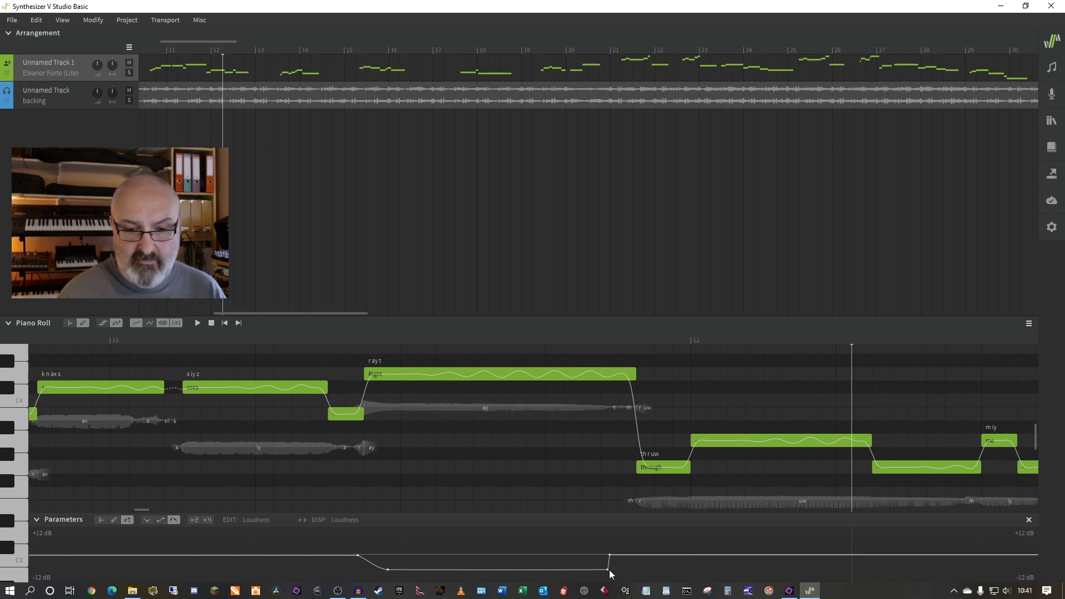
left_click_drag(665, 553, 664, 554)
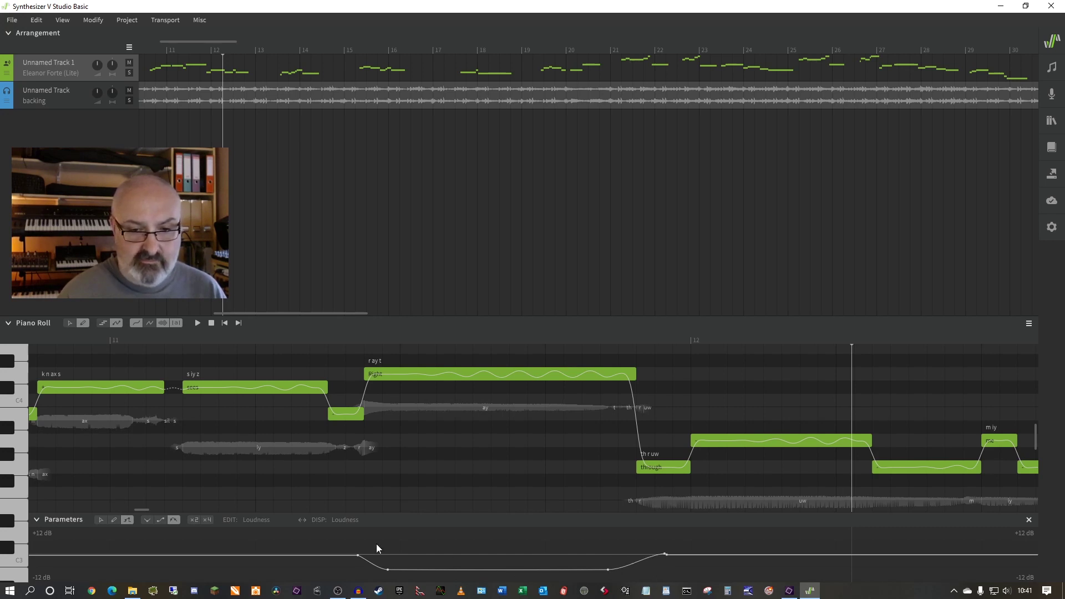
left_click(308, 333)
key("space")
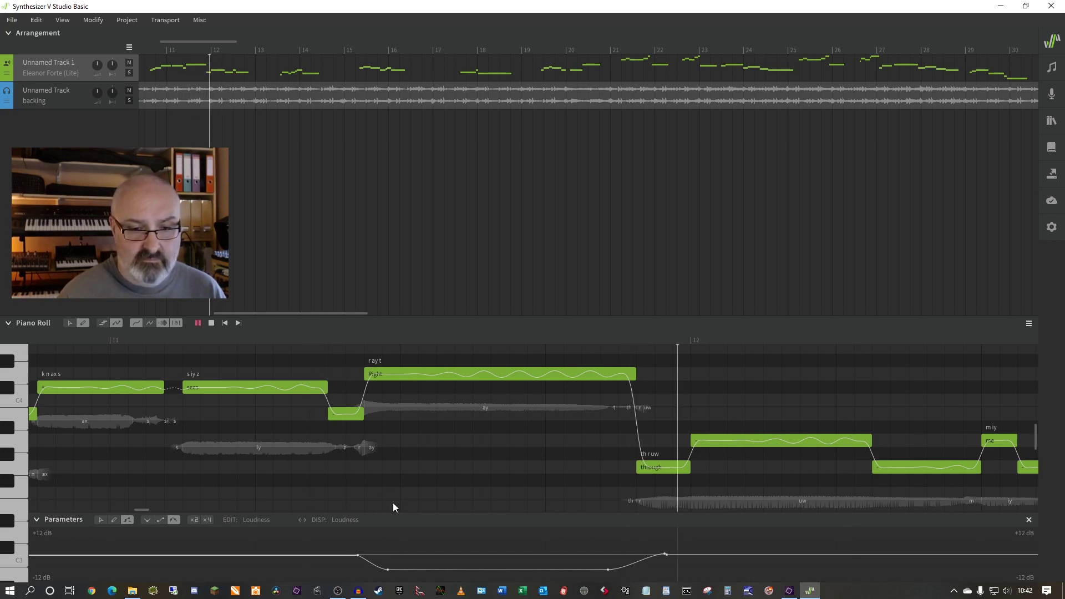
key("space")
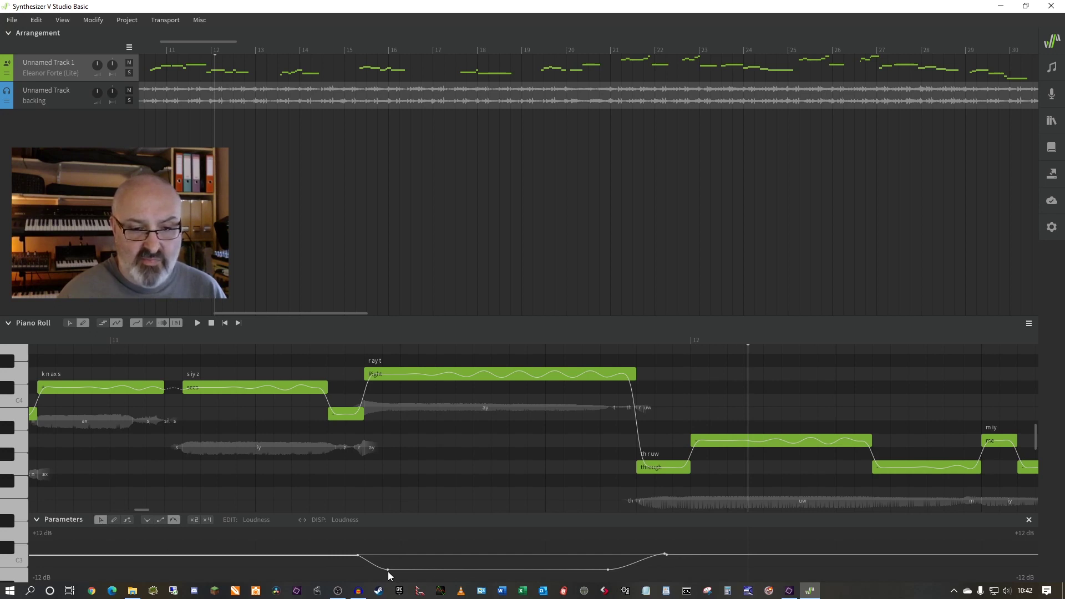
Raise both low points of the "Right" note's loudness dip to a level, shallower reduction and start its fade slightly earlier.
left_click_drag(388, 570, 388, 565)
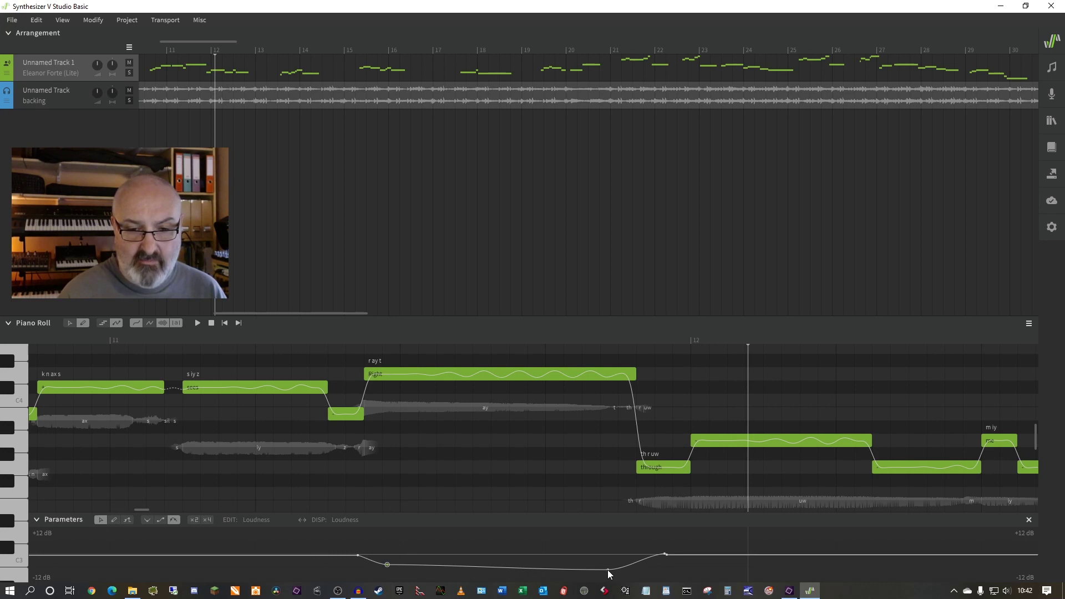
left_click_drag(607, 570, 615, 566)
left_click_drag(357, 555, 381, 564)
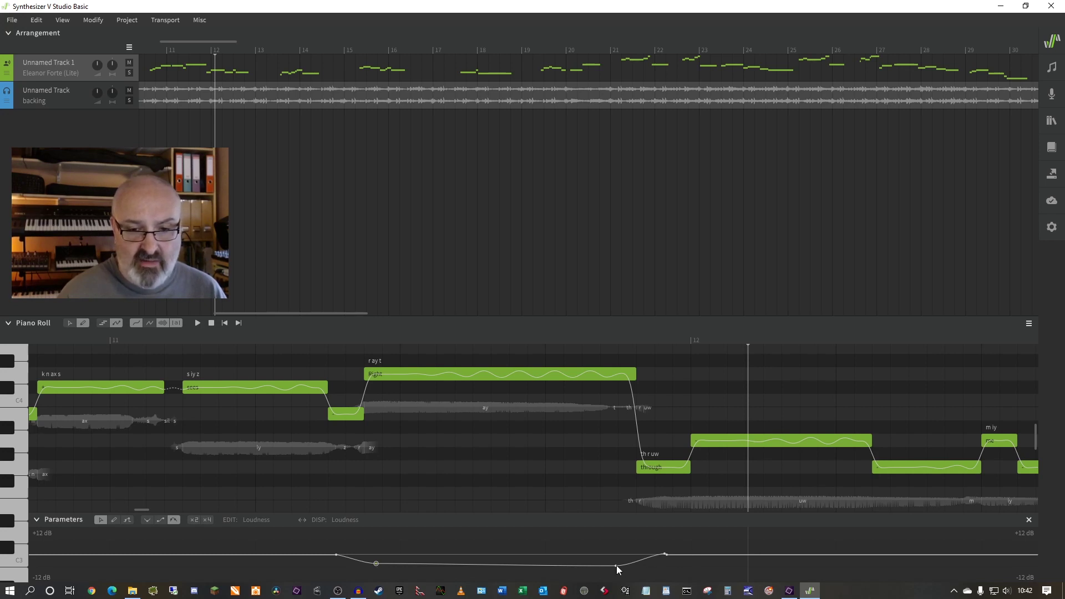
left_click_drag(616, 565, 618, 564)
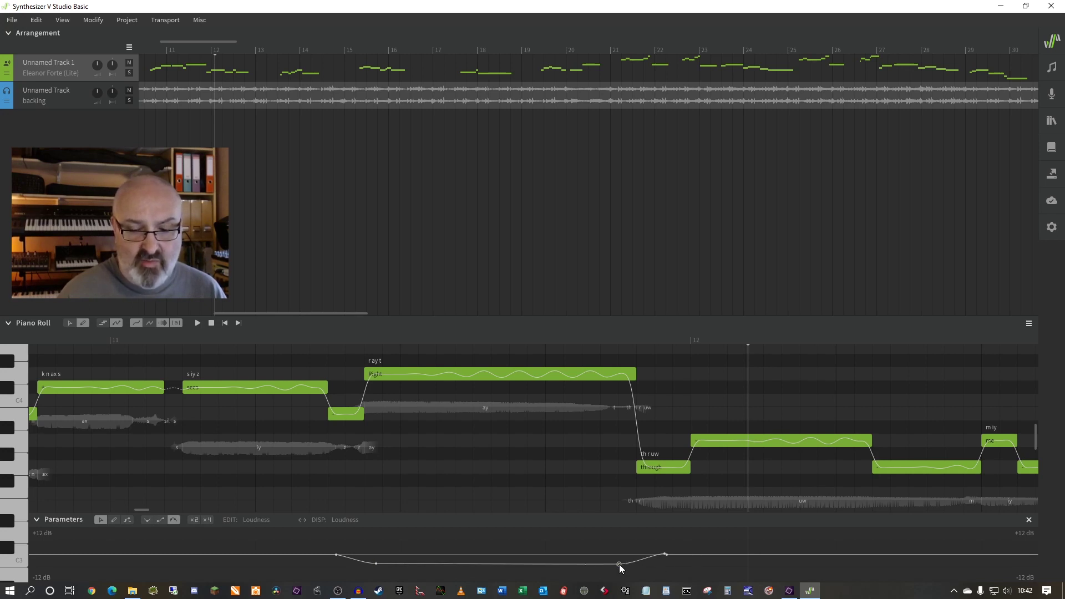
Play the vocal from the end of "sees" in bar 11 to just before bar 13 to check the shallower dip.
left_click(297, 339)
key("space")
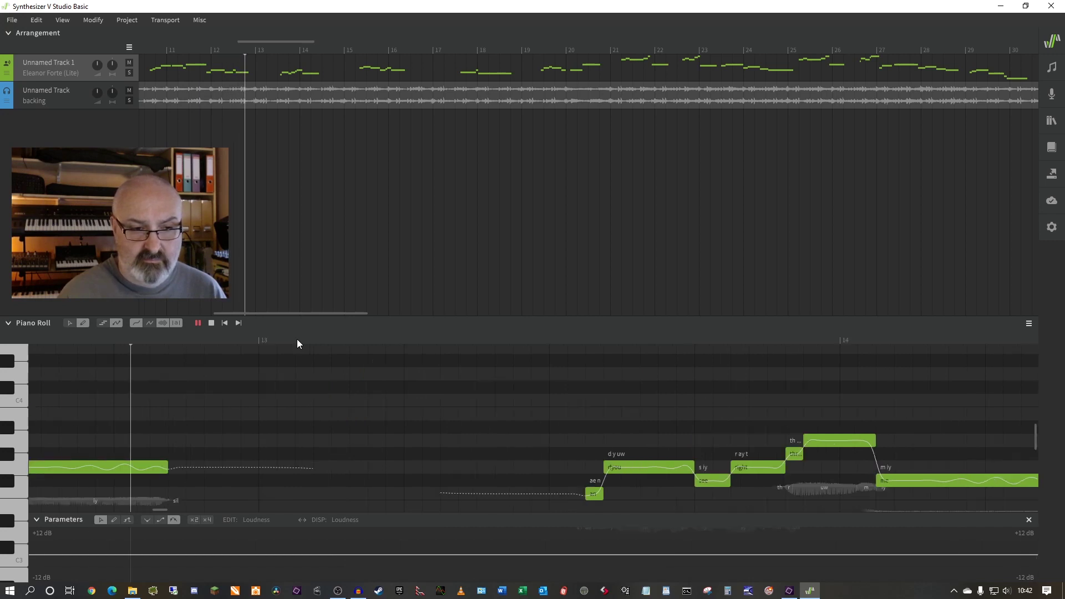
key("space")
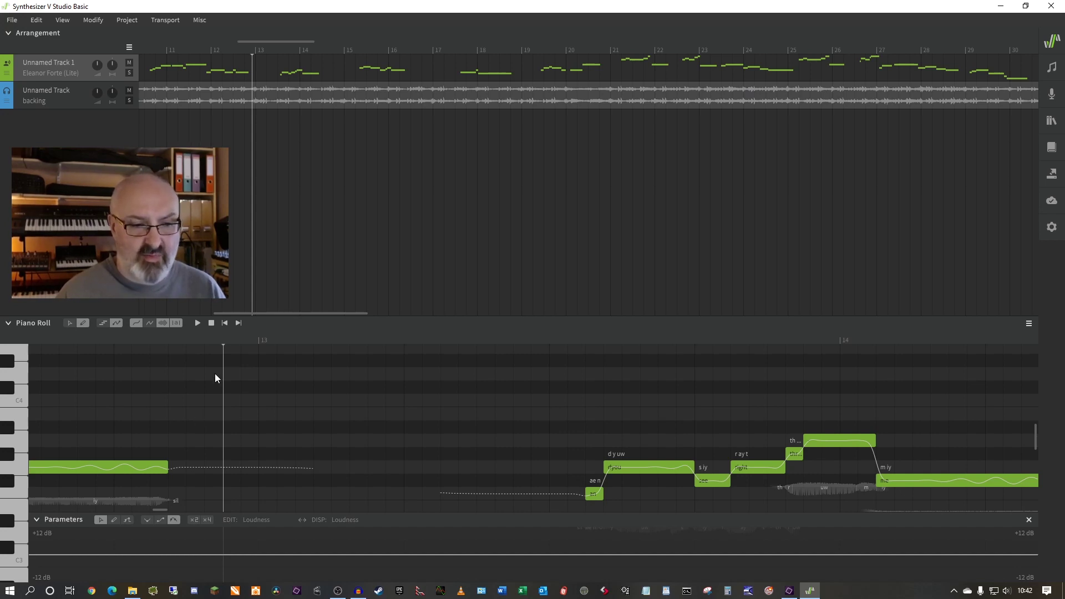
Open the note properties for the "Right" note in bar 11 and set its vibrato depth to 0.25 smt.
scroll(214, 374, "left", 5)
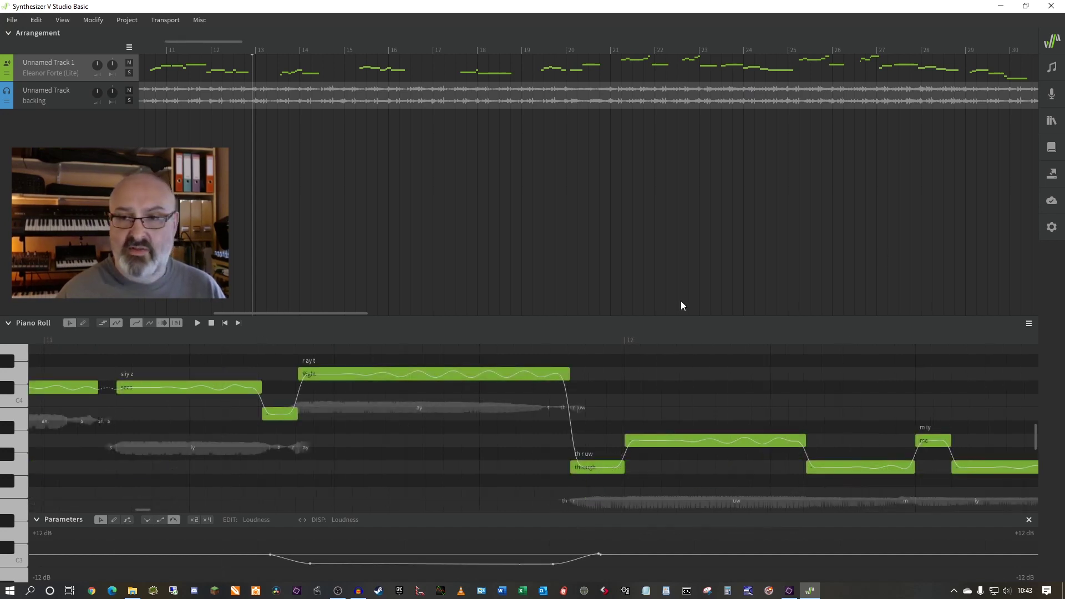
left_click(1053, 69)
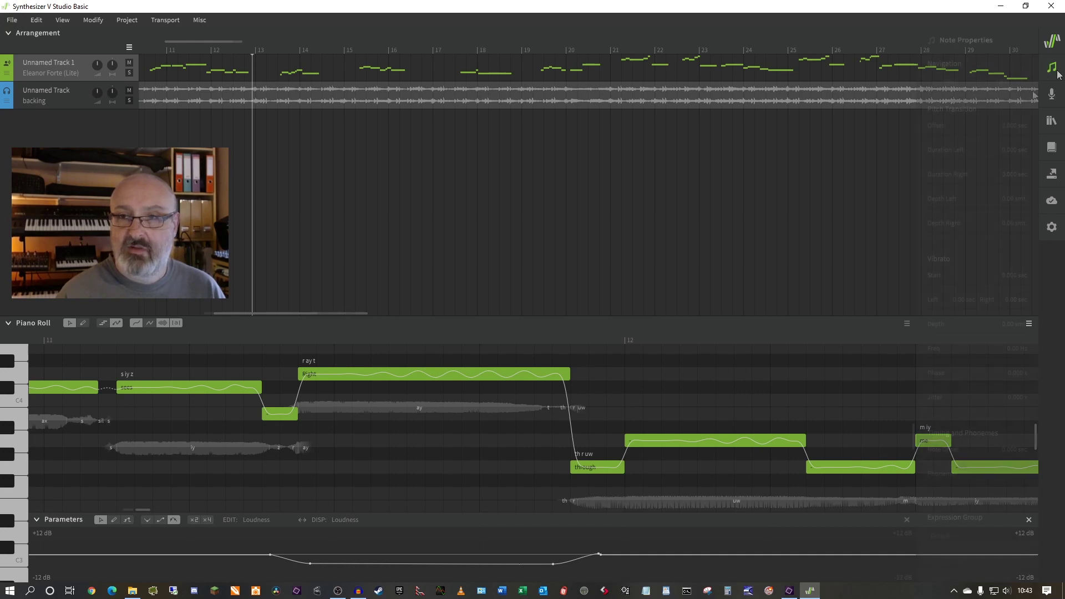
left_click(356, 375)
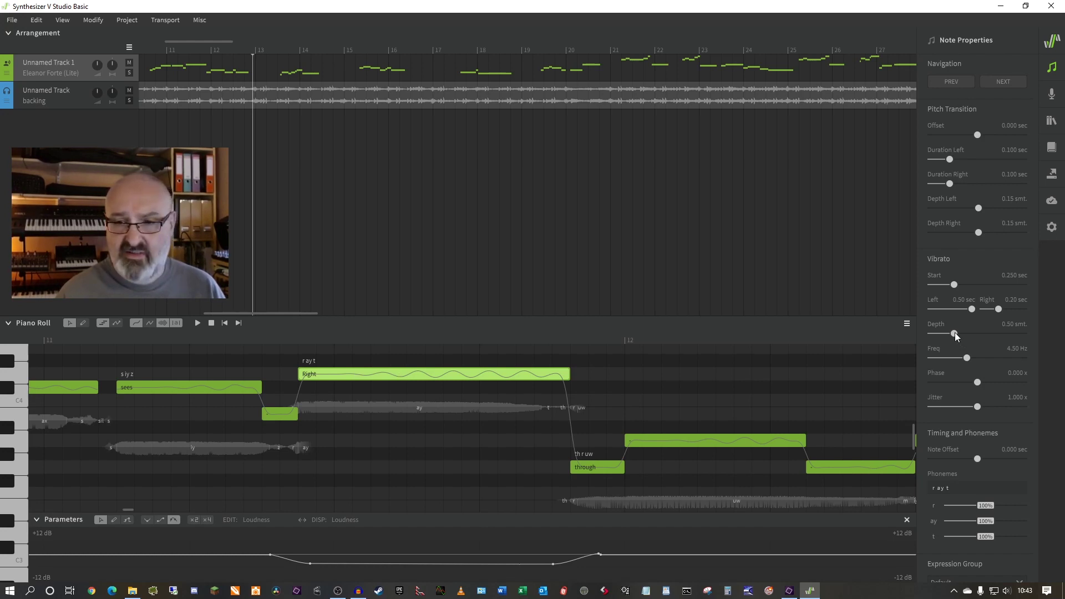
left_click_drag(953, 333, 952, 334)
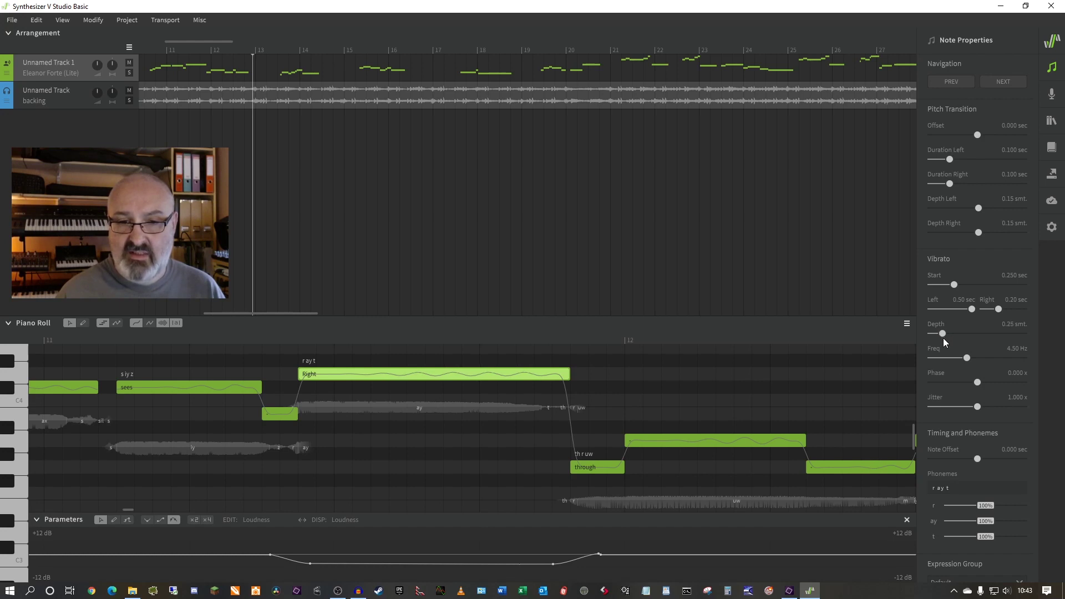
Play the vocal from just before "sees" in bar 11 to check the "Right" note's vibrato.
left_click(101, 337)
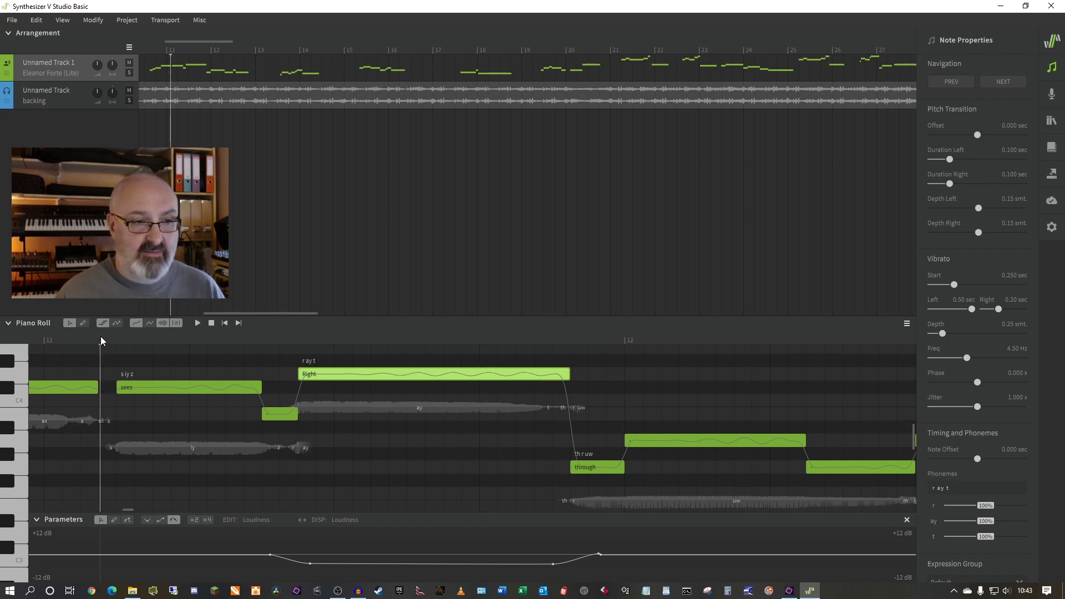
key("space")
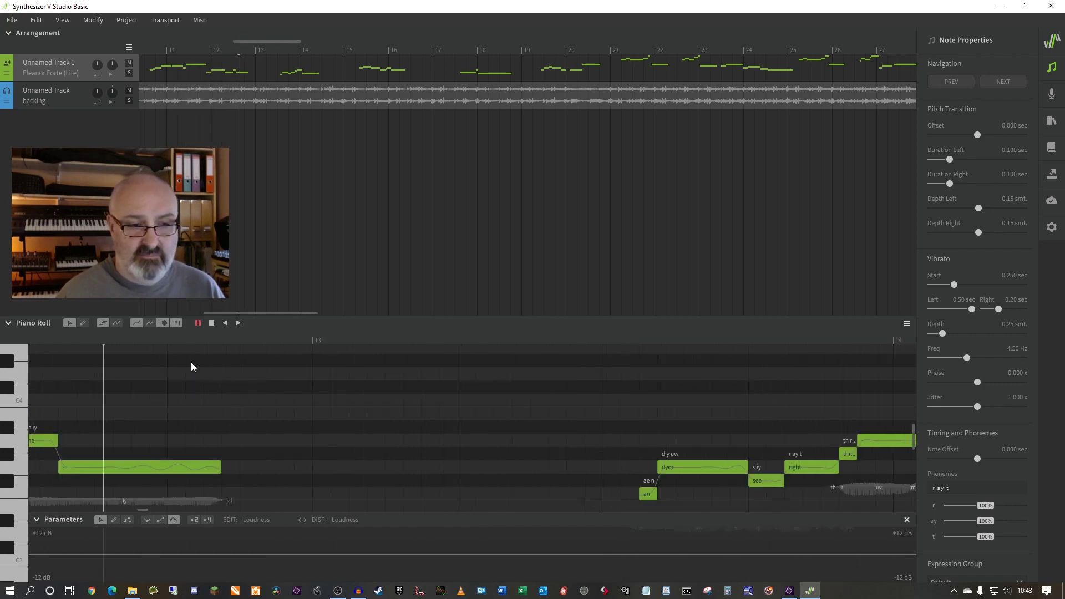
key("space")
Add a second parameter panel set to Tension and draw a dip towards Relaxed across the "Right" note in bar 11.
scroll(311, 504, "right", 2)
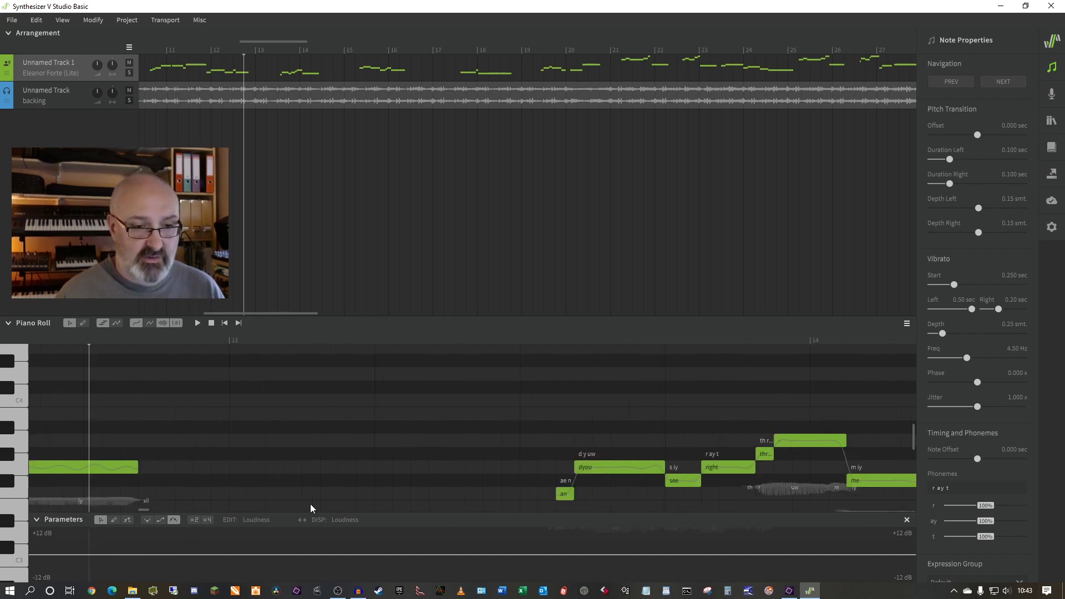
scroll(310, 504, "left", 10)
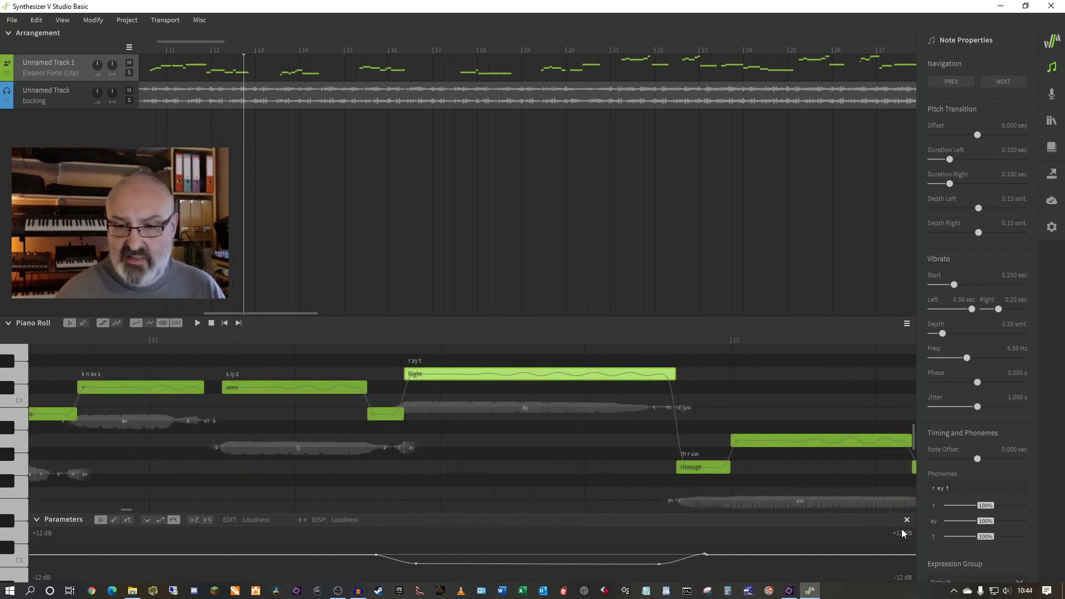
left_click(908, 324)
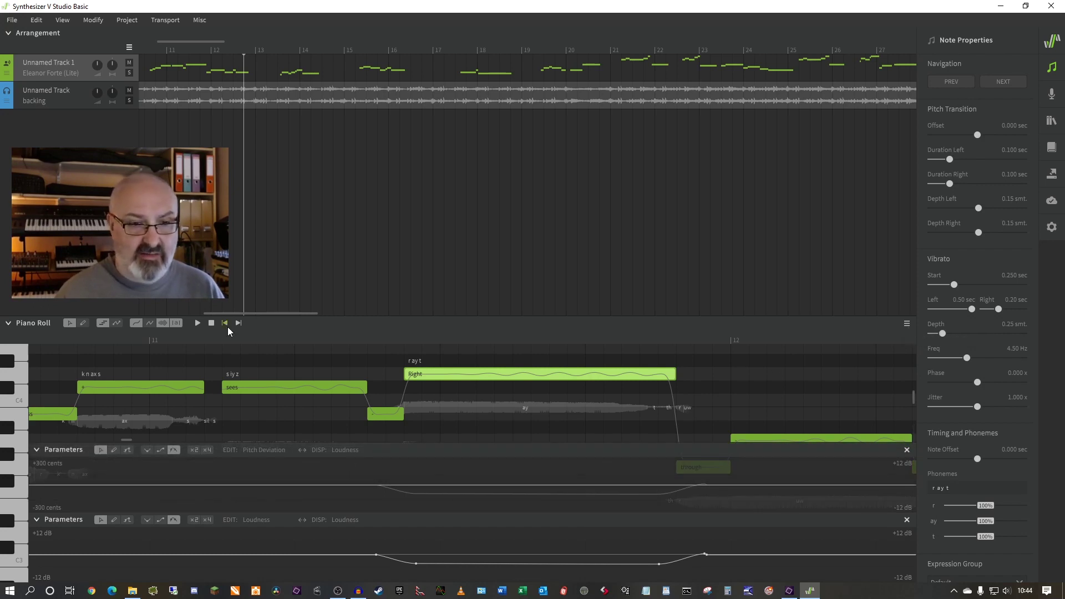
left_click(276, 448)
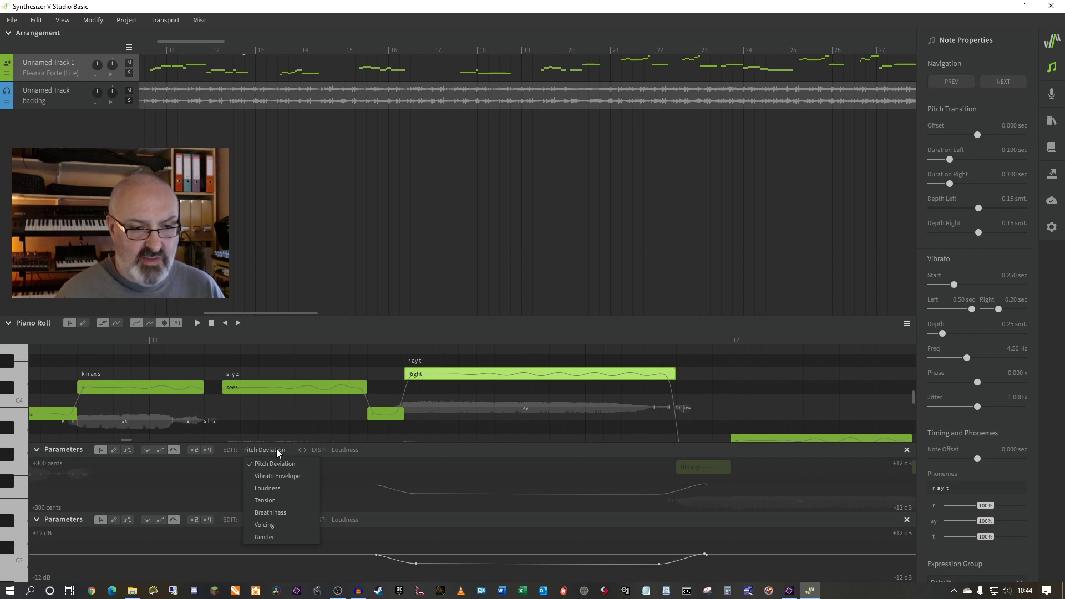
left_click(271, 501)
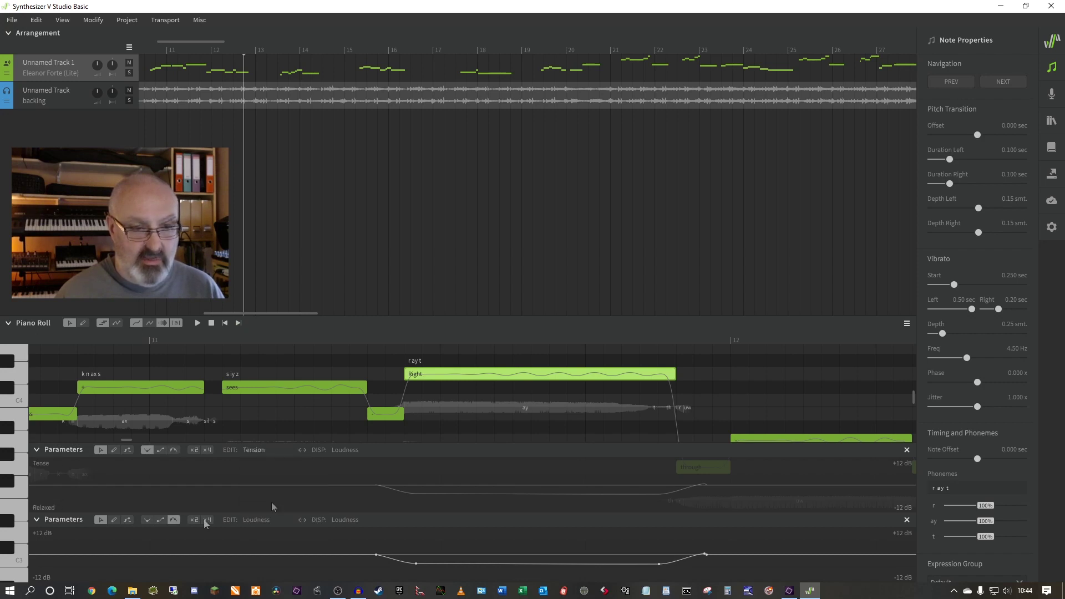
left_click(127, 450)
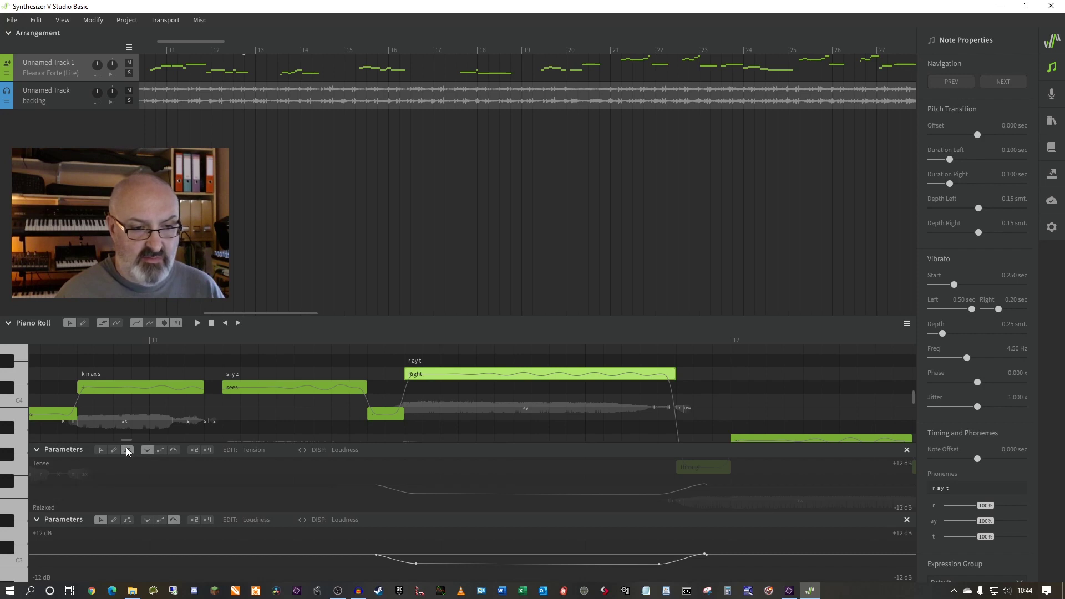
left_click(381, 495)
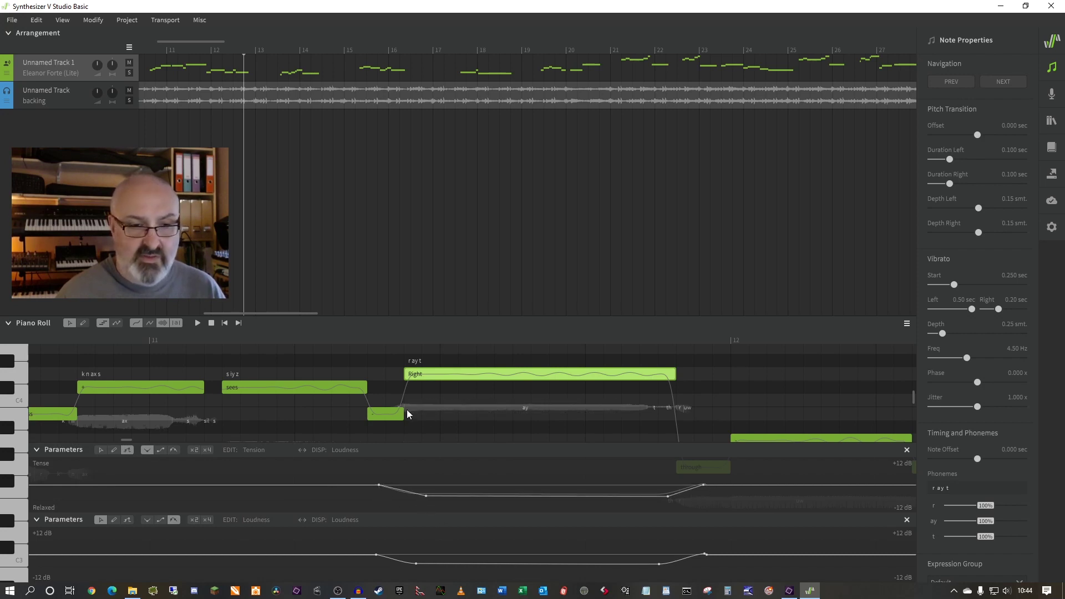
Play the vocal from midway through bar 10 past bar 12 to check the "Right" note's relaxed tension.
scroll(275, 335, "down", 3)
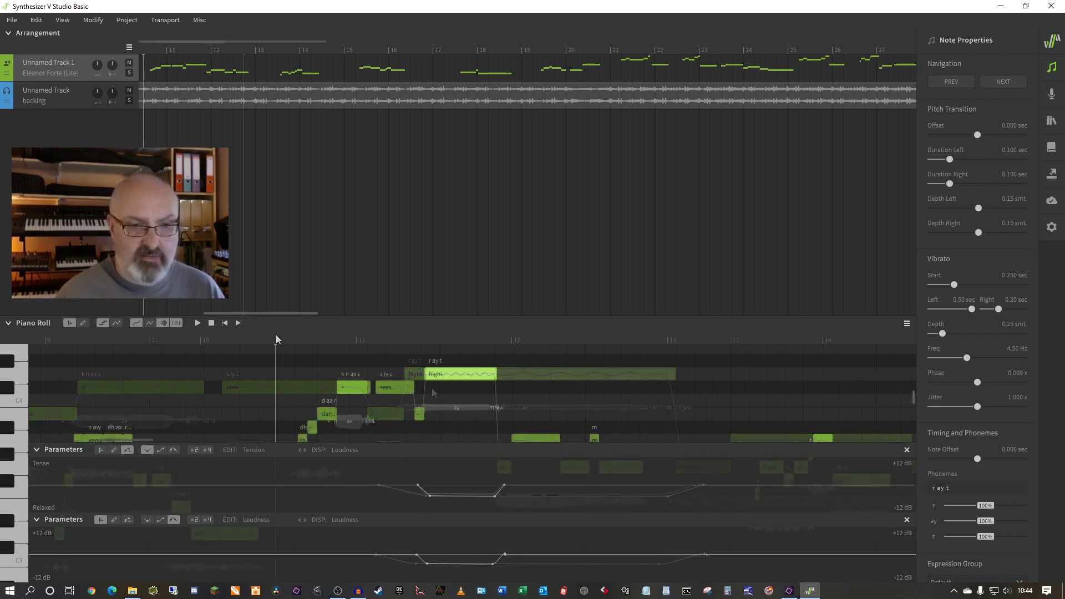
key("space")
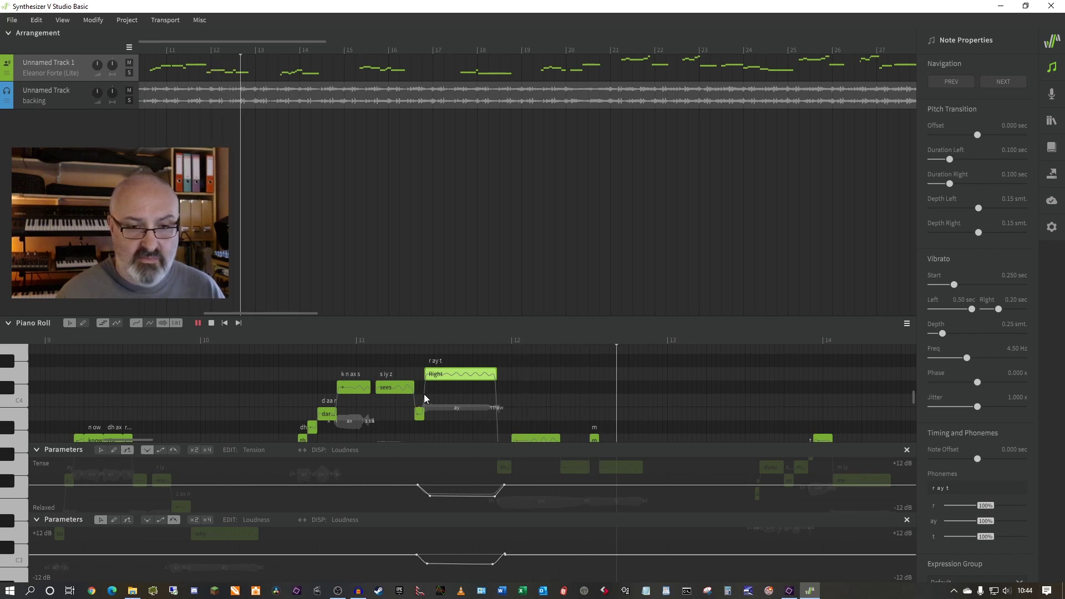
key("space")
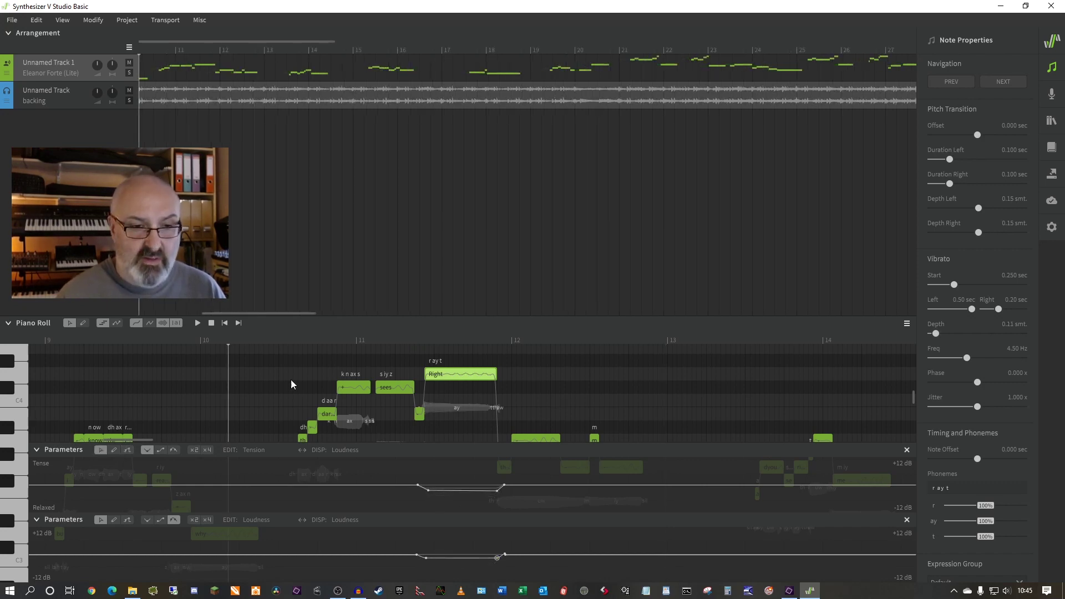
Replay the phrase from bar 10 to bar 13 to judge the adjusted "Right" note in context.
key("space")
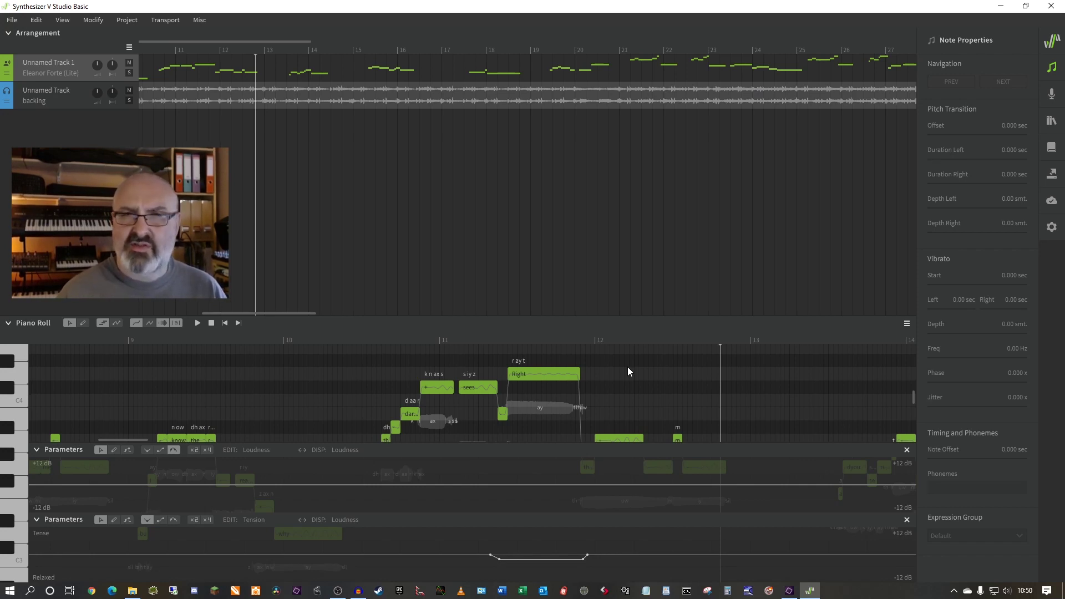
left_click(375, 336)
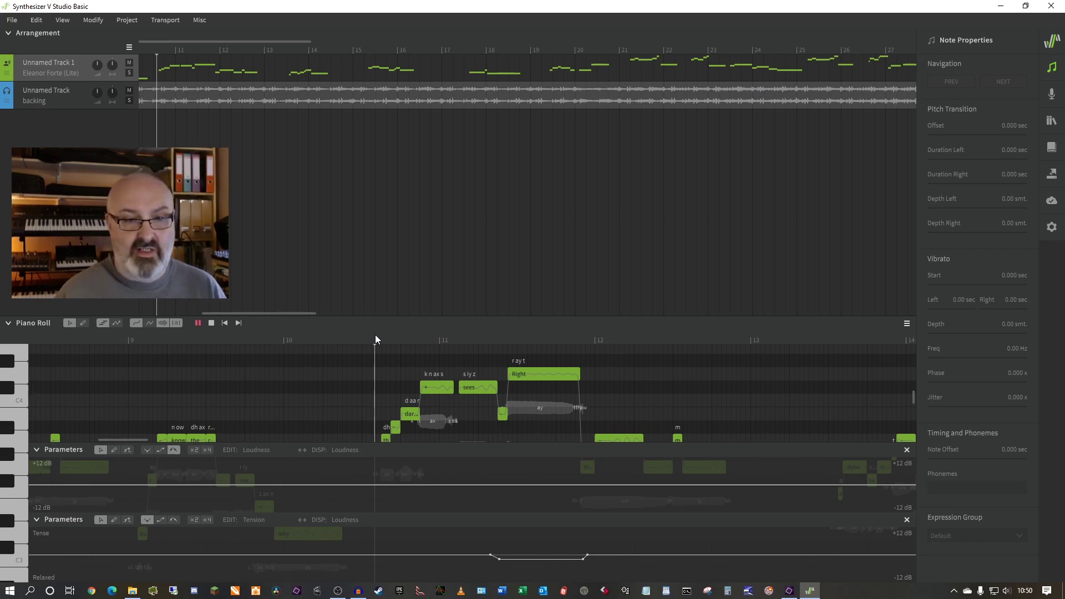
key("space")
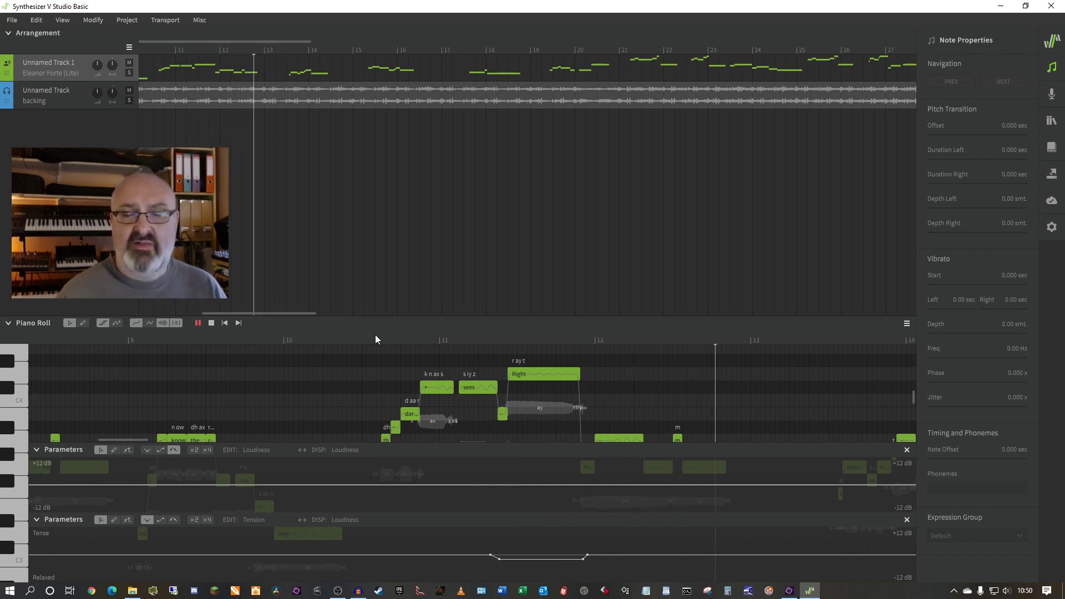
key("space")
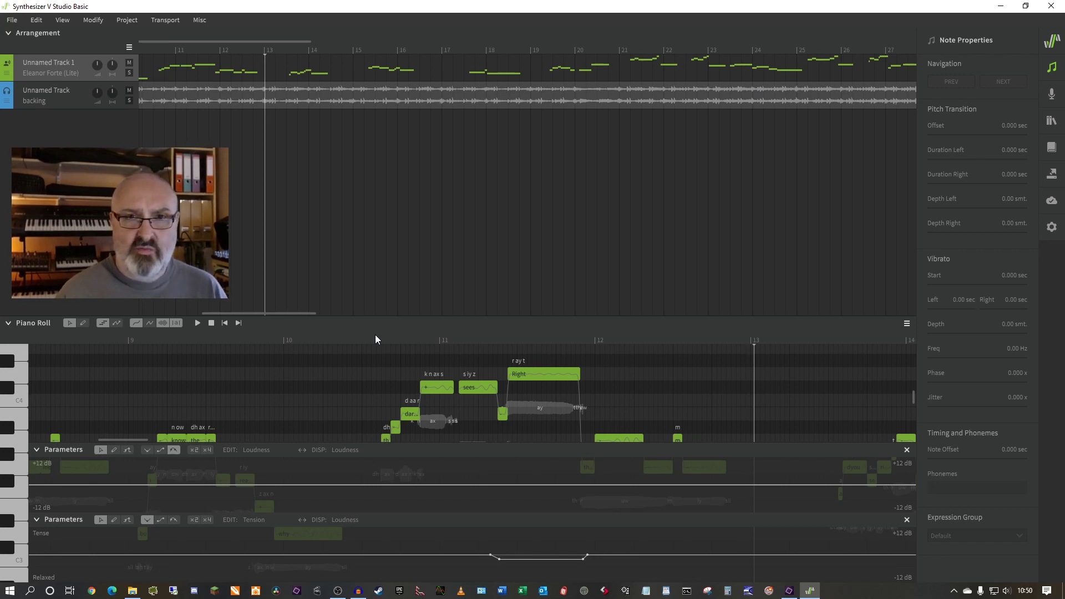